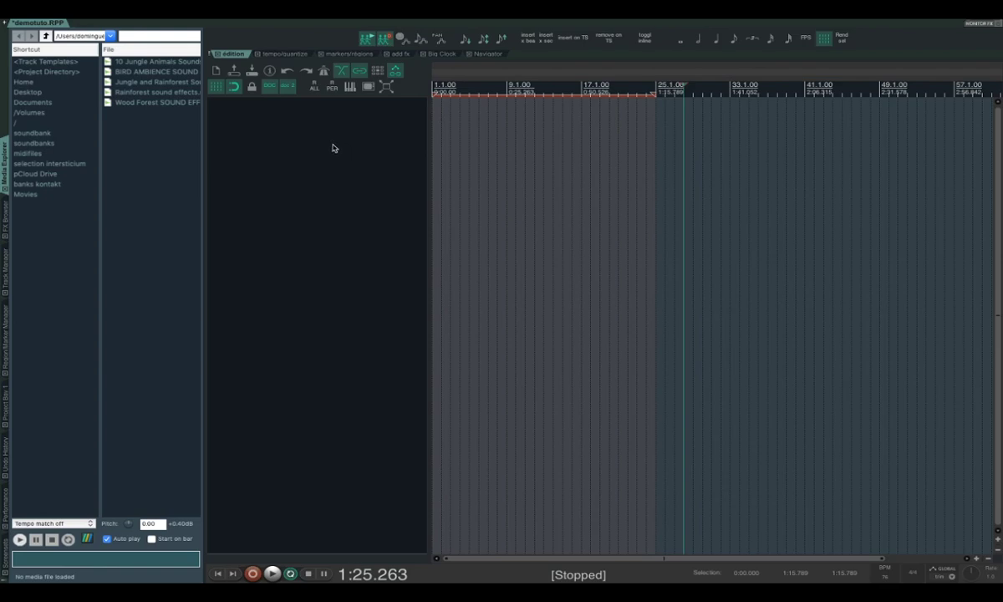
# Insert five new tracks into the empty project.
pyautogui.hotkey('ctrl', 't')
pyautogui.hotkey('ctrl', 't')
pyautogui.hotkey('ctrl', 't')
pyautogui.hotkey('ctrl', 't')
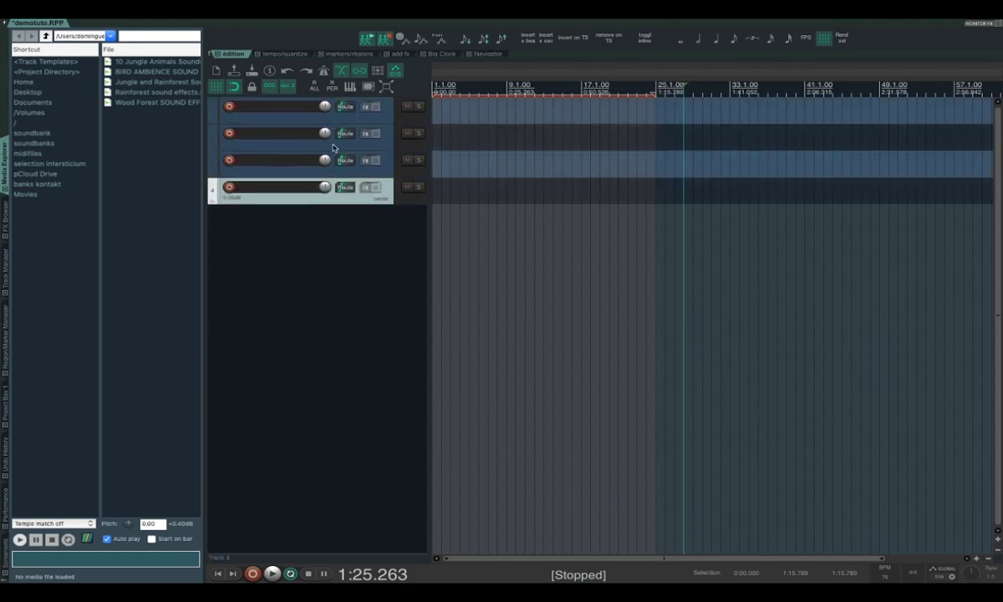
pyautogui.hotkey('ctrl', 't')
# Name the five tracks, in order, lointain, facade, side, rear and sub.
pyautogui.doubleClick(268, 104)
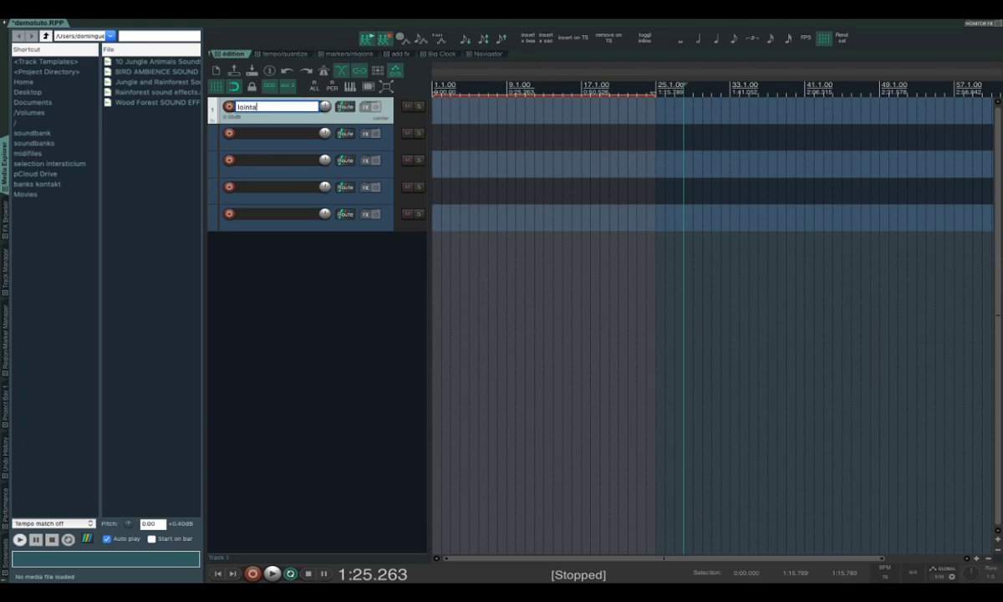
pyautogui.press('Return')
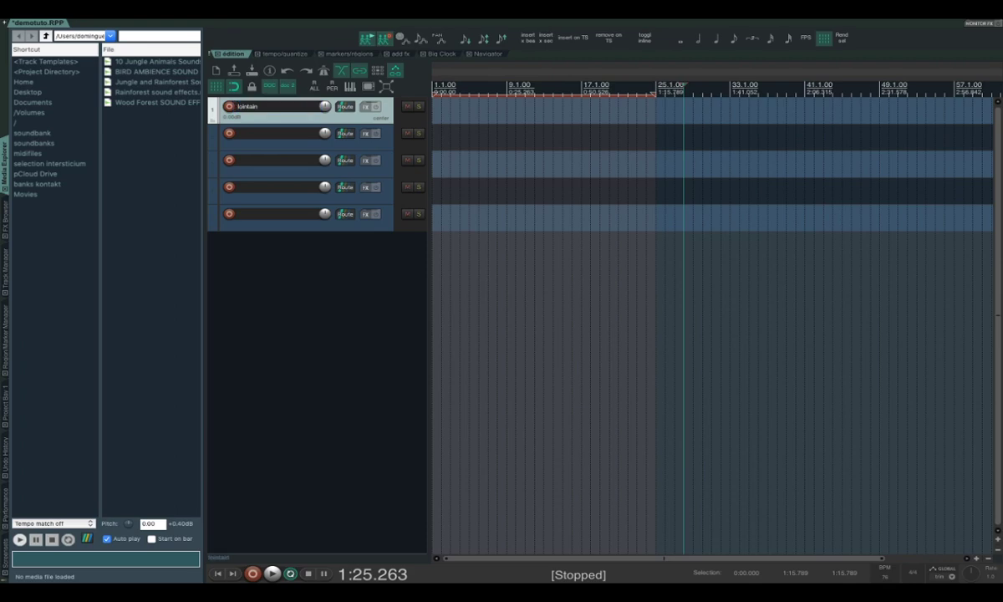
pyautogui.doubleClick(288, 135)
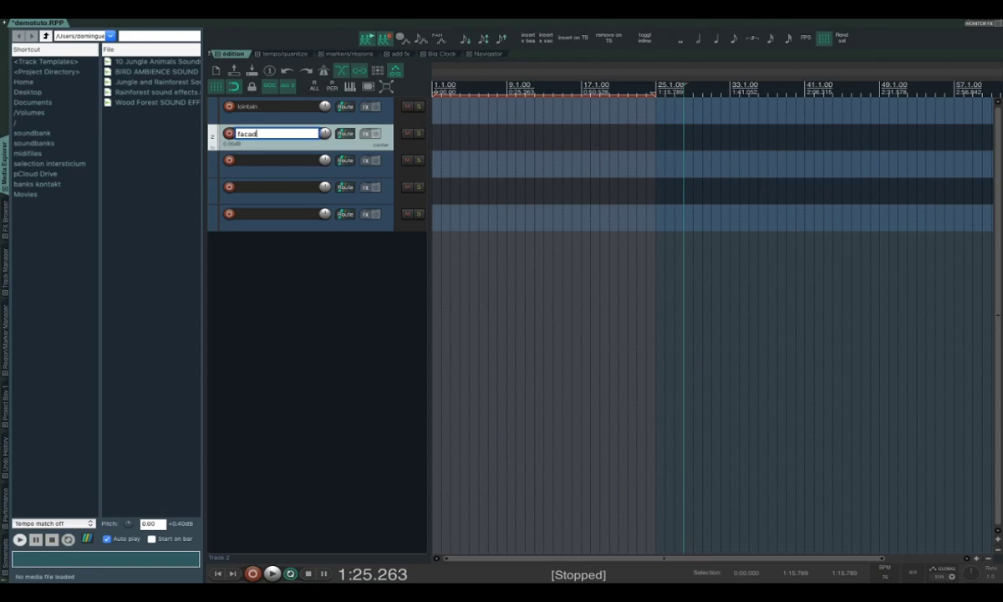
pyautogui.press('Return')
pyautogui.doubleClick(292, 159)
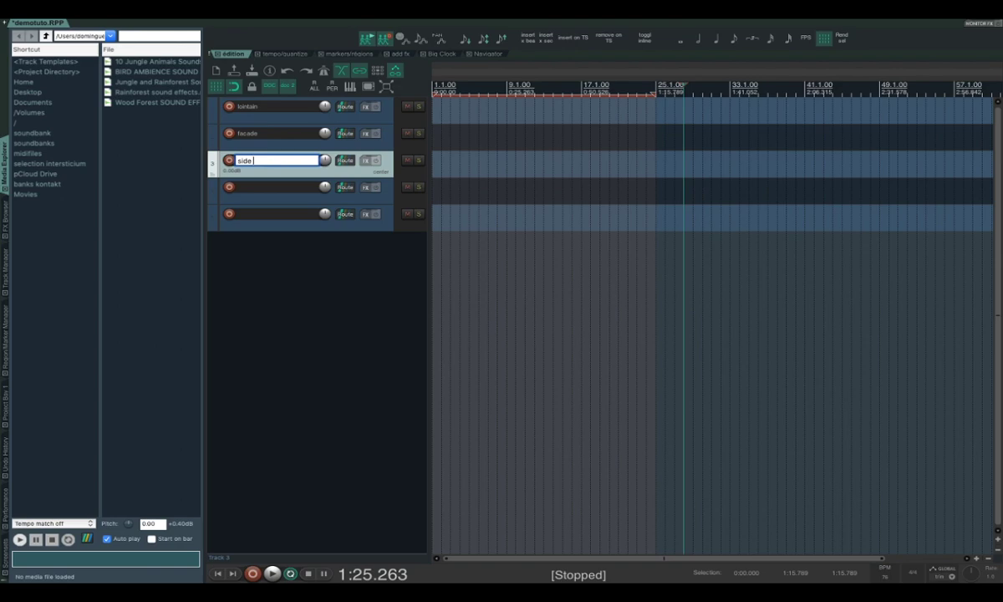
pyautogui.press('Return')
pyautogui.doubleClick(288, 187)
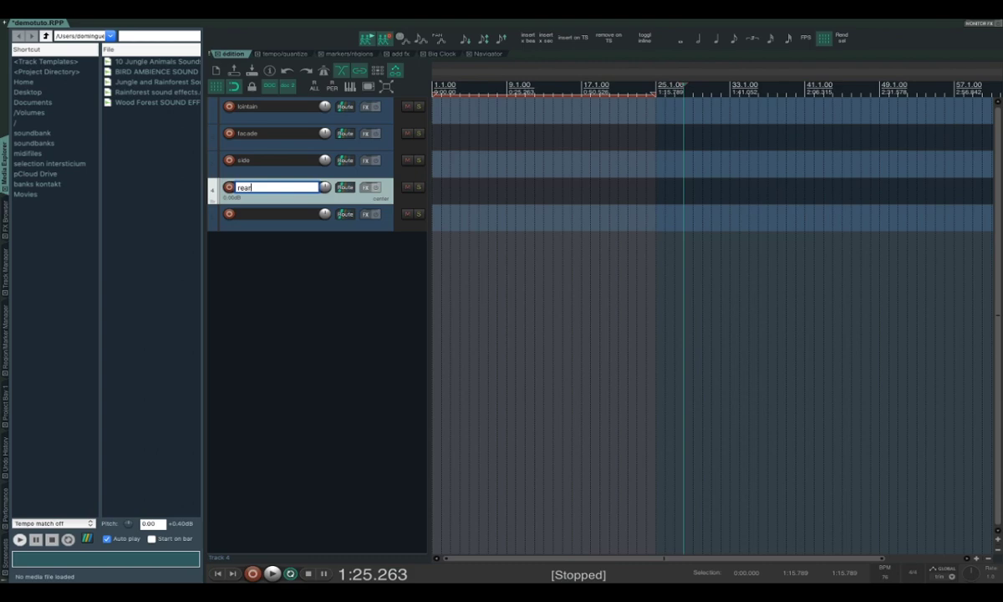
pyautogui.press('Return')
pyautogui.doubleClick(284, 215)
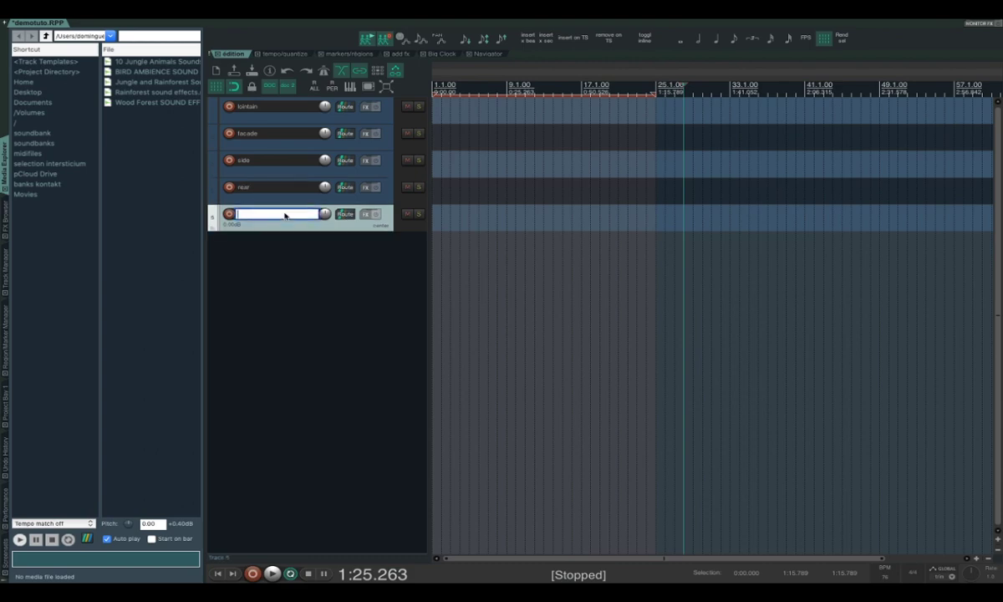
pyautogui.press('Return')
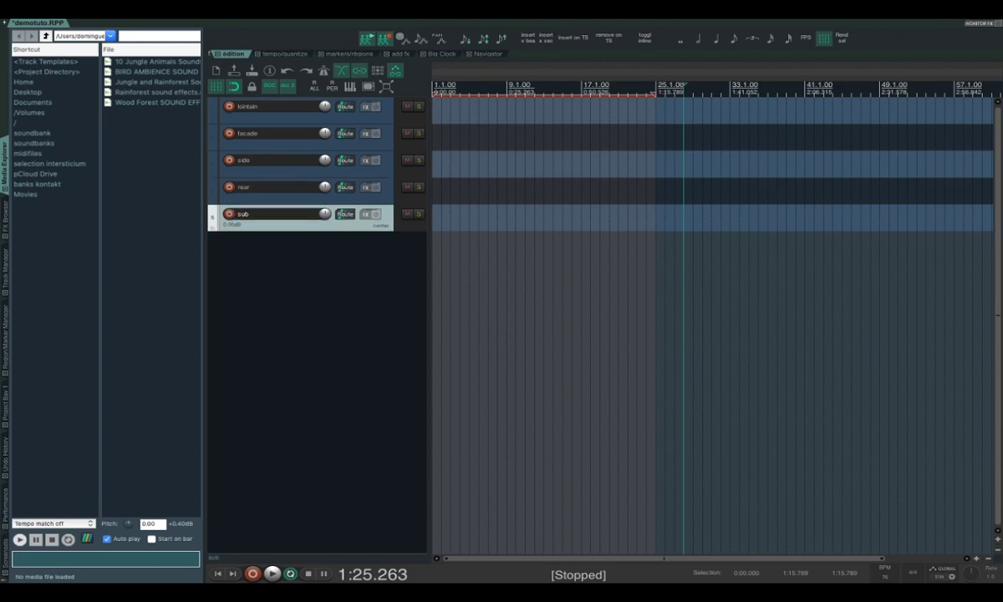
# Color the lointain track red and the facade track blue-violet.
pyautogui.click(274, 123)
pyautogui.hotkey('shift', 'c')
pyautogui.moveTo(502, 179); pyautogui.dragTo(527, 194)
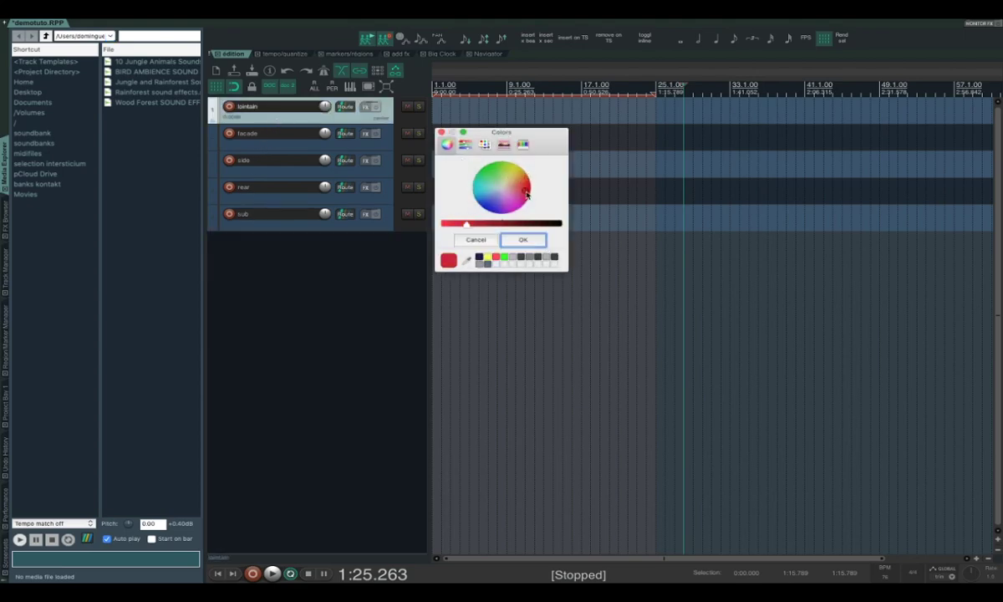
pyautogui.click(523, 240)
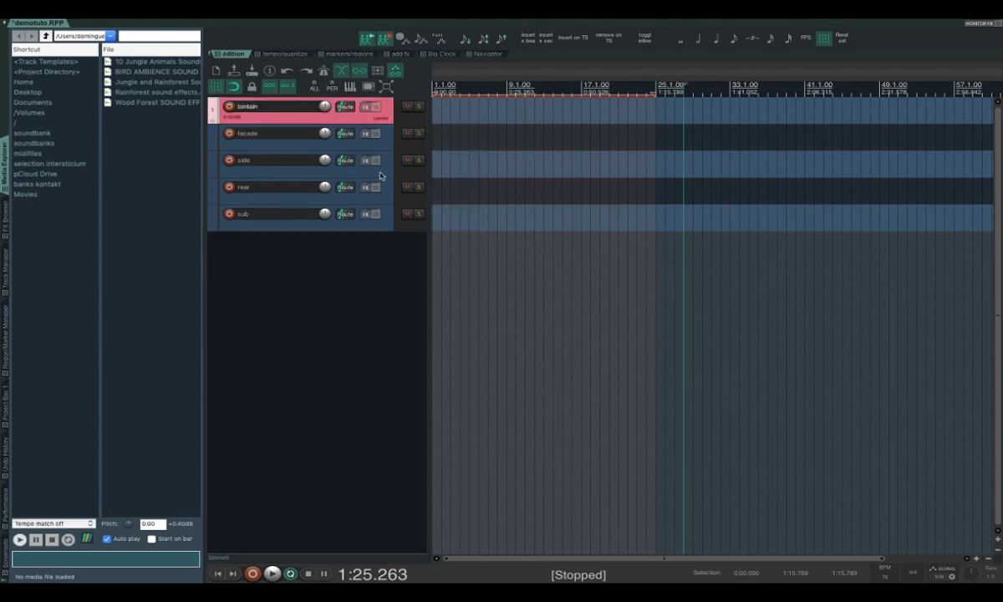
pyautogui.click(343, 144)
pyautogui.hotkey('shift', 'c')
pyautogui.click(467, 195)
pyautogui.click(524, 240)
# Color the side and rear tracks together in magenta.
pyautogui.click(359, 167)
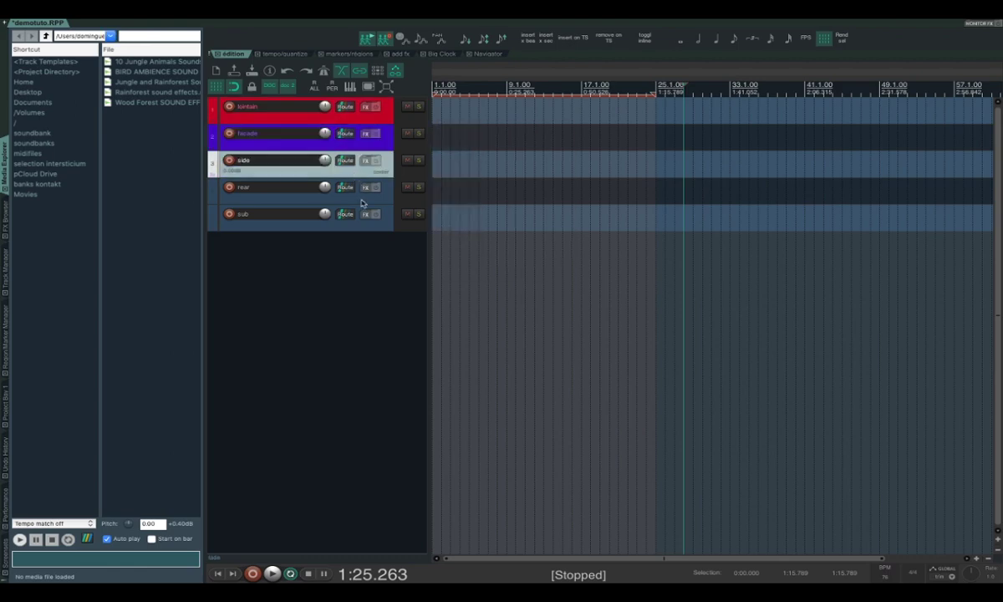
pyautogui.keyDown('shift'); pyautogui.click(362, 201); pyautogui.keyUp('shift')
pyautogui.hotkey('shift', 'c')
pyautogui.moveTo(482, 185); pyautogui.dragTo(510, 199)
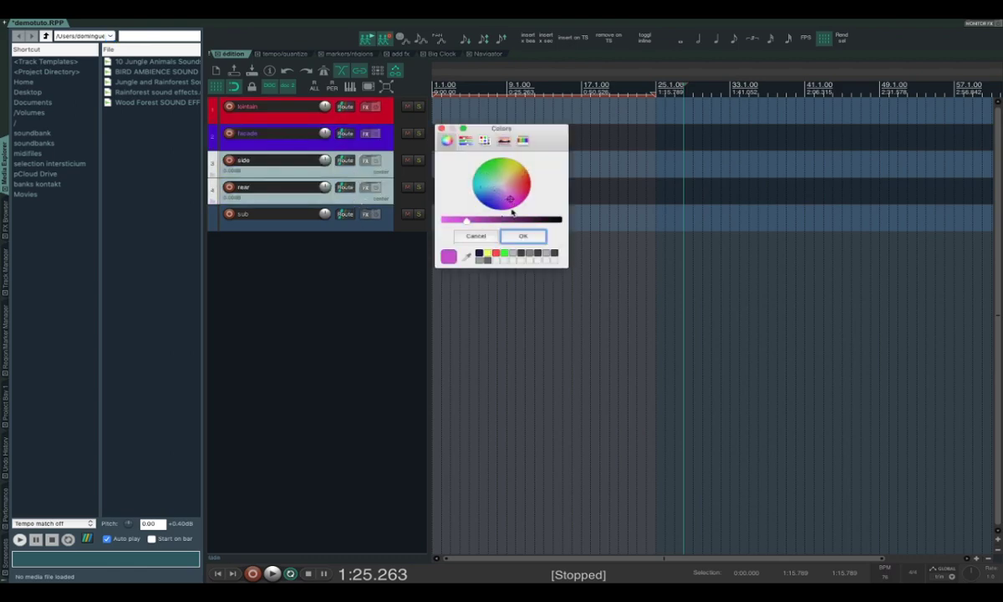
pyautogui.click(523, 238)
# Color the sub track green.
pyautogui.click(329, 226)
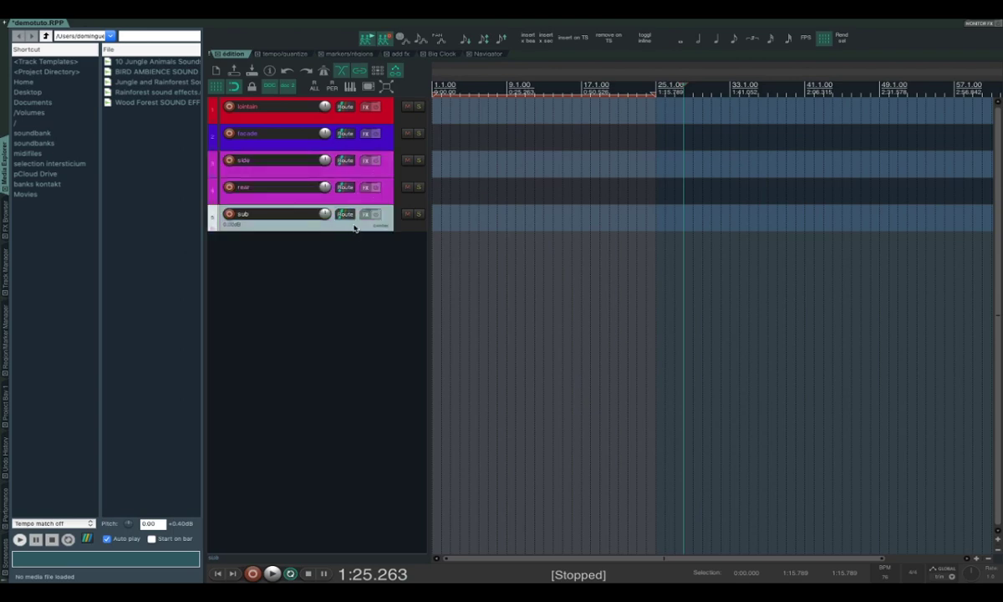
pyautogui.hotkey('shift', 'c')
pyautogui.click(497, 170)
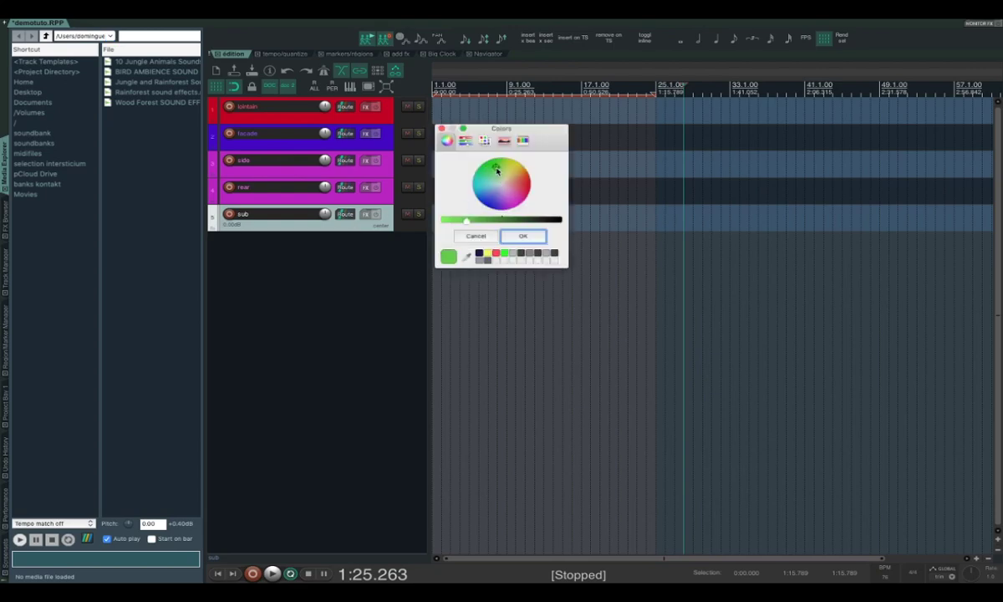
pyautogui.click(520, 236)
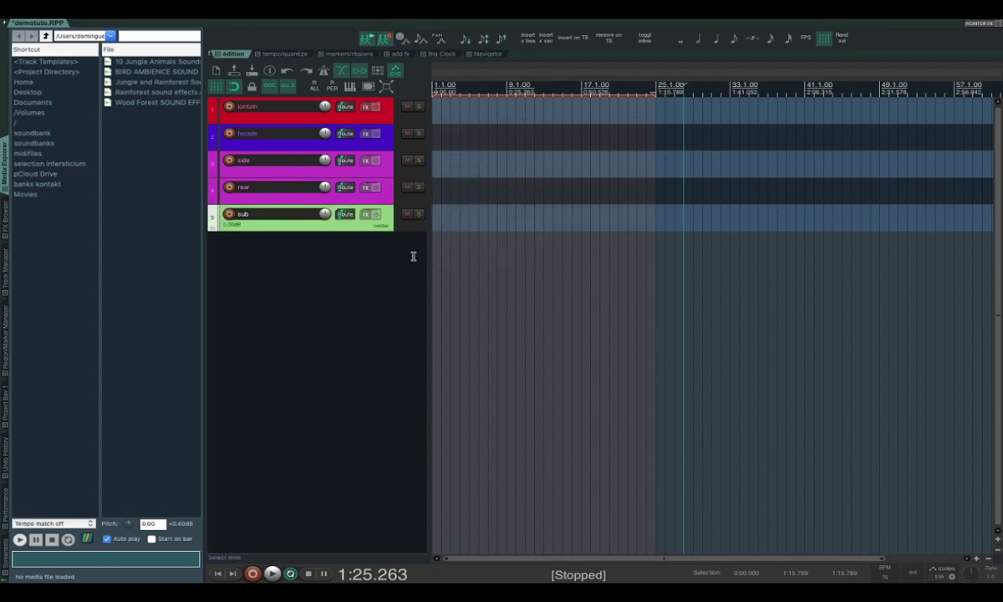
# Add a track above lointain and make it the folder parent of the five named tracks.
pyautogui.doubleClick(305, 274)
pyautogui.moveTo(276, 245); pyautogui.dragTo(224, 107)
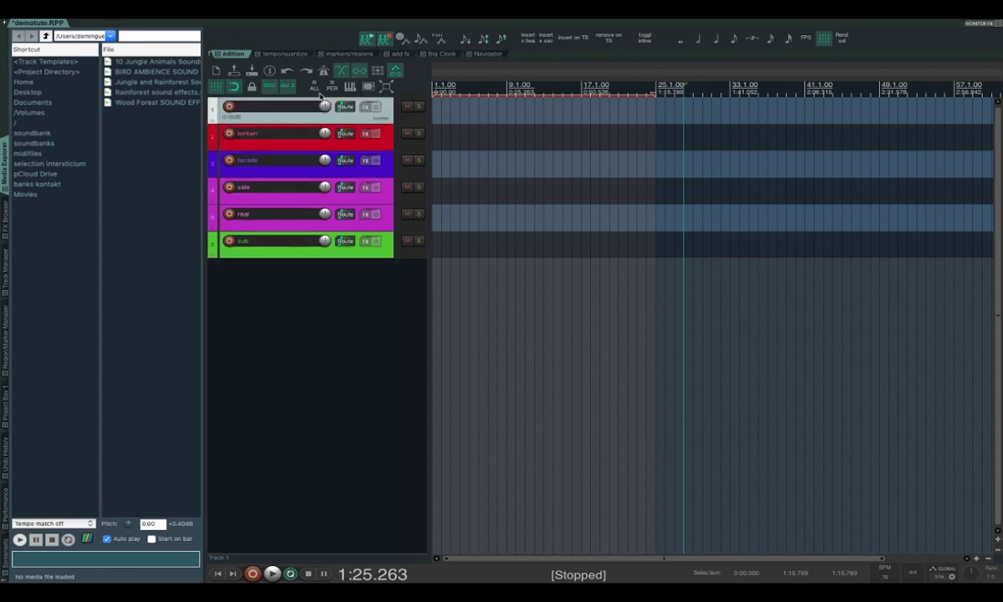
pyautogui.click(213, 121)
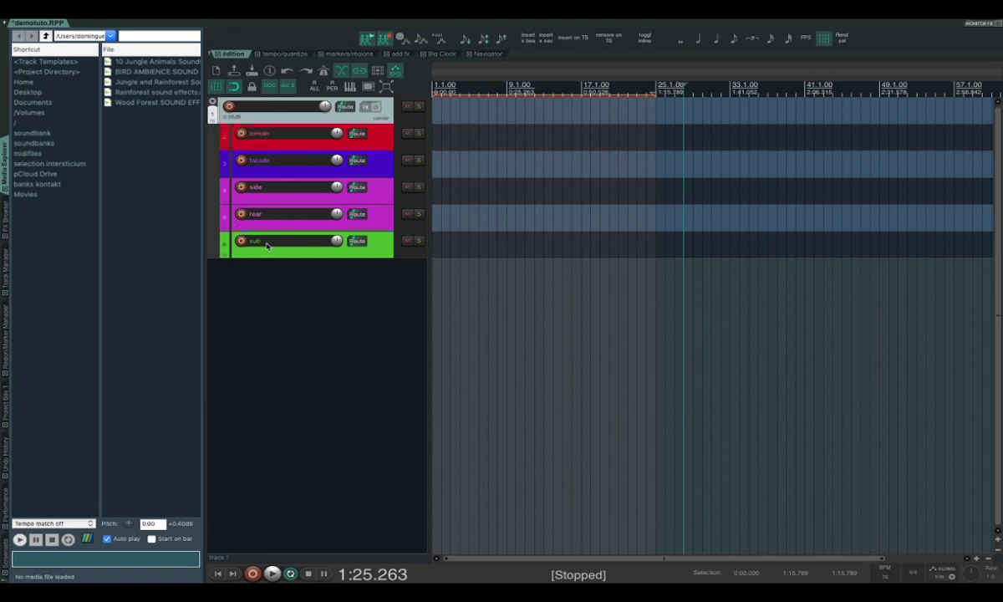
# Name the folder track output.
pyautogui.doubleClick(274, 107)
pyautogui.write('ou')
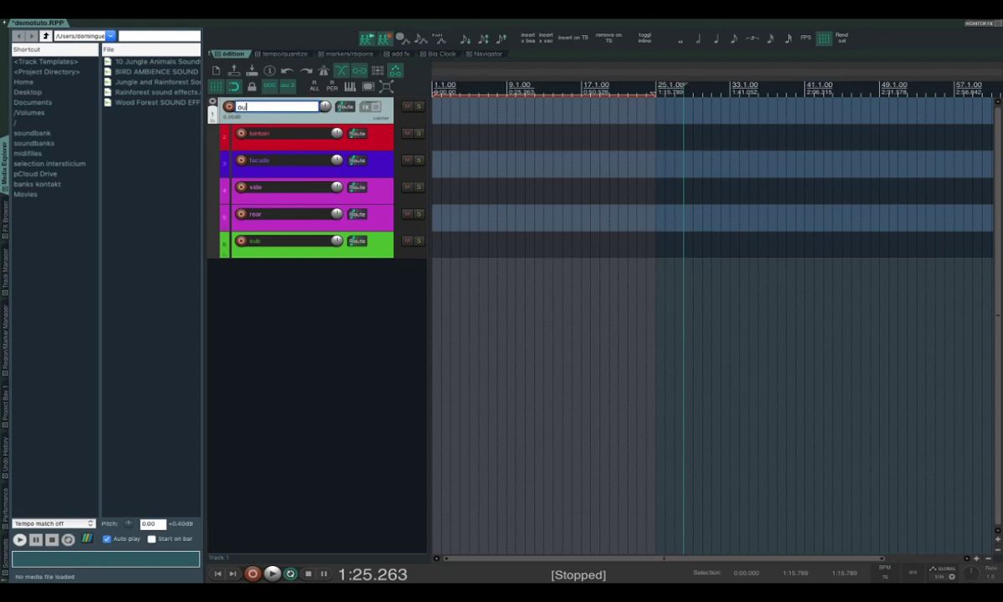
pyautogui.write('tput')
pyautogui.press('Return')
# Show the mixer and remove the ReaEQ effect and the existing hardware output from the master track.
pyautogui.click(264, 329)
pyautogui.press('super+m')
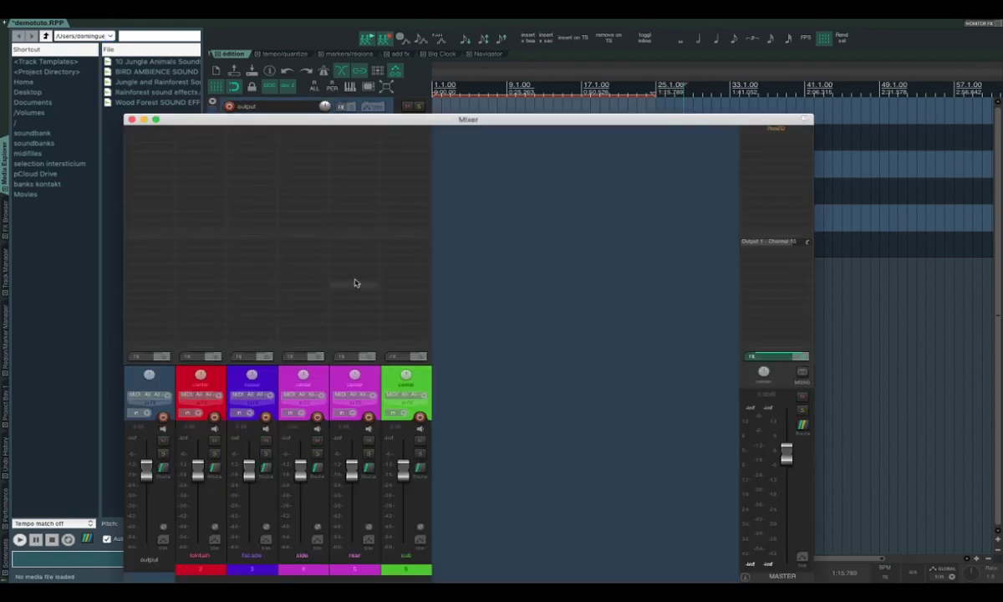
pyautogui.moveTo(397, 126); pyautogui.dragTo(385, 84)
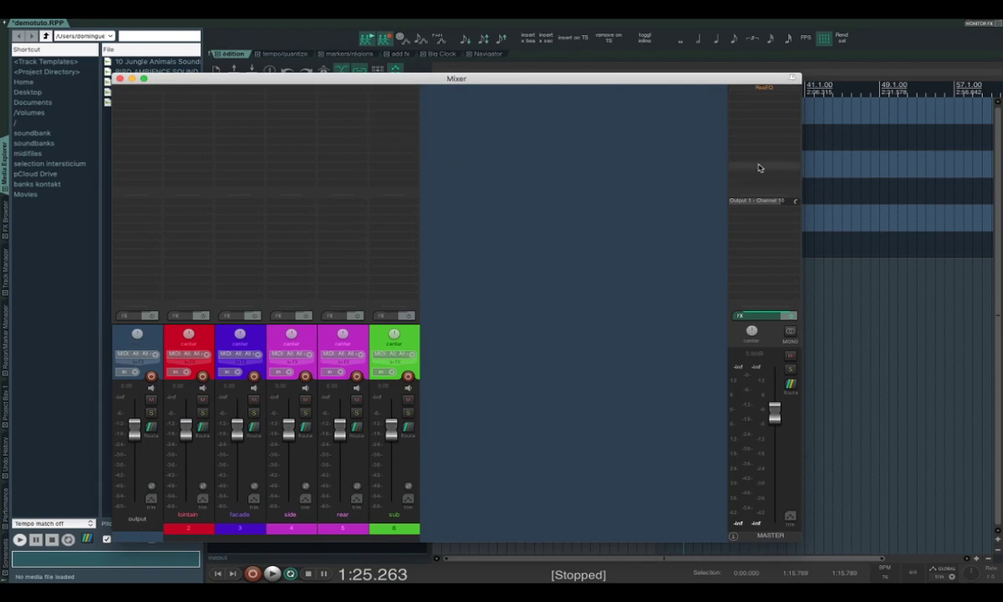
pyautogui.keyDown('alt'); pyautogui.click(757, 88); pyautogui.keyUp('alt')
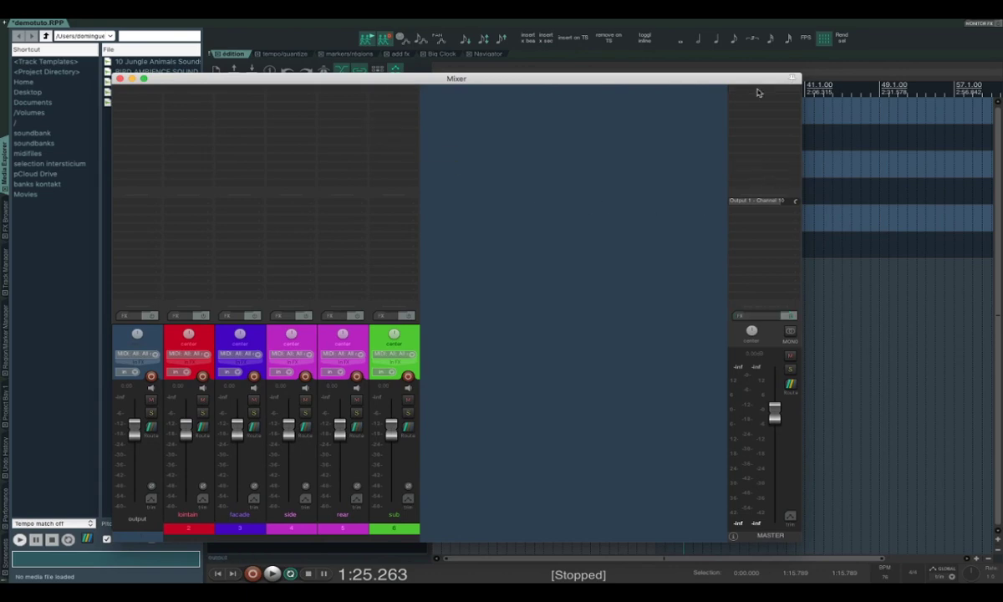
pyautogui.keyDown('alt'); pyautogui.click(752, 204); pyautogui.keyUp('alt')
# Set the master track's channel count to 10 in its output settings.
pyautogui.click(752, 205)
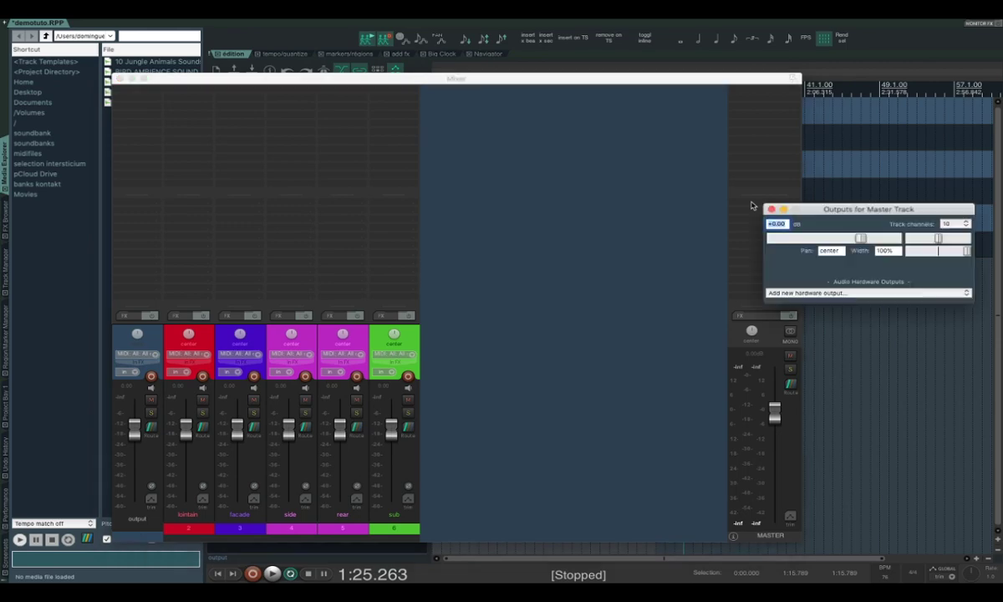
pyautogui.click(948, 230)
pyautogui.click(949, 231)
pyautogui.click(949, 230)
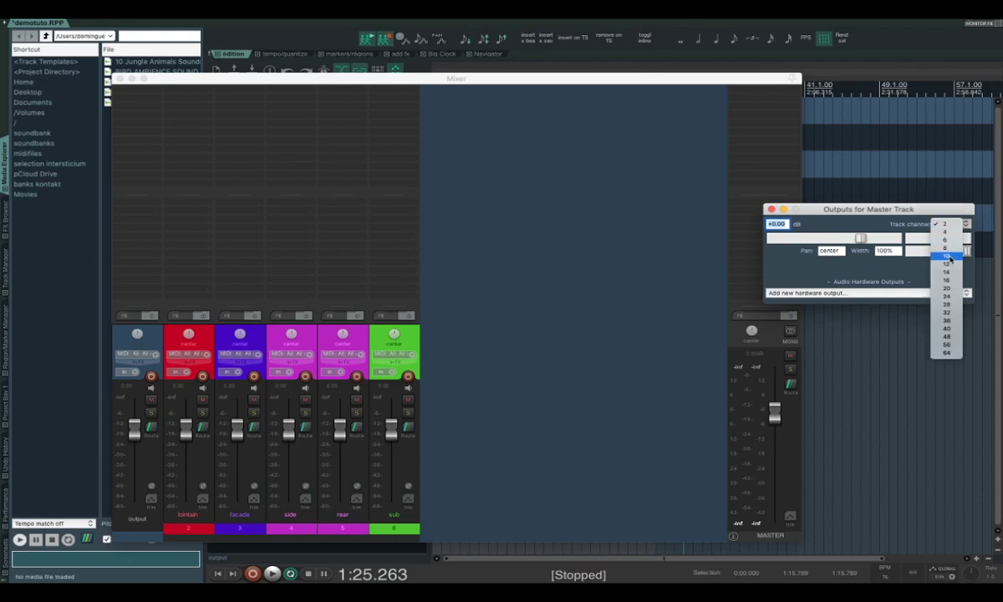
pyautogui.click(950, 257)
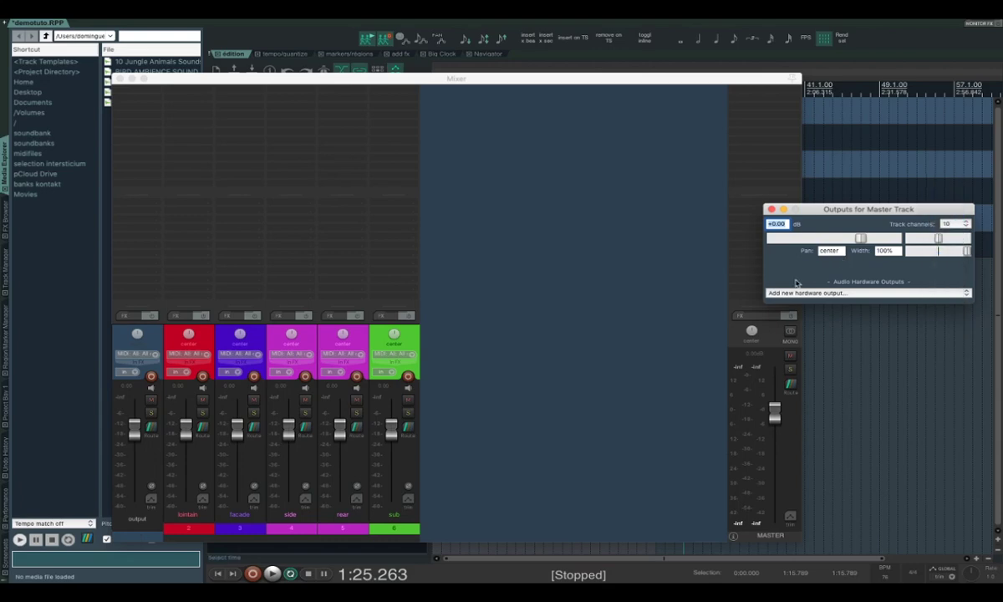
# Add hardware output Output 1 / Output 2 to the master track and set its source to the 10-channel multichannel source 1-10.
pyautogui.click(821, 293)
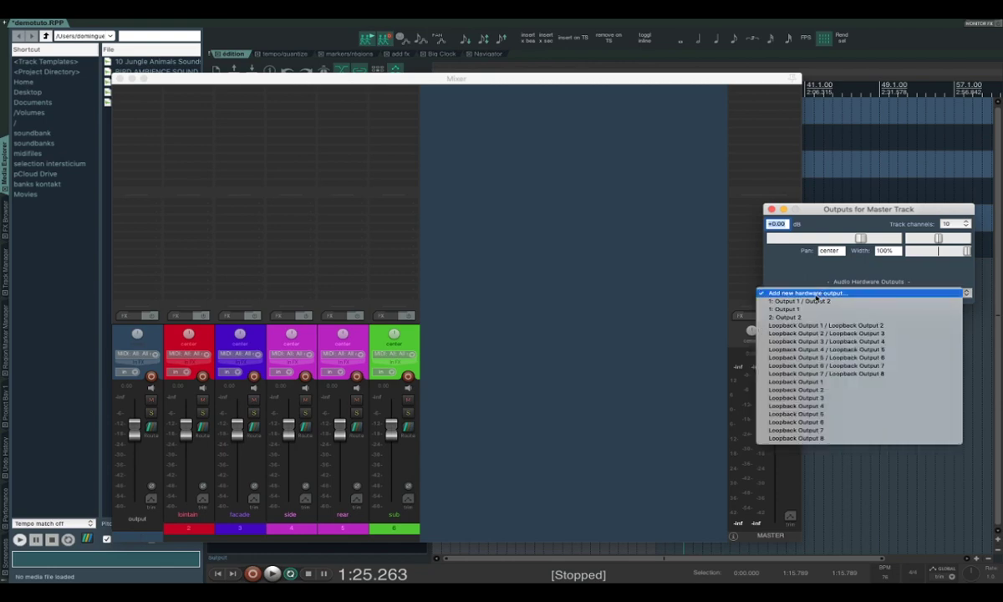
pyautogui.click(805, 301)
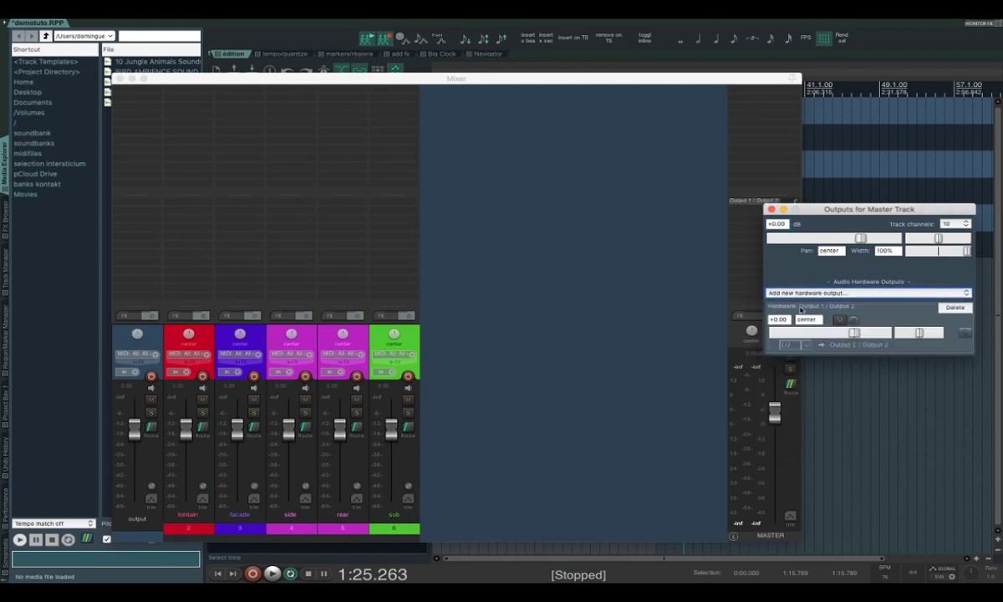
pyautogui.click(805, 345)
pyautogui.moveTo(836, 387)
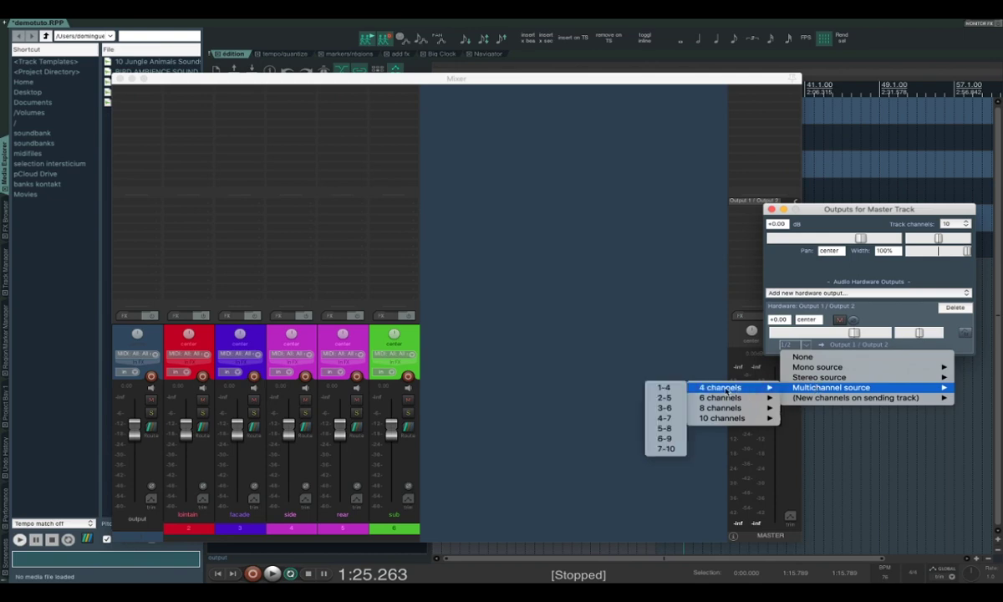
pyautogui.moveTo(724, 419)
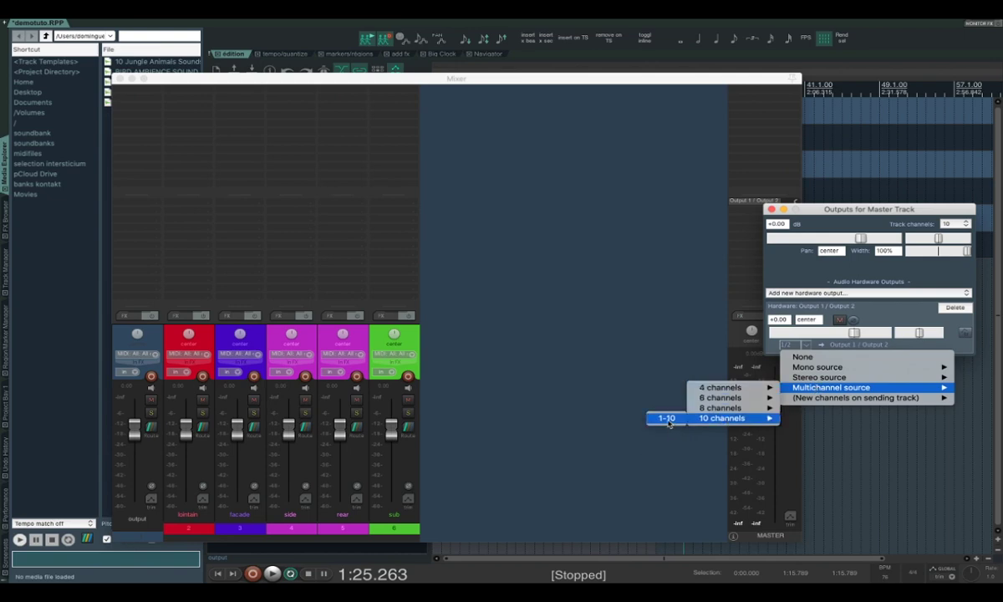
pyautogui.click(667, 419)
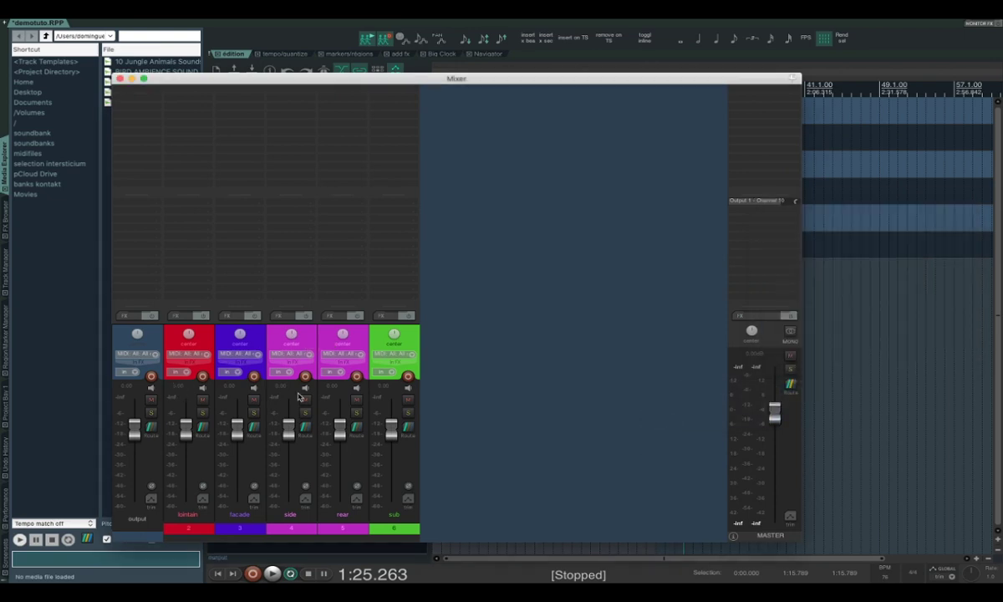
# Set the output folder track to 10 track channels, and check the routing of the lointain track.
pyautogui.click(144, 402)
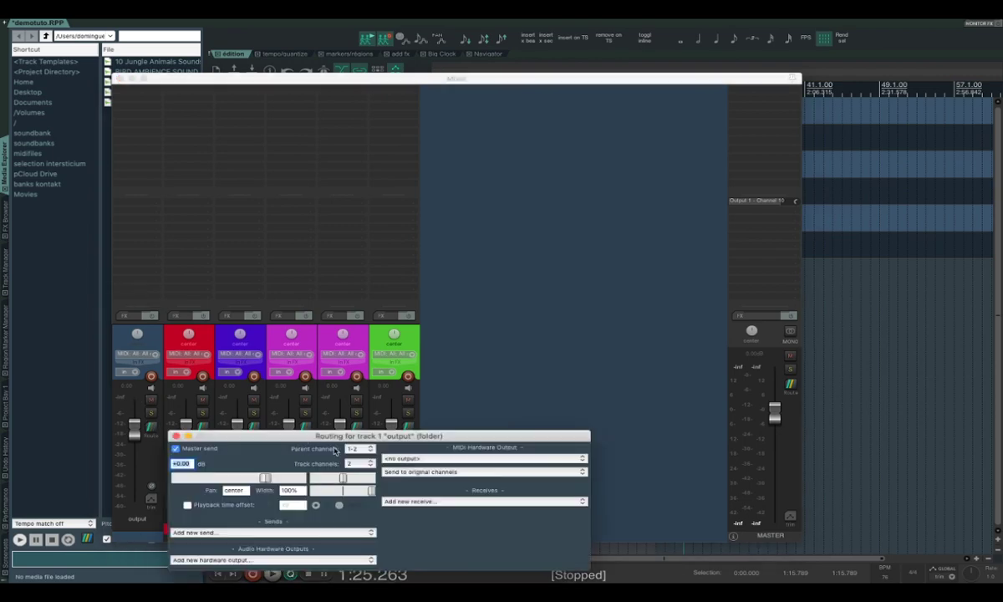
pyautogui.click(370, 465)
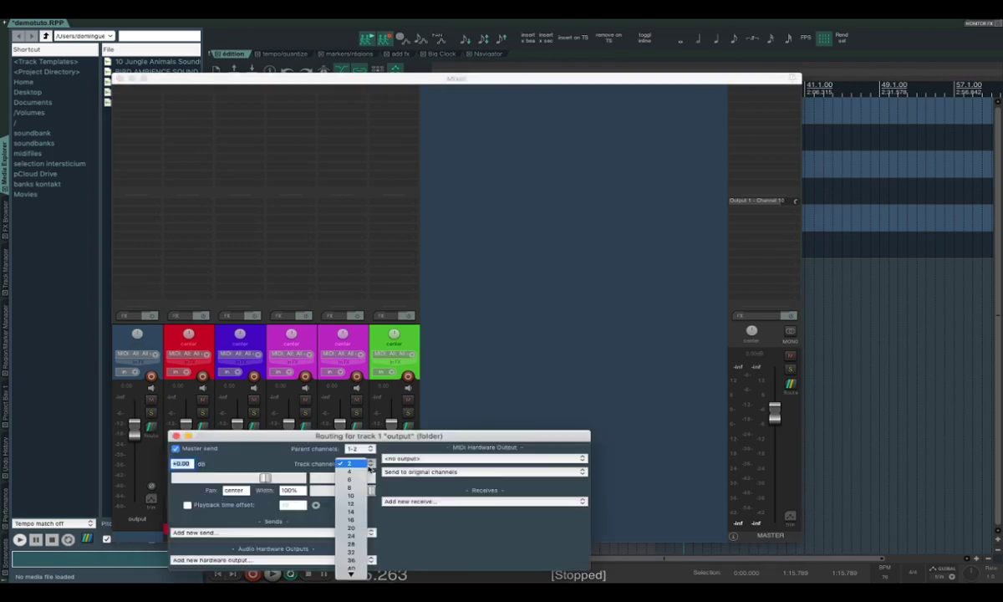
pyautogui.click(352, 497)
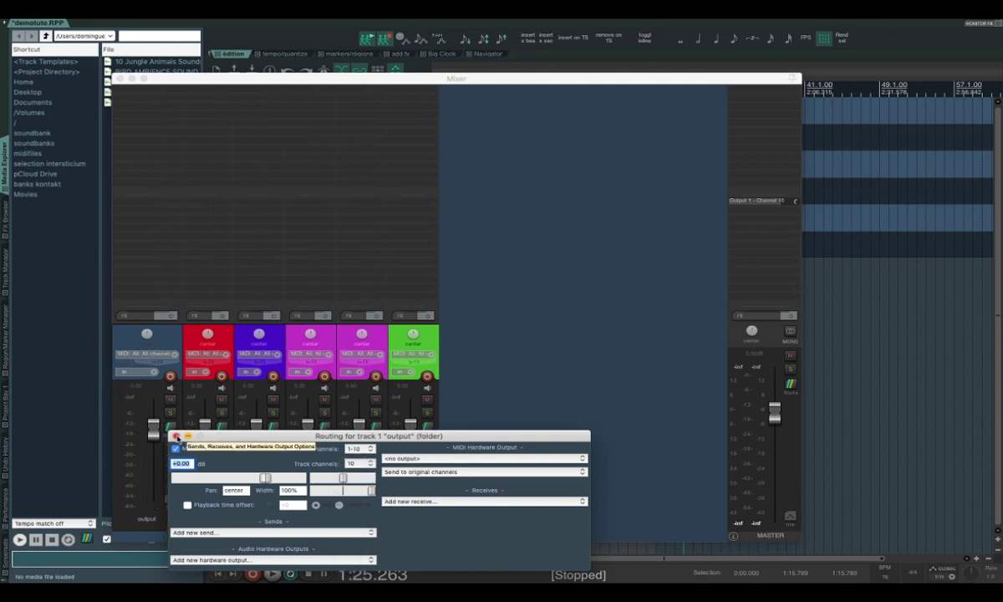
pyautogui.click(176, 437)
pyautogui.click(223, 429)
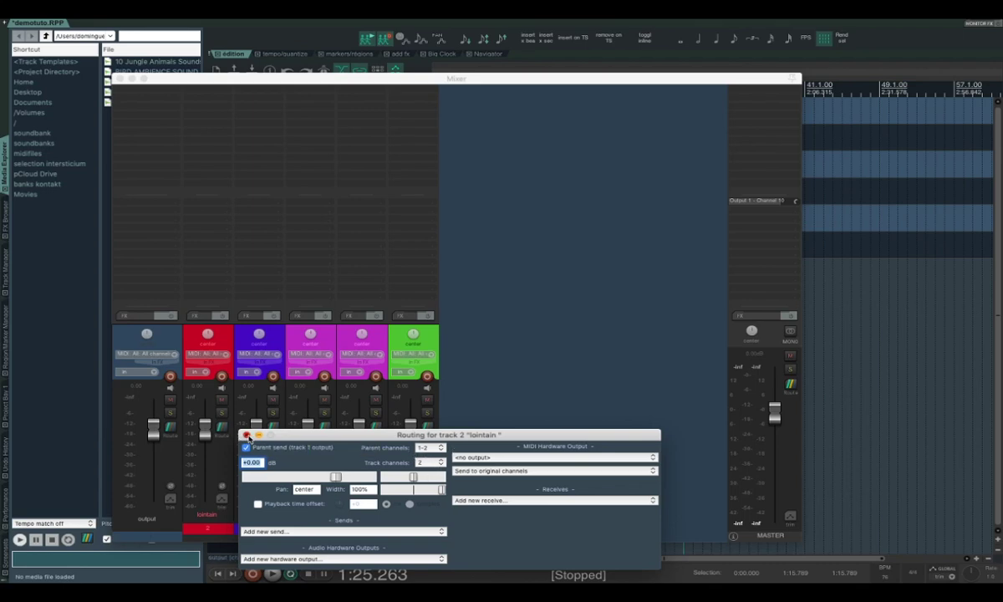
pyautogui.click(248, 435)
# Route the facade track to parent channels 3-4 and the side track to parent channels 5-6.
pyautogui.click(273, 426)
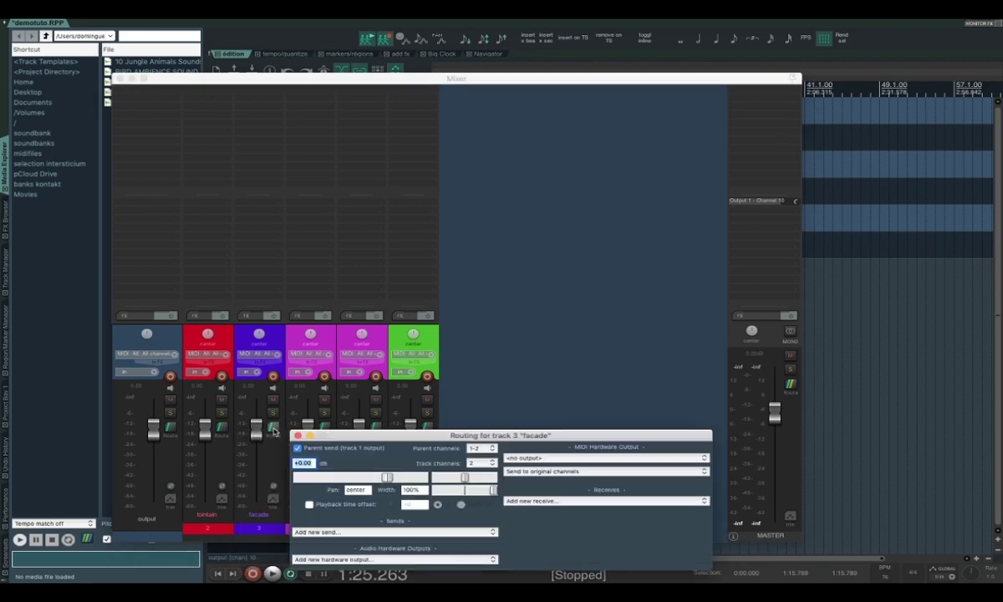
pyautogui.click(480, 448)
pyautogui.click(464, 437)
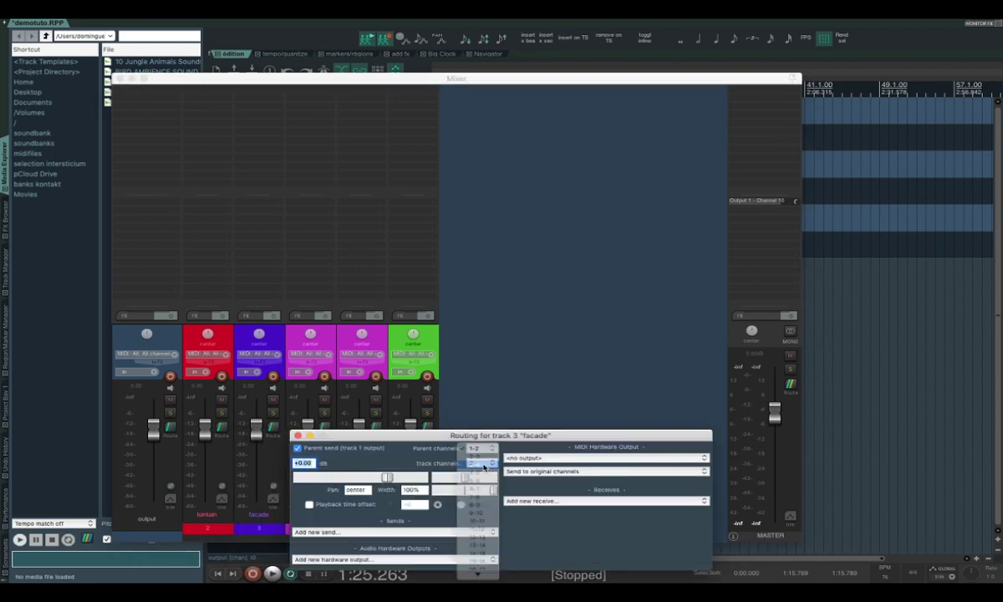
pyautogui.click(298, 436)
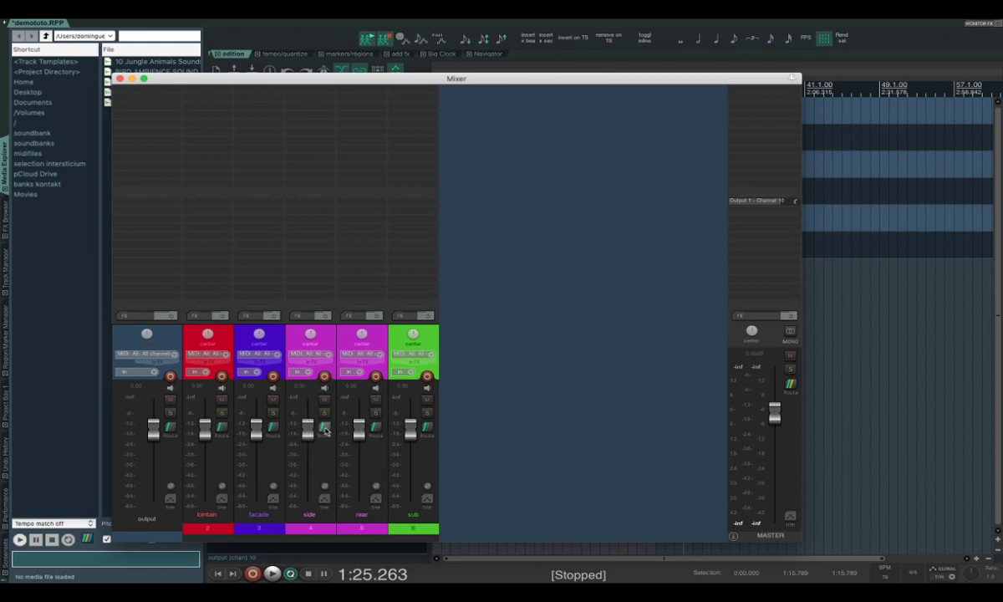
pyautogui.click(324, 427)
pyautogui.click(540, 448)
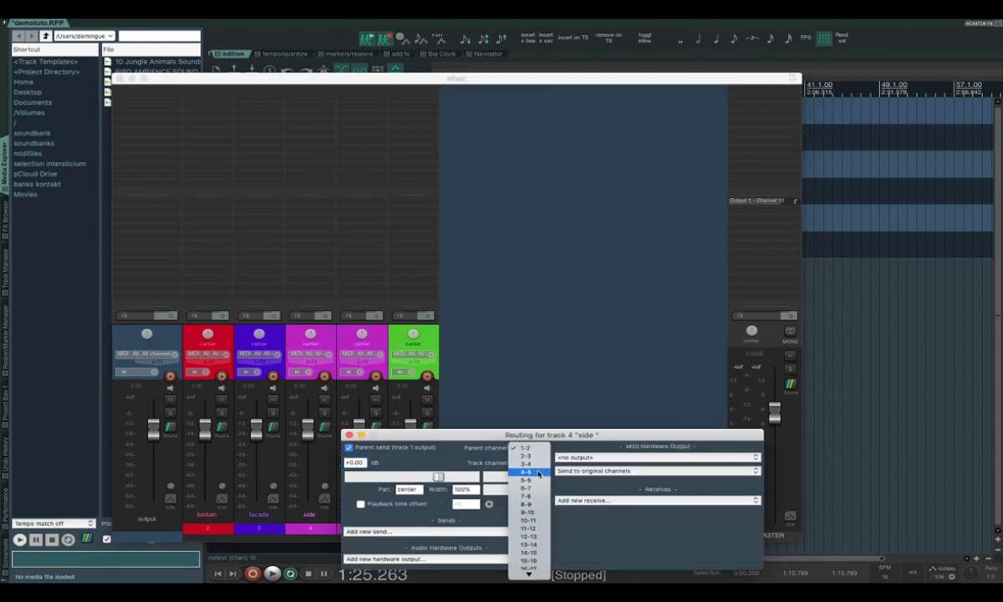
pyautogui.click(500, 471)
pyautogui.click(324, 427)
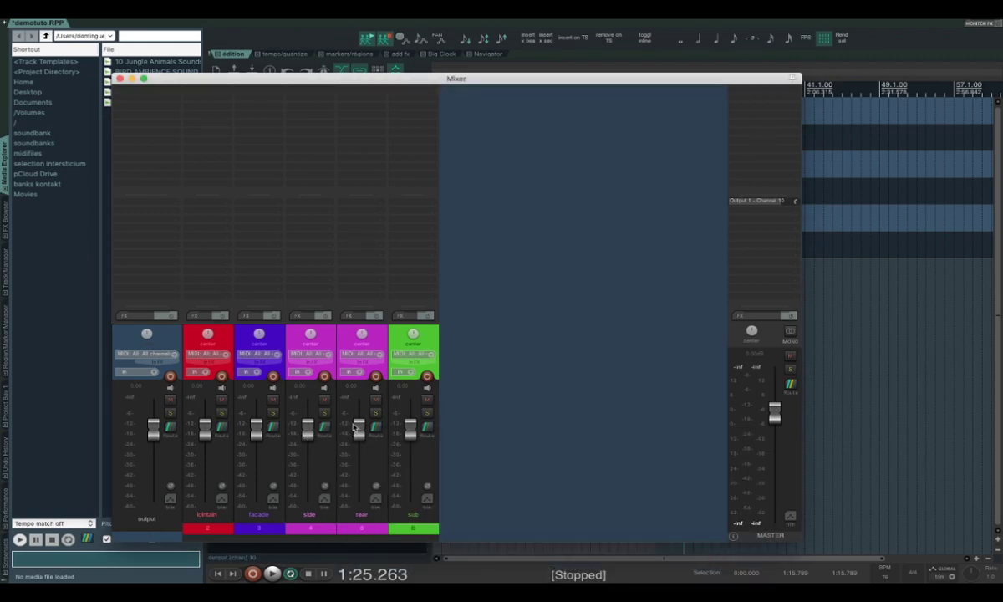
# Route the rear track to parent channels 7-8 and the sub track to 9-10, and close the mixer.
pyautogui.click(376, 427)
pyautogui.click(583, 448)
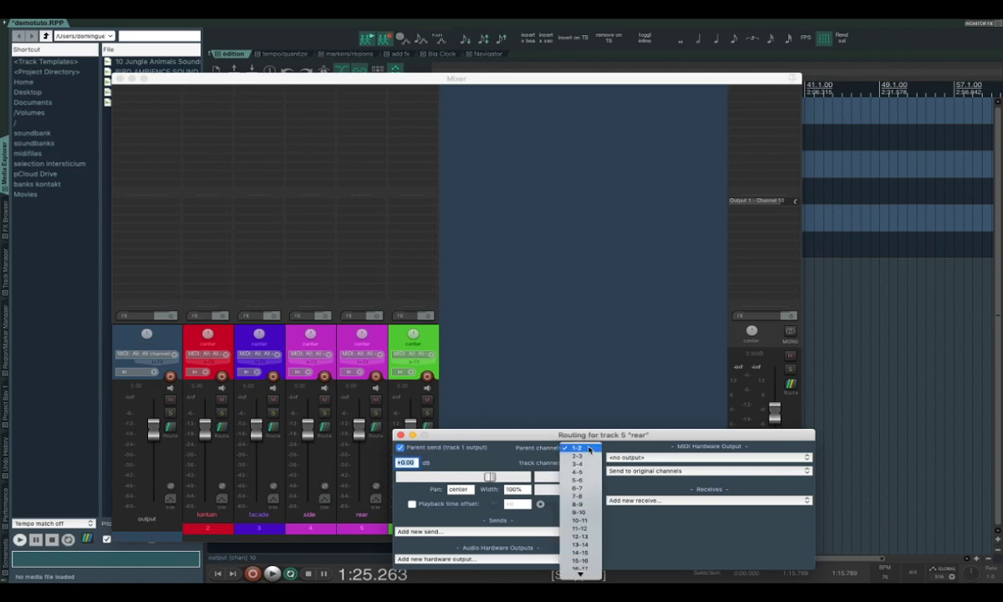
pyautogui.click(576, 497)
pyautogui.click(375, 427)
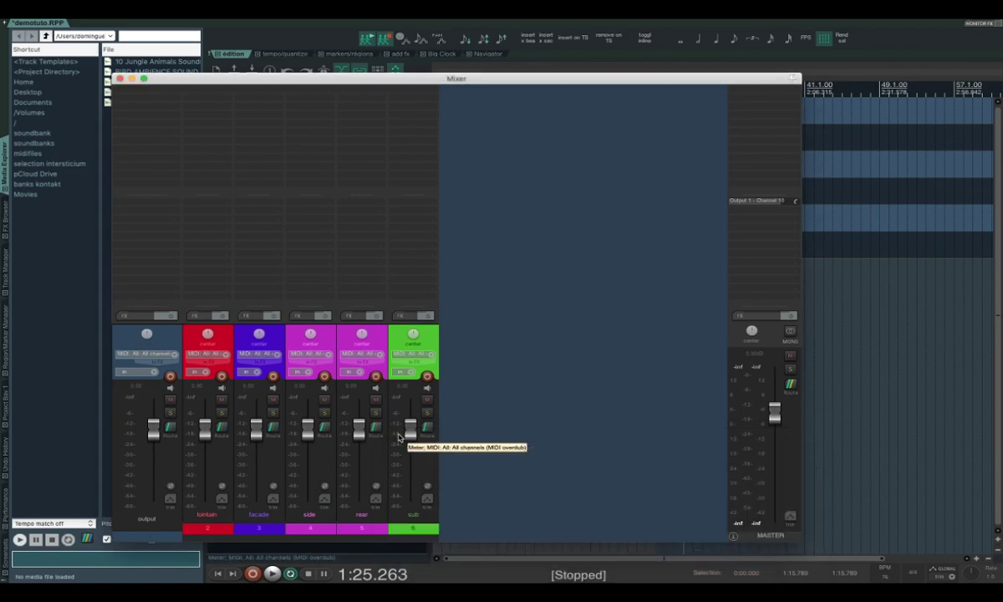
pyautogui.click(426, 428)
pyautogui.click(635, 449)
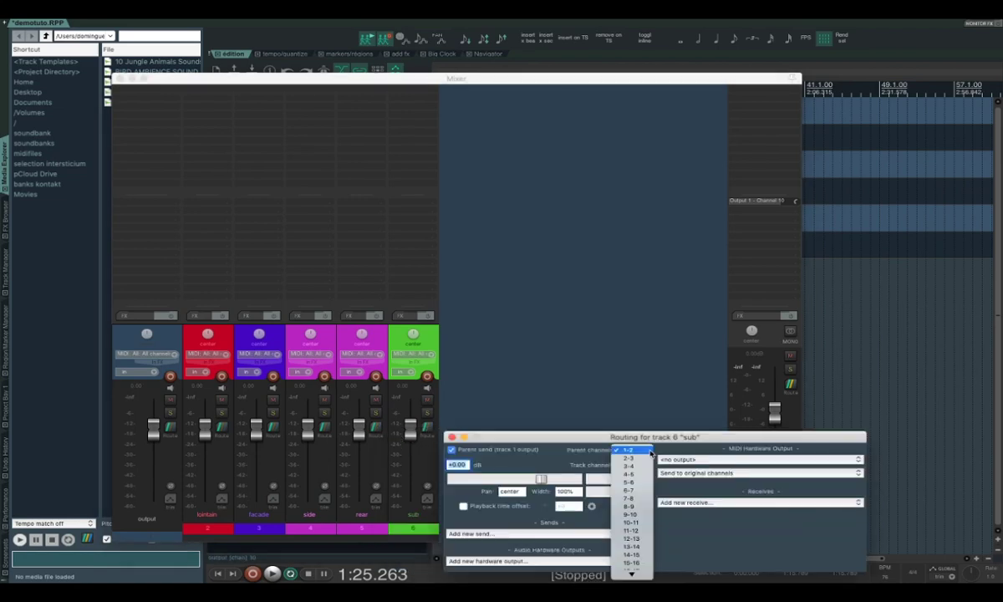
pyautogui.click(633, 516)
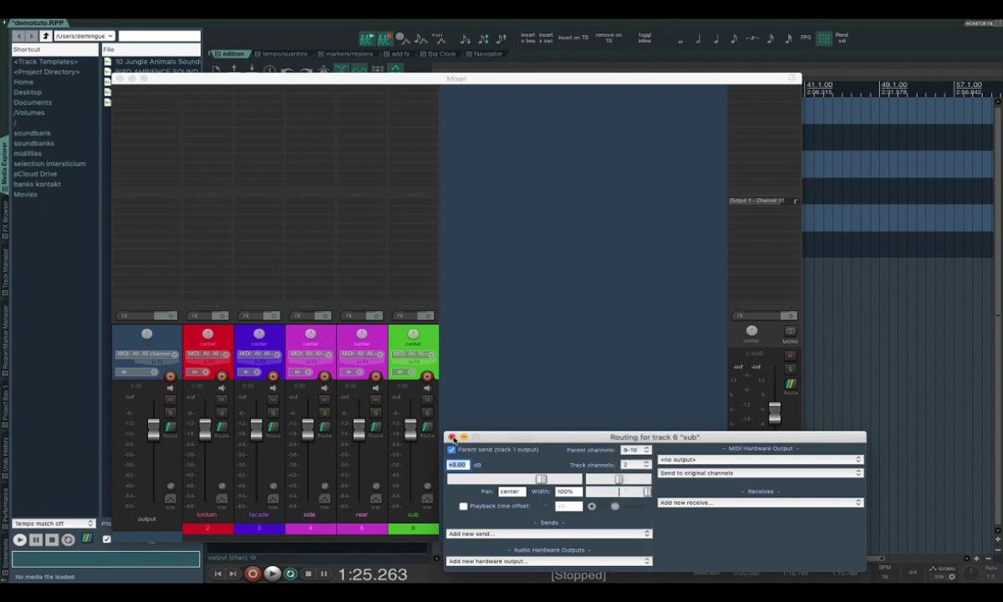
pyautogui.click(451, 438)
pyautogui.click(119, 78)
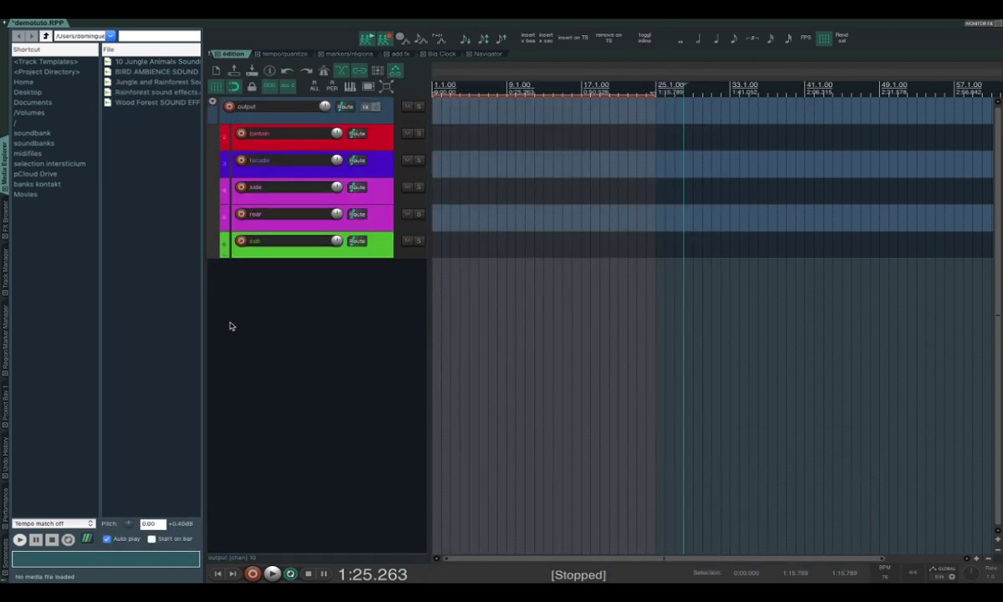
# Insert a new track above the output folder and name it amb 1.
pyautogui.press('super+t')
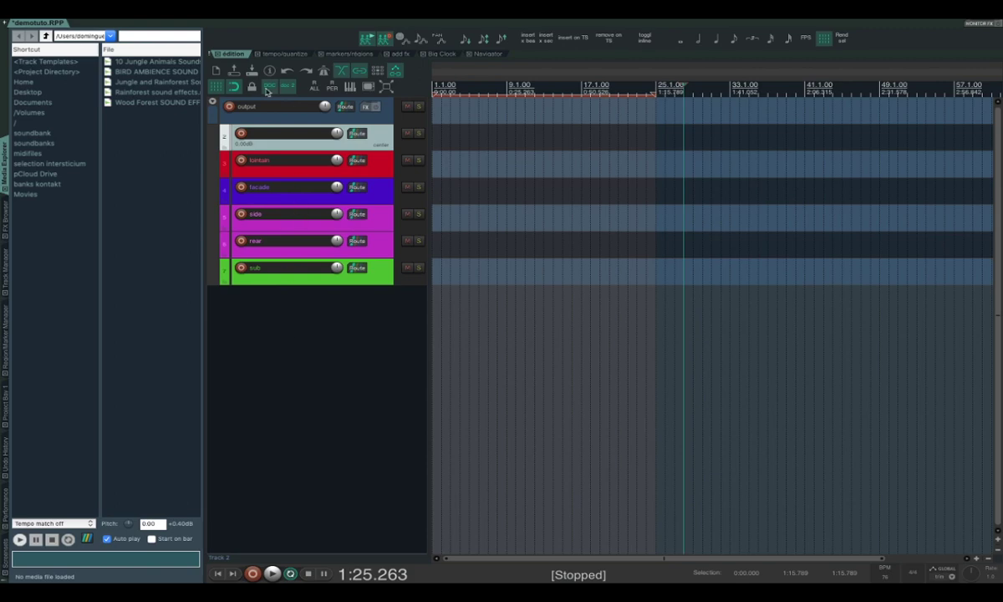
pyautogui.moveTo(284, 148); pyautogui.dragTo(271, 98)
pyautogui.doubleClick(284, 107)
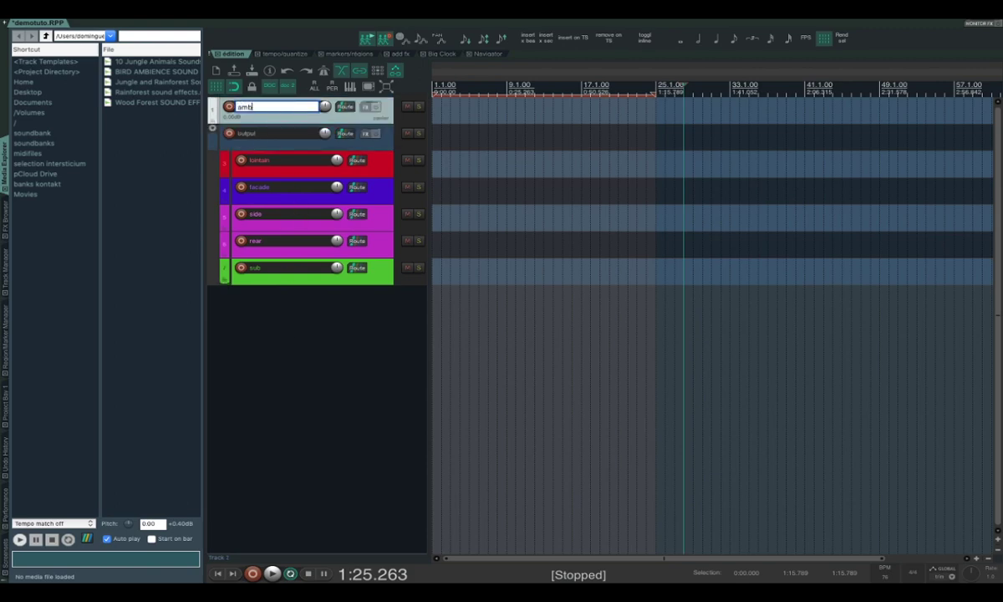
pyautogui.write('amb 1')
pyautogui.press('Return')
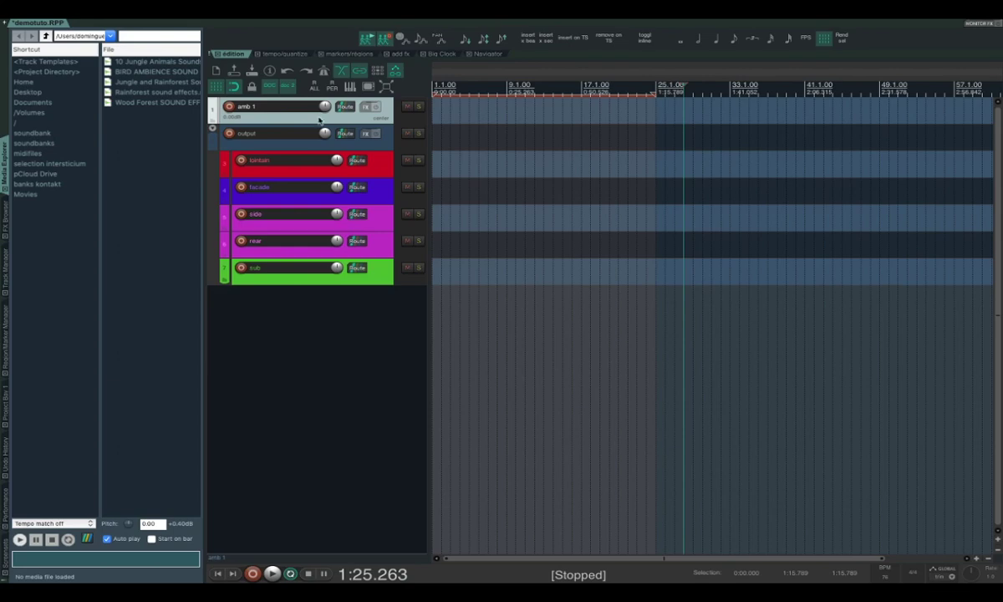
# Create sends in the mixer from amb 1 to lointain, facade, side, rear and sub, and turn their levels all the way down.
pyautogui.press('super+m')
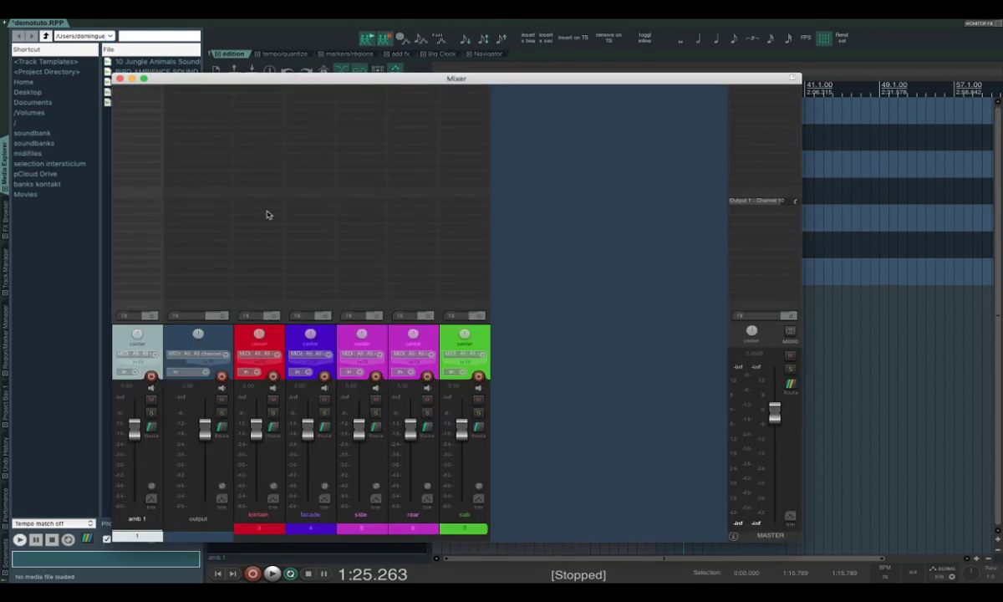
pyautogui.moveTo(135, 214); pyautogui.dragTo(300, 219)
pyautogui.moveTo(127, 234); pyautogui.dragTo(357, 230)
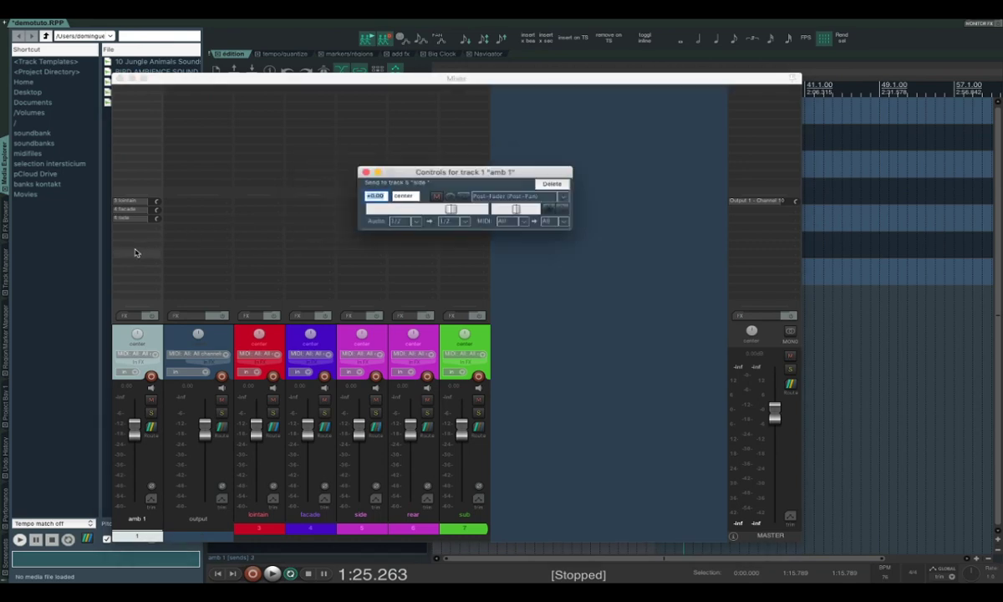
pyautogui.moveTo(138, 251); pyautogui.dragTo(403, 232)
pyautogui.moveTo(143, 252); pyautogui.dragTo(461, 239)
pyautogui.moveTo(157, 202); pyautogui.dragTo(156, 227)
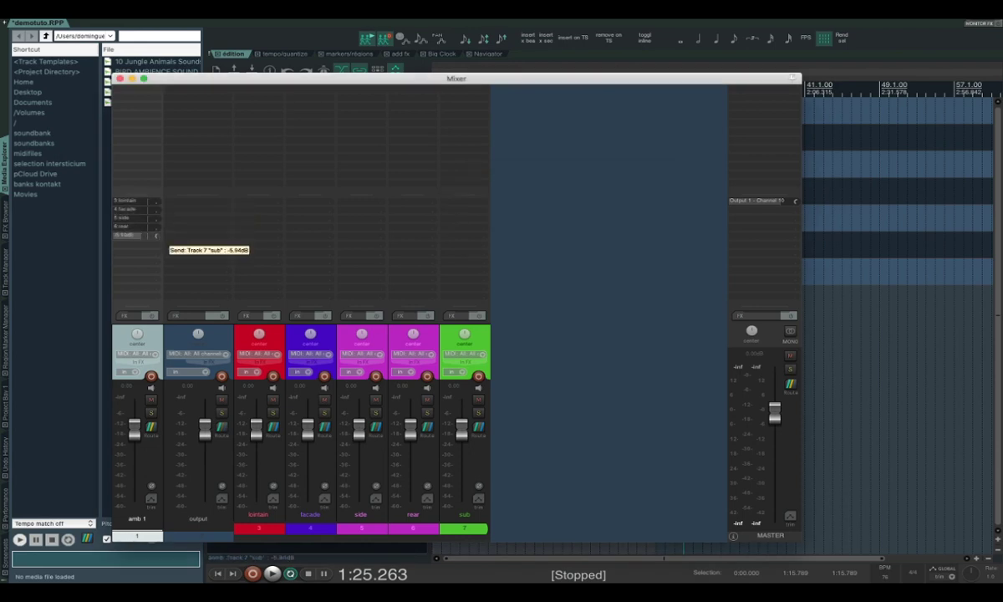
pyautogui.click(120, 78)
# Place BIRD AMBIENCE SOUND EFFECTS.mp3 at the start of the amb 1 track and normalize the item's volume.
pyautogui.click(135, 74)
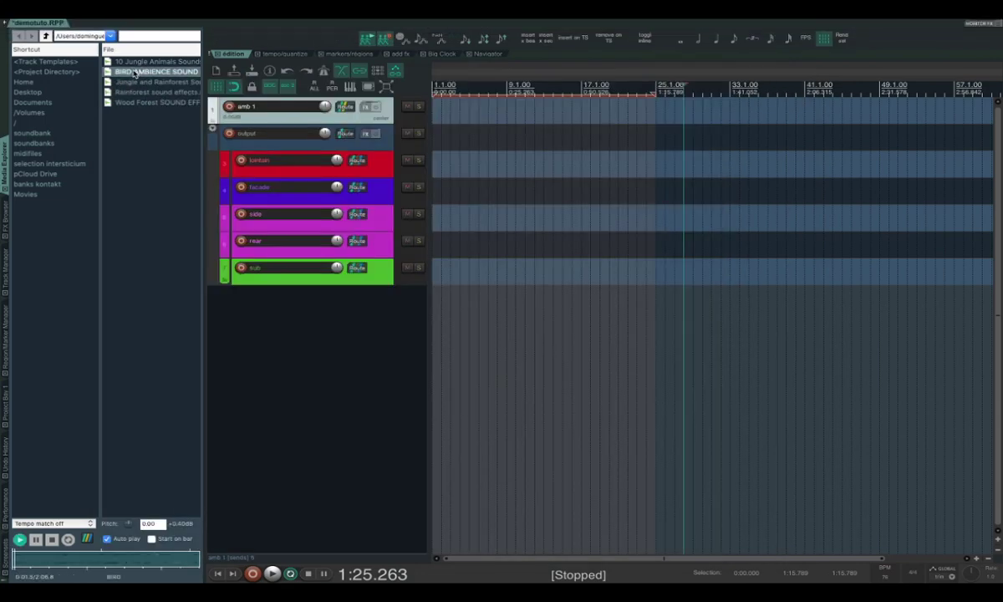
pyautogui.moveTo(134, 74); pyautogui.dragTo(436, 109)
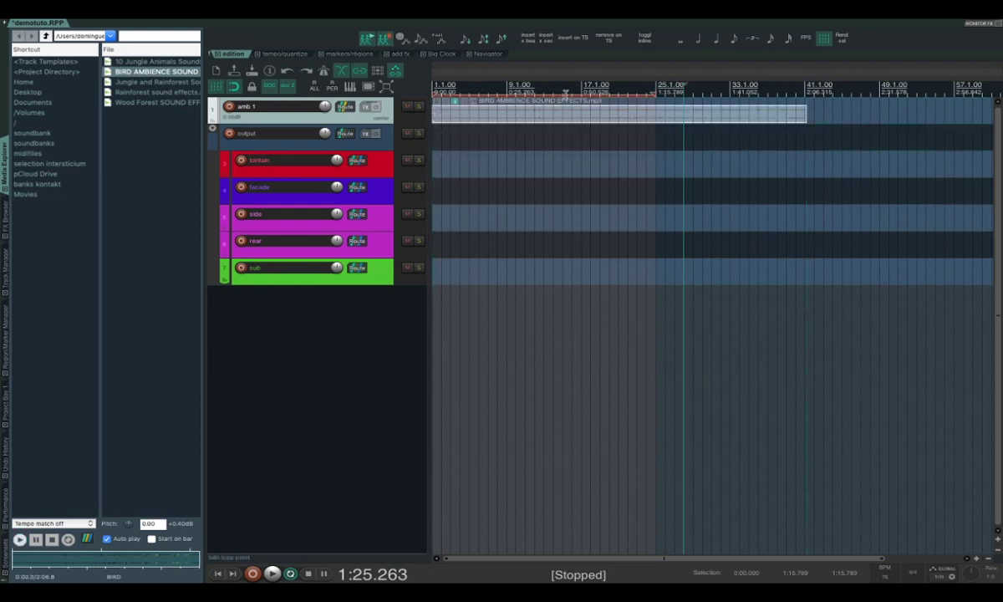
pyautogui.doubleClick(553, 116)
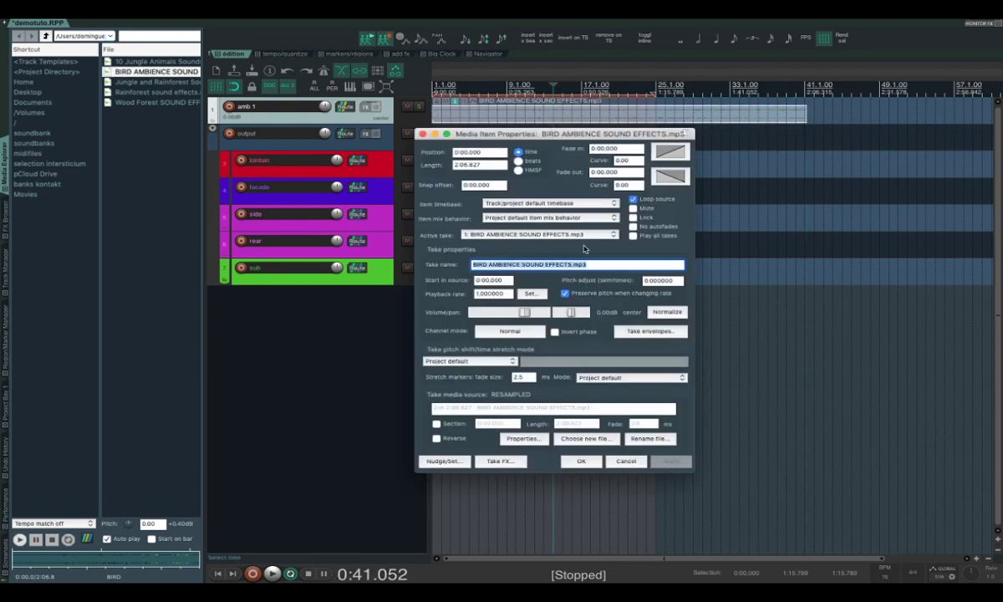
pyautogui.click(668, 312)
pyautogui.click(665, 462)
pyautogui.click(589, 461)
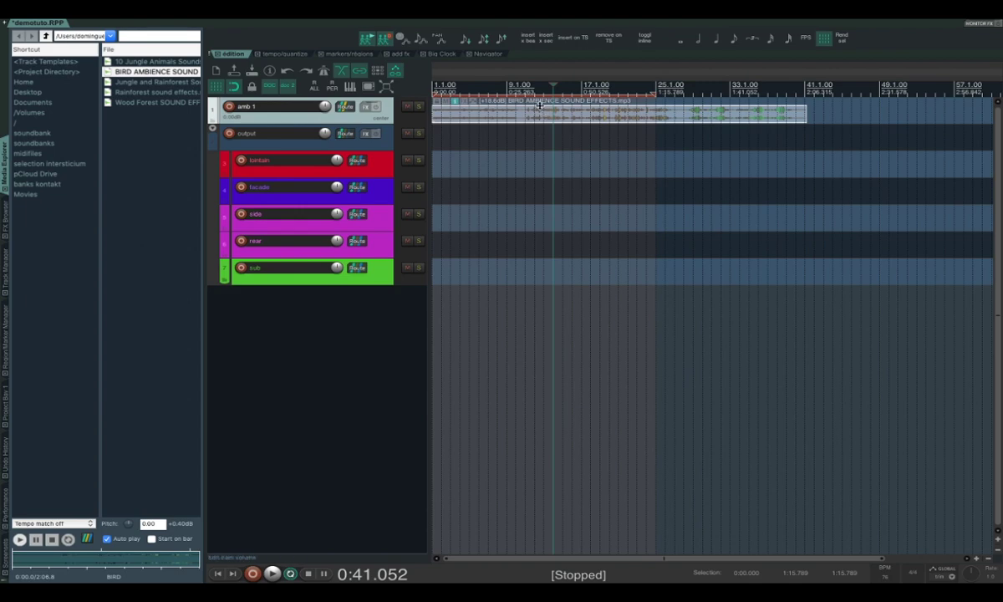
# Lower the bird ambience item's volume slightly and play it briefly.
pyautogui.moveTo(540, 106); pyautogui.dragTo(539, 111)
pyautogui.press('space')
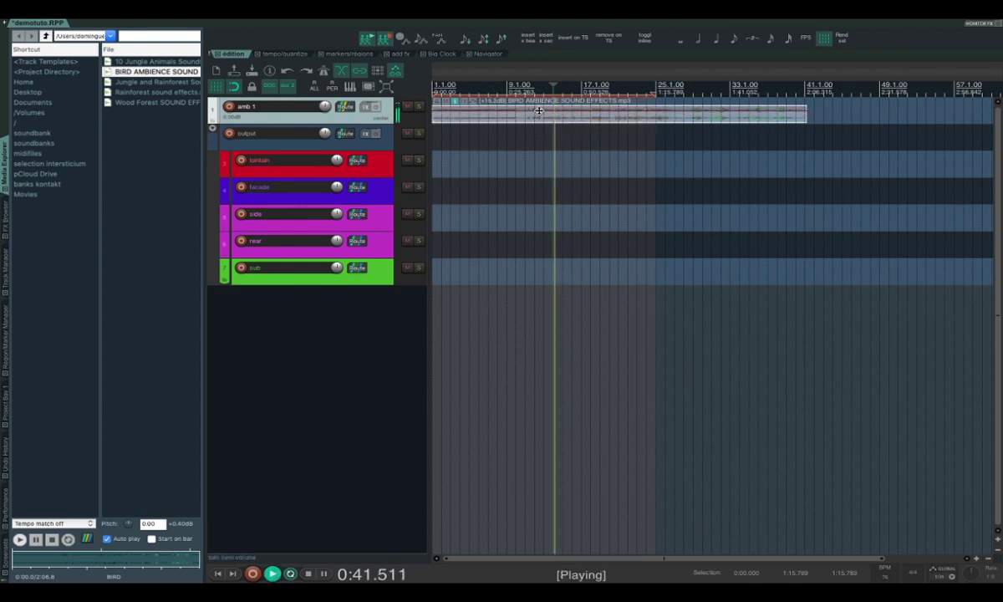
pyautogui.press('space')
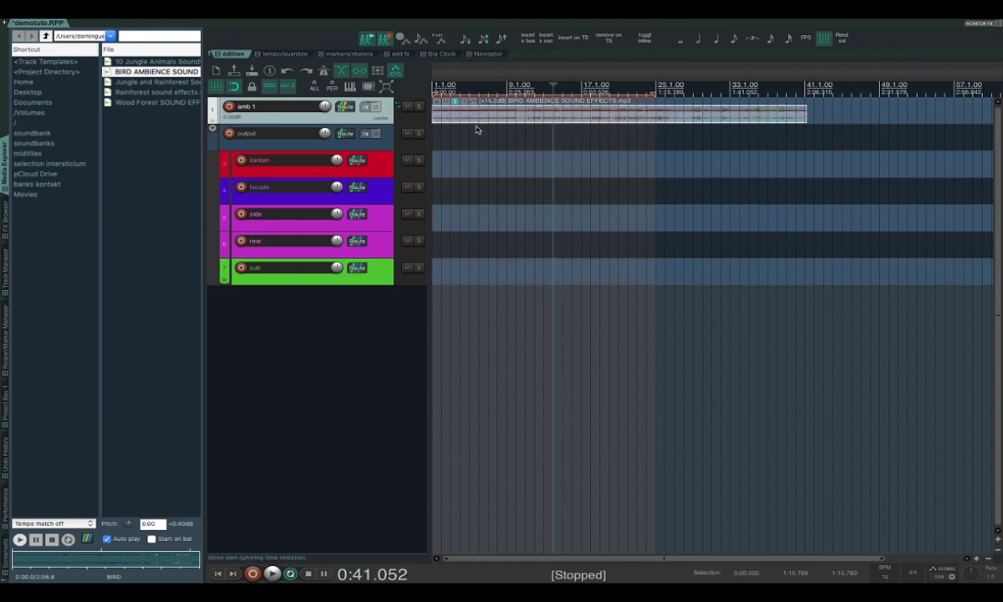
# Disable the master send in the routing of amb 1 and start playback.
pyautogui.click(344, 106)
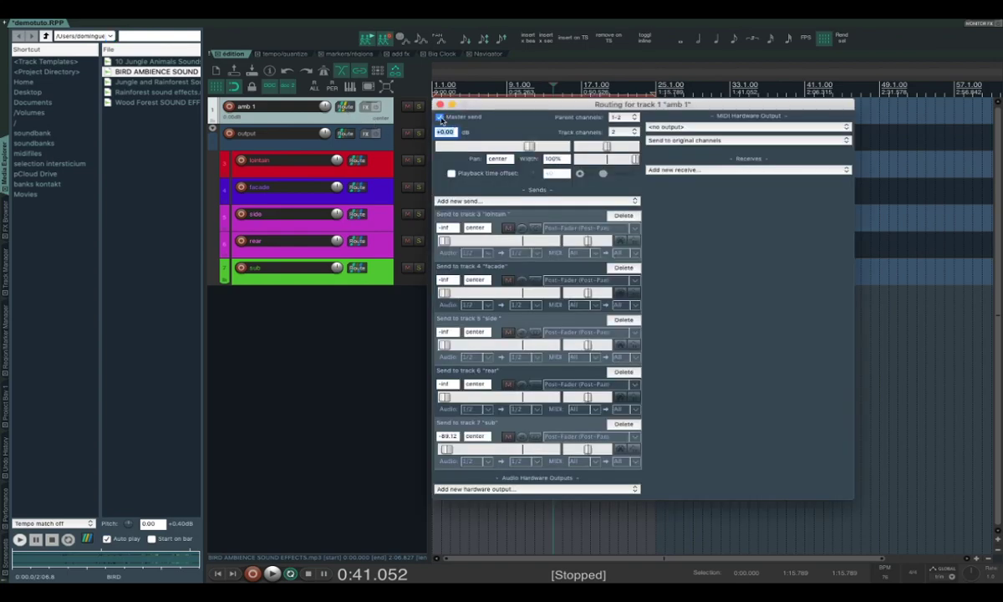
pyautogui.click(440, 104)
pyautogui.press('space')
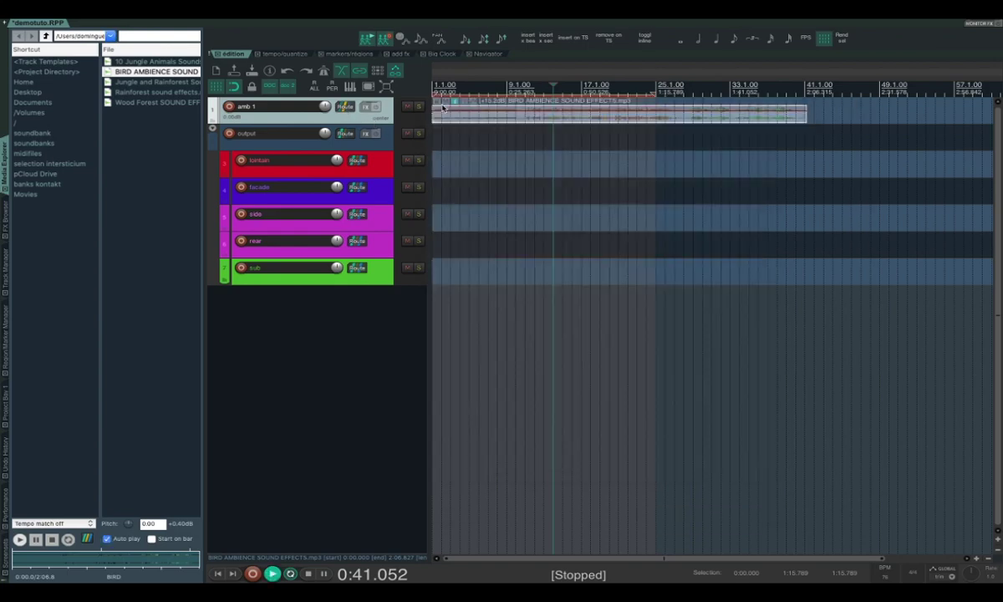
# Test the amb 1 send to lointain in the mixer, turn it back down, and raise the send to facade.
pyautogui.press('super+m')
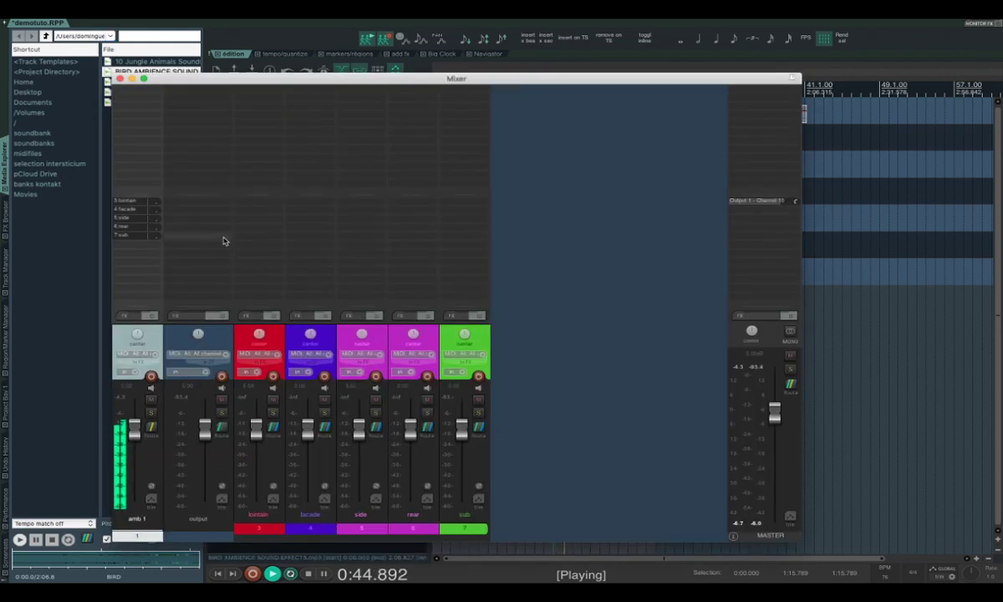
pyautogui.moveTo(157, 201); pyautogui.dragTo(157, 157)
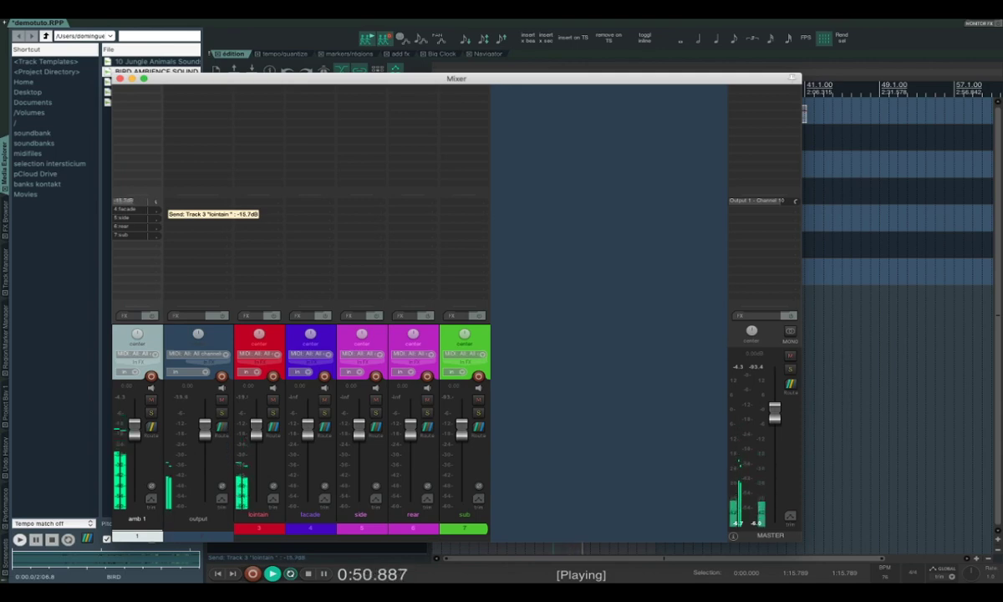
pyautogui.moveTo(192, 204); pyautogui.dragTo(157, 179)
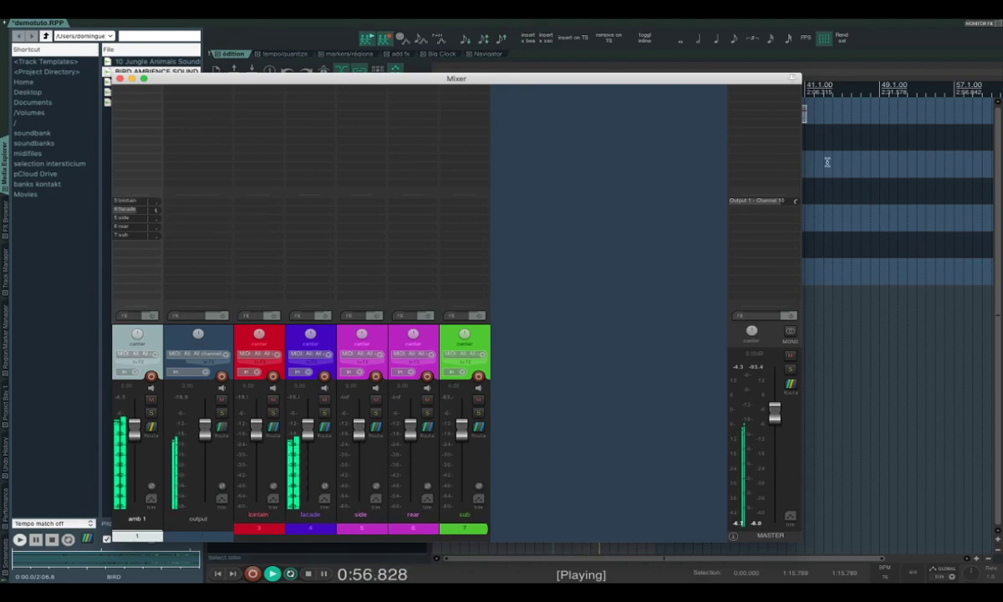
# Move the mixer lower, filter the FX browser for reaeq, and insert ReaEQ on the master track.
pyautogui.moveTo(633, 79); pyautogui.dragTo(715, 184)
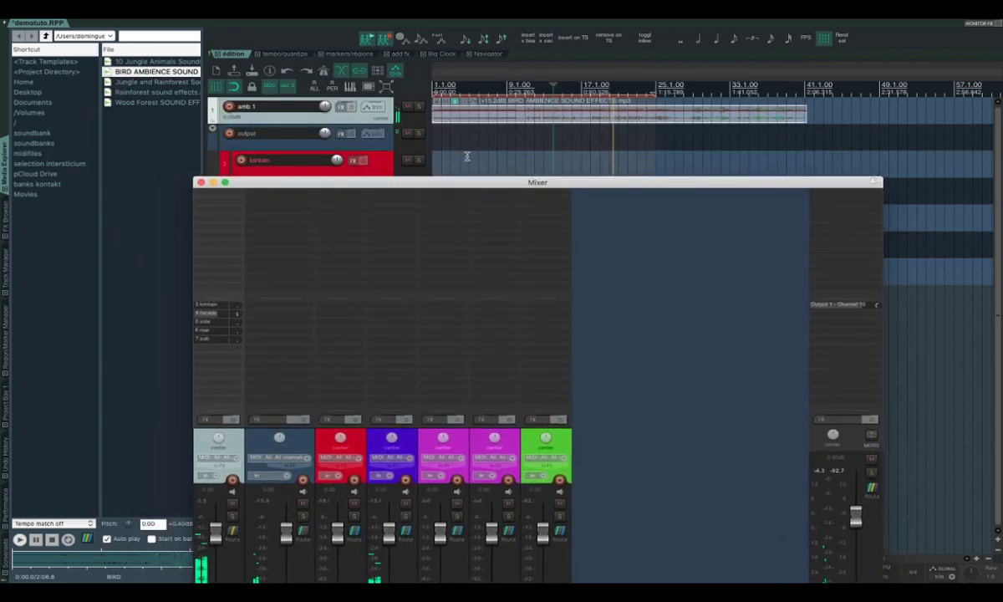
pyautogui.moveTo(468, 185); pyautogui.dragTo(467, 206)
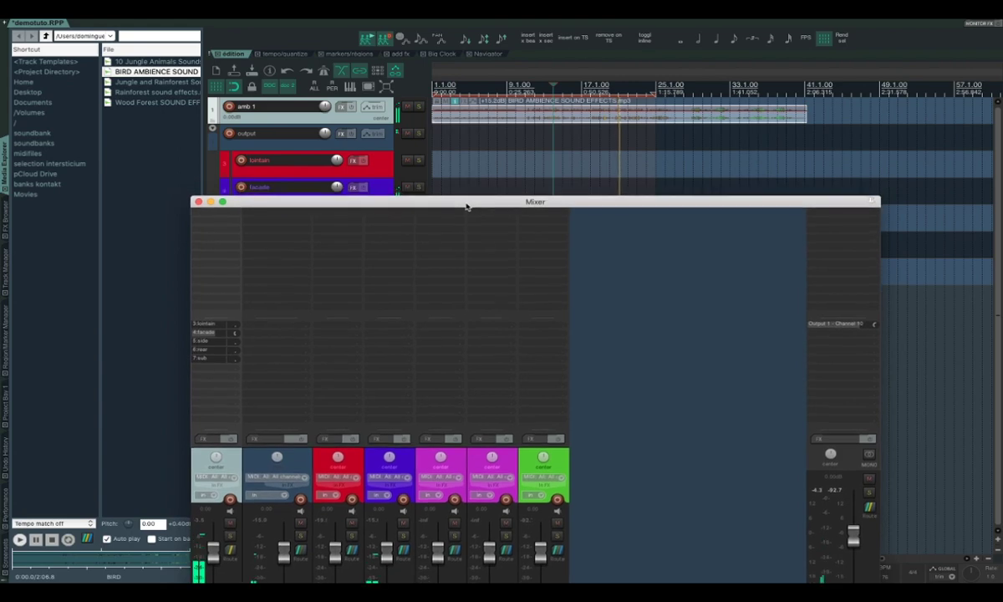
pyautogui.click(7, 224)
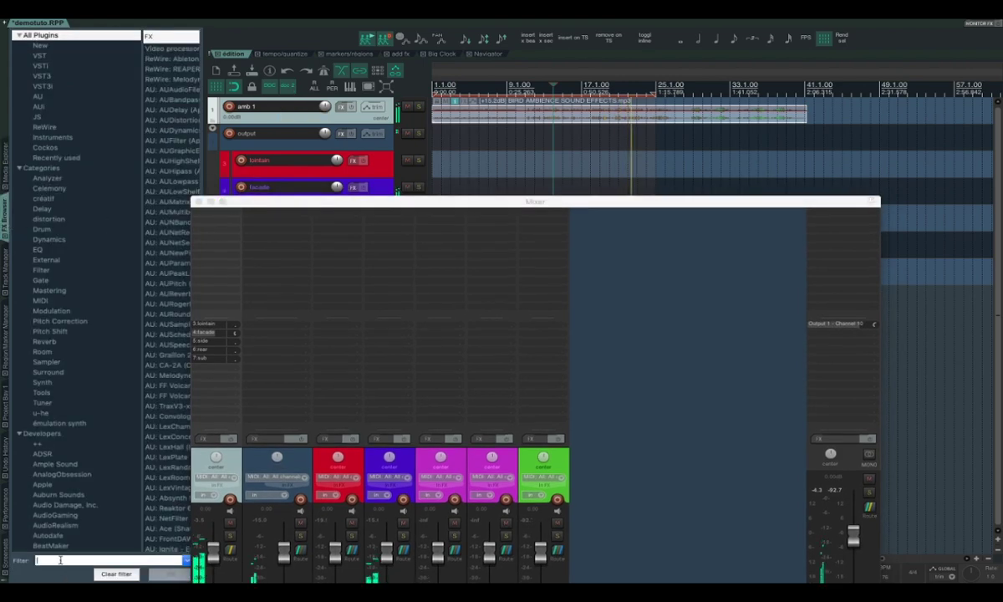
pyautogui.write('real')
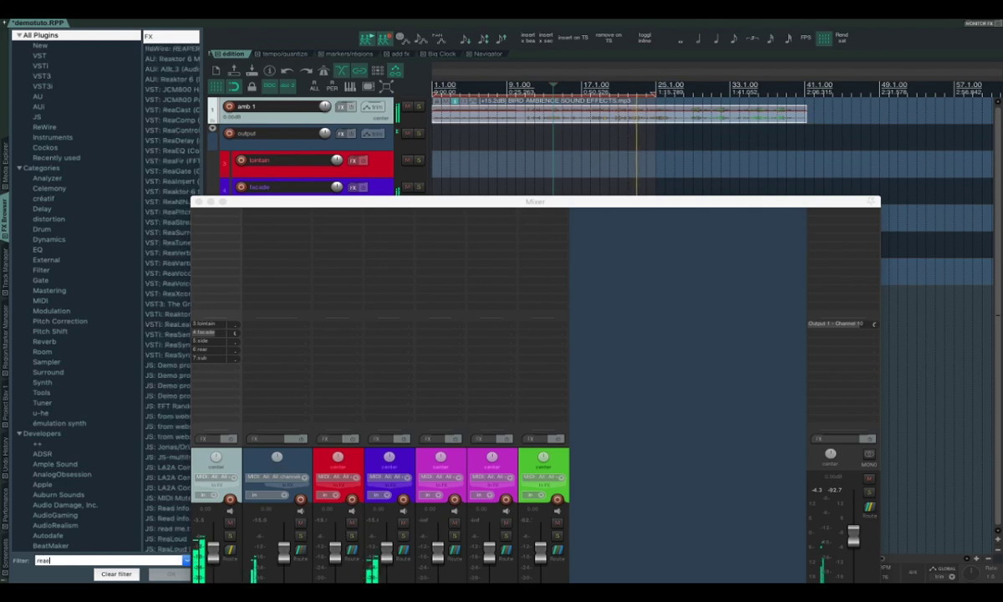
pyautogui.moveTo(177, 50); pyautogui.dragTo(257, 131)
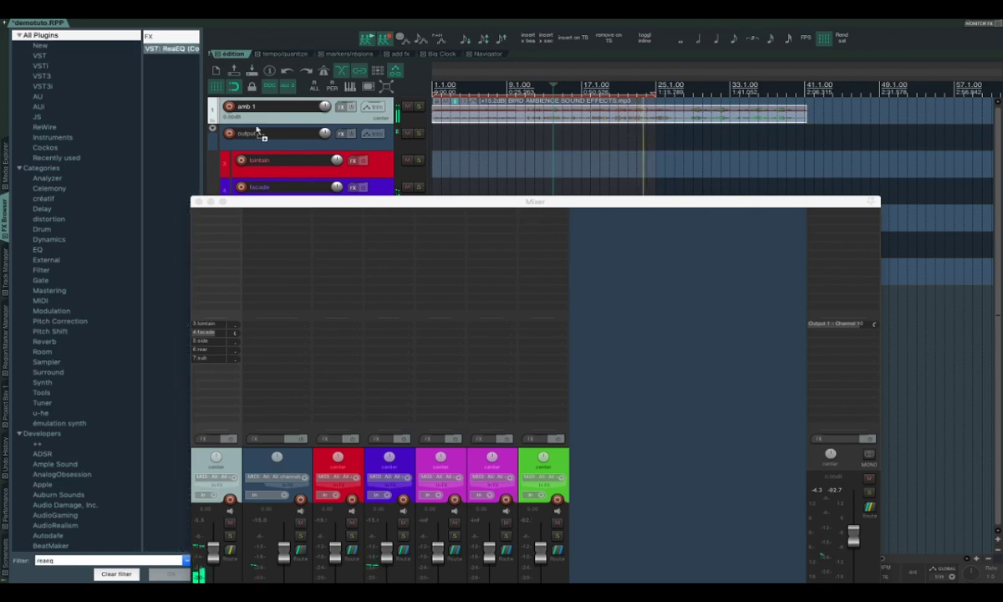
pyautogui.moveTo(832, 219); pyautogui.dragTo(833, 220)
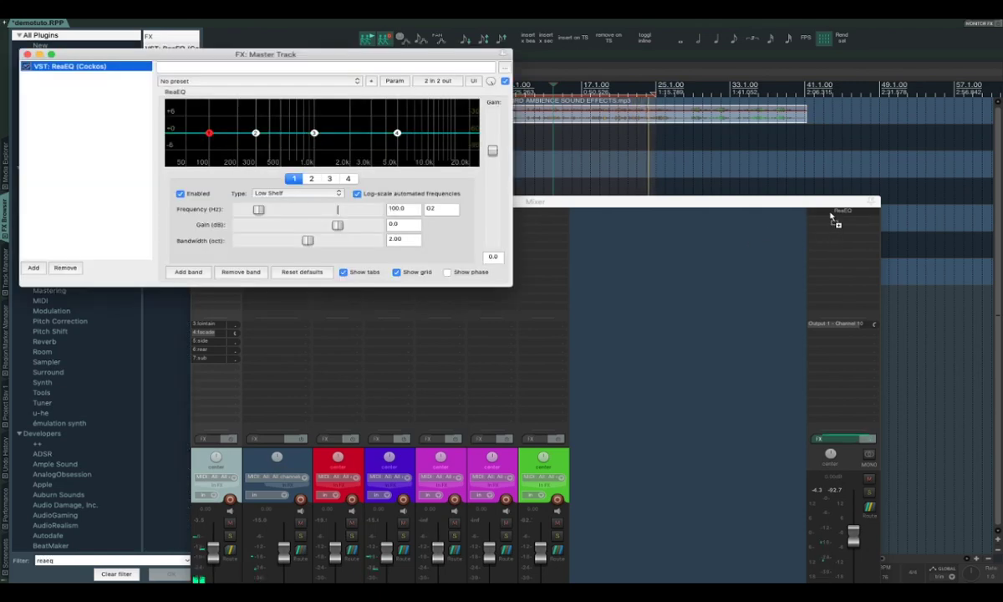
# Map master channels 3 to 8 alternately to VST In 1 and VST In 2 in ReaEQ's pin connector, and close the effect.
pyautogui.click(439, 81)
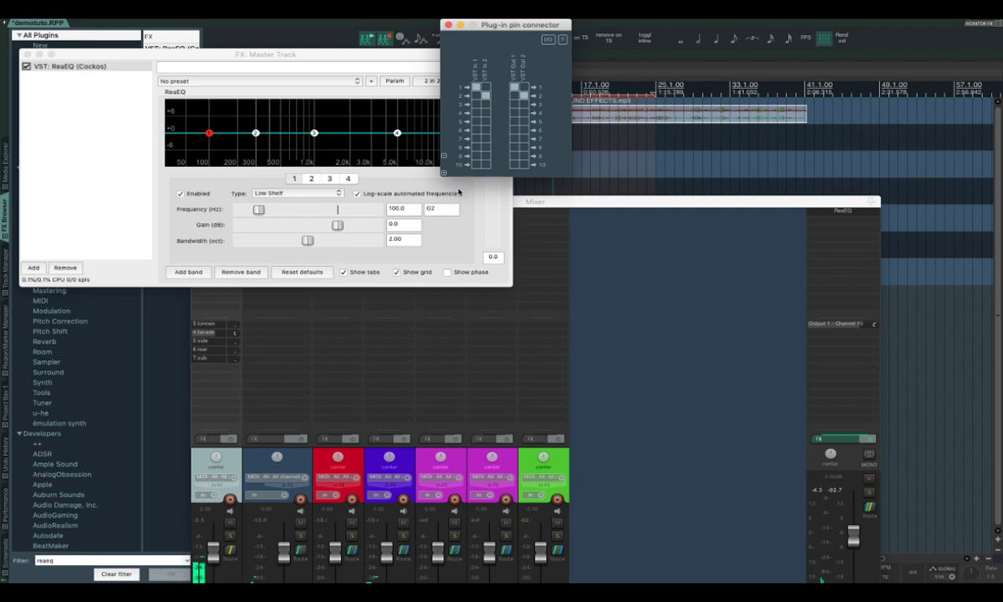
pyautogui.click(476, 104)
pyautogui.click(485, 112)
pyautogui.click(476, 121)
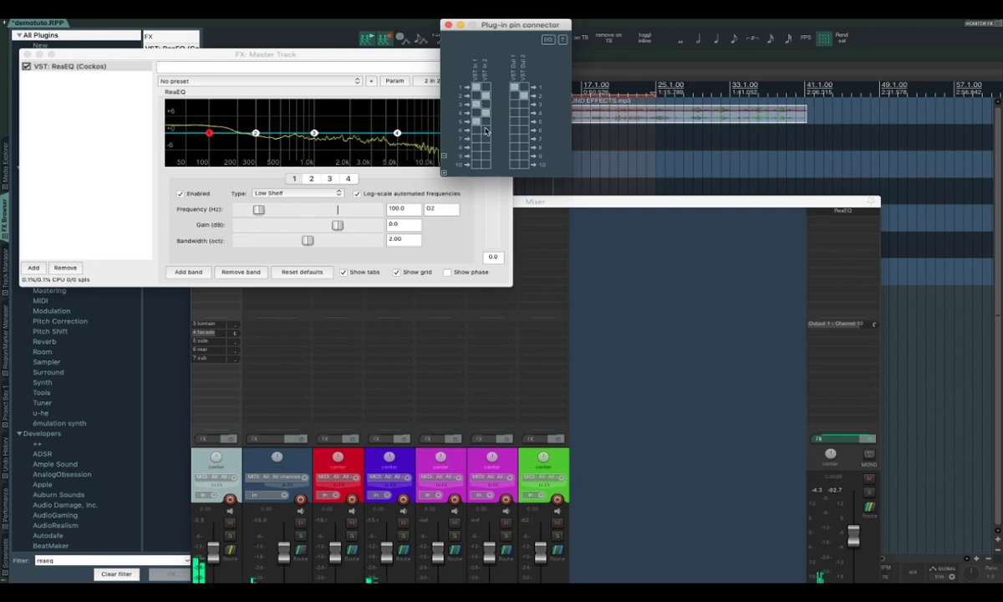
pyautogui.click(485, 131)
pyautogui.click(475, 139)
pyautogui.click(485, 147)
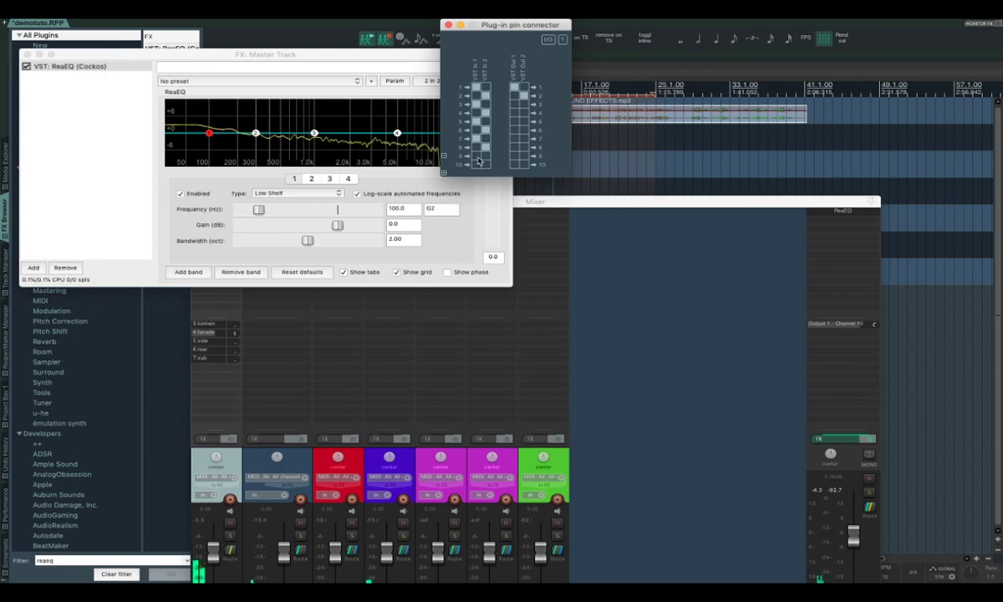
pyautogui.click(141, 65)
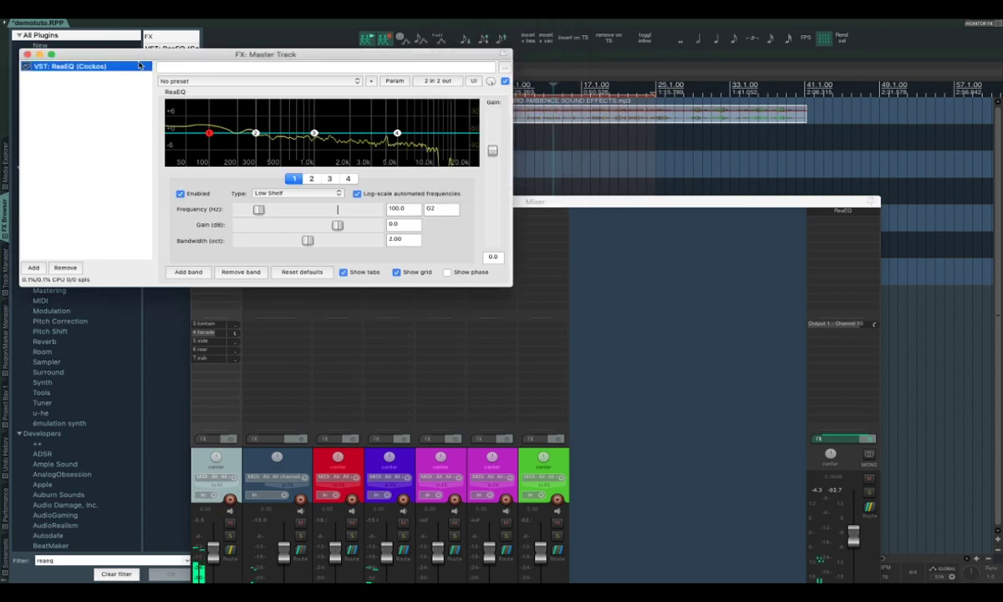
pyautogui.click(28, 54)
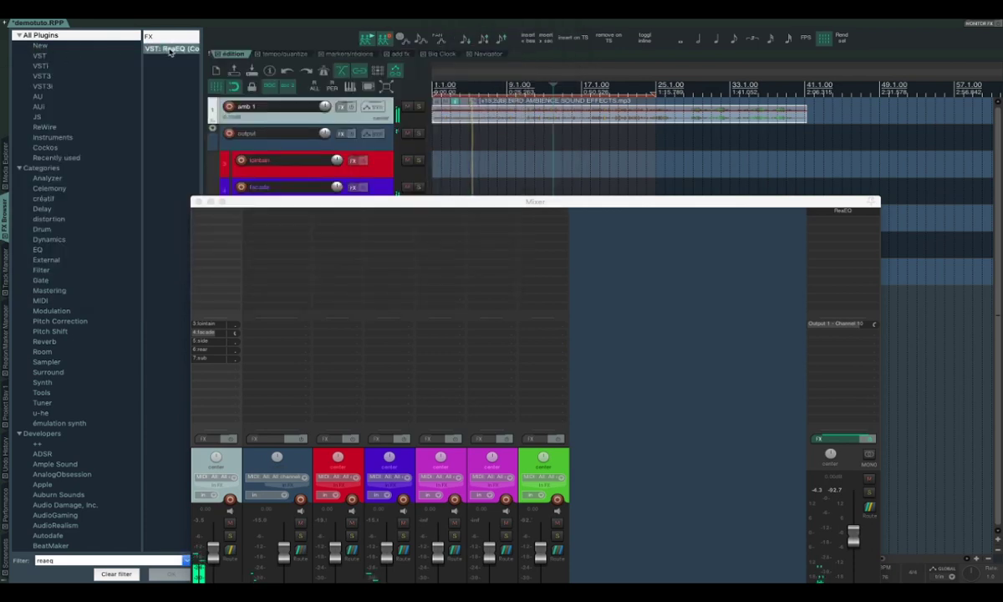
# Insert ReaEQ on the sub track, pull band 4 down to roll off the highs, and boost band 2 7.8 dB at 296.2 Hz.
pyautogui.moveTo(540, 236); pyautogui.dragTo(540, 236)
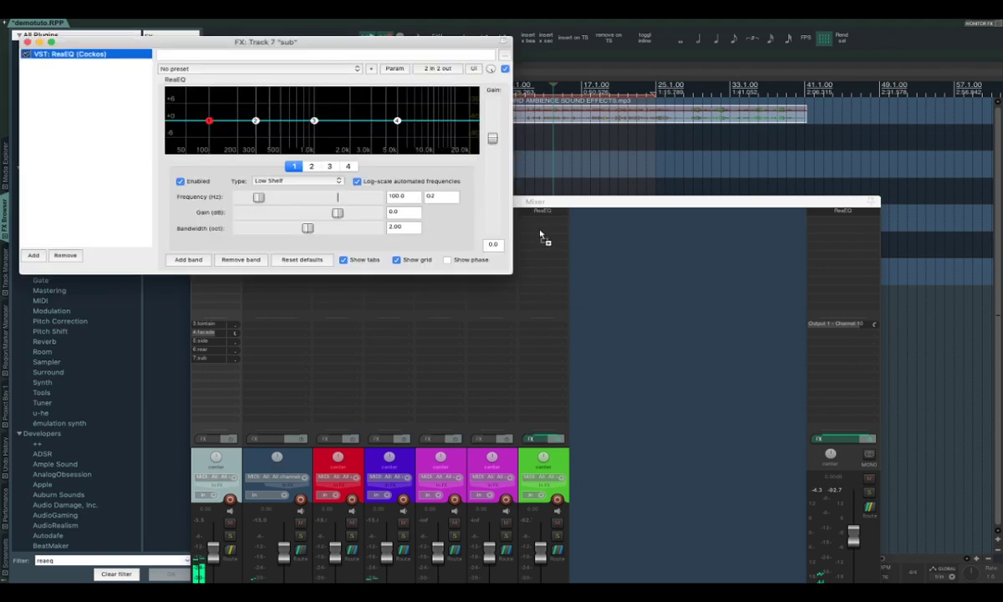
pyautogui.moveTo(397, 120); pyautogui.dragTo(251, 180)
pyautogui.moveTo(256, 120); pyautogui.dragTo(255, 98)
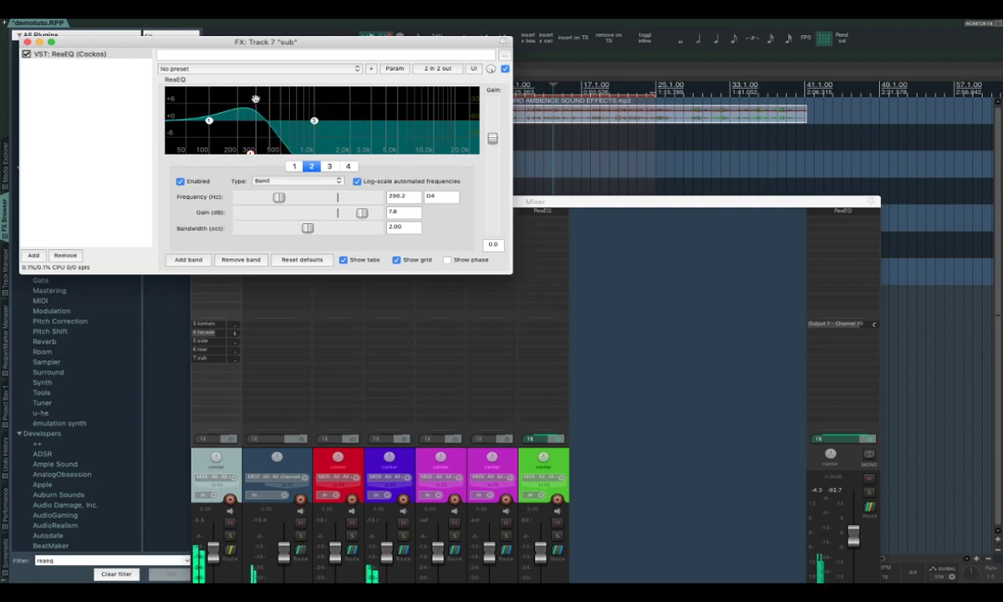
pyautogui.click(27, 41)
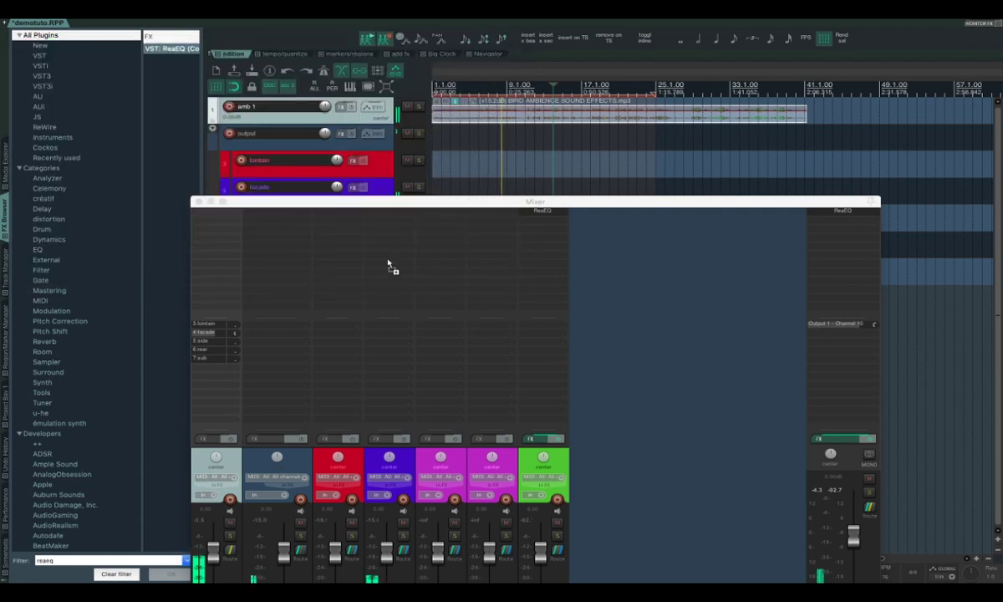
# Insert ReaEQ on the side track with its low shelf cut to -inf at 1127.3 Hz, and copy the effect to rear.
pyautogui.moveTo(430, 249); pyautogui.dragTo(430, 248)
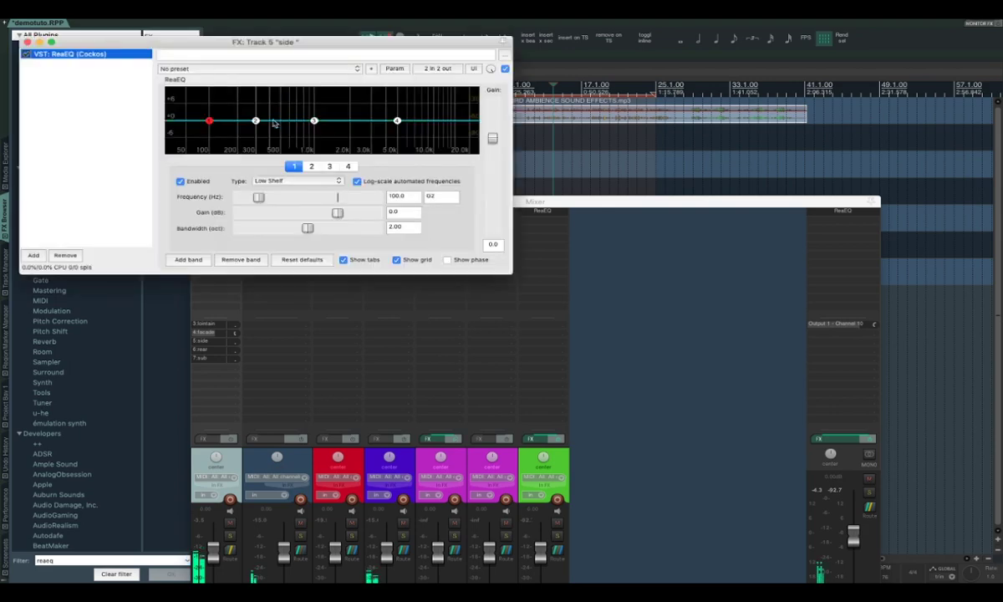
pyautogui.moveTo(209, 121); pyautogui.dragTo(322, 179)
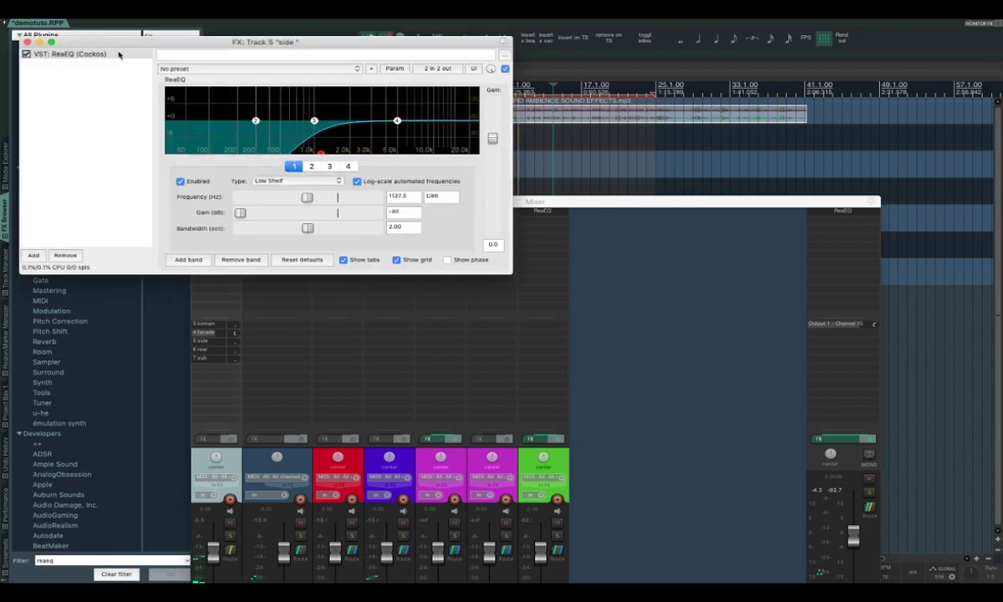
pyautogui.click(50, 56)
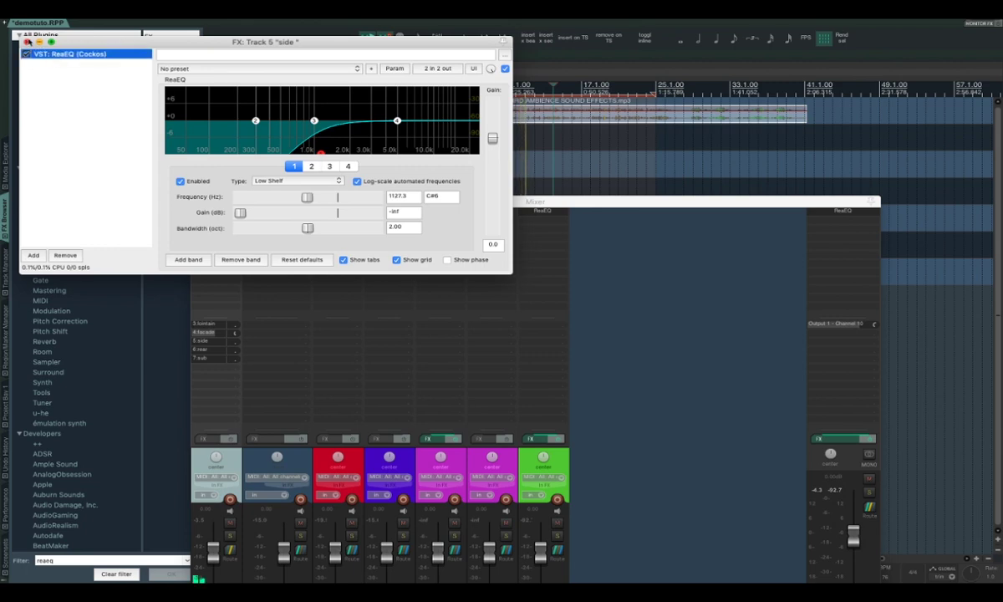
pyautogui.click(27, 41)
pyautogui.moveTo(444, 212); pyautogui.dragTo(493, 216)
pyautogui.moveTo(403, 206); pyautogui.dragTo(462, 111)
# Shift amb 1's send from facade to side, and slightly boost band 3 of the side track's ReaEQ at 3129.2 Hz.
pyautogui.moveTo(295, 239)
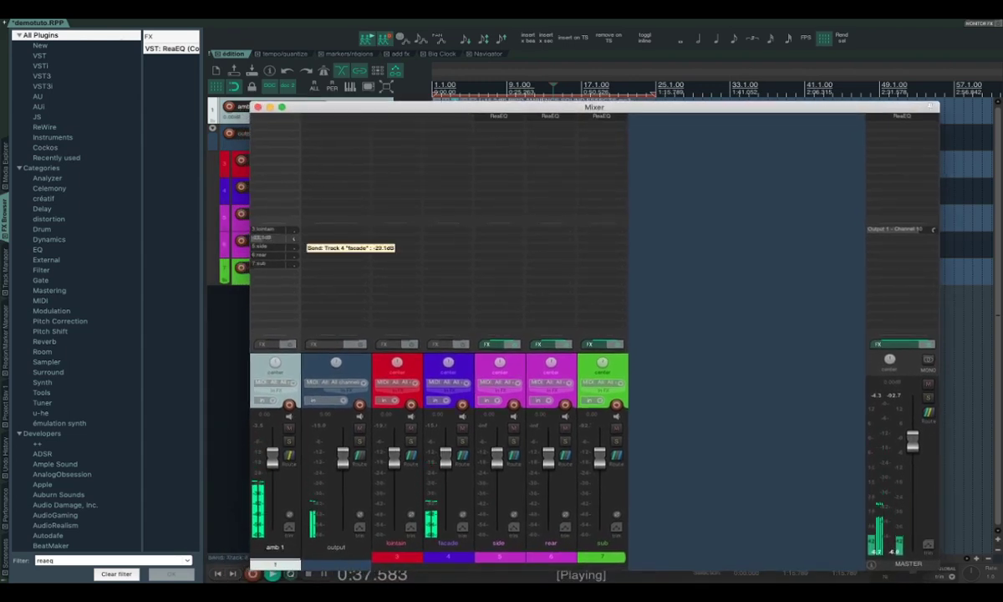
pyautogui.moveTo(297, 249); pyautogui.dragTo(297, 227)
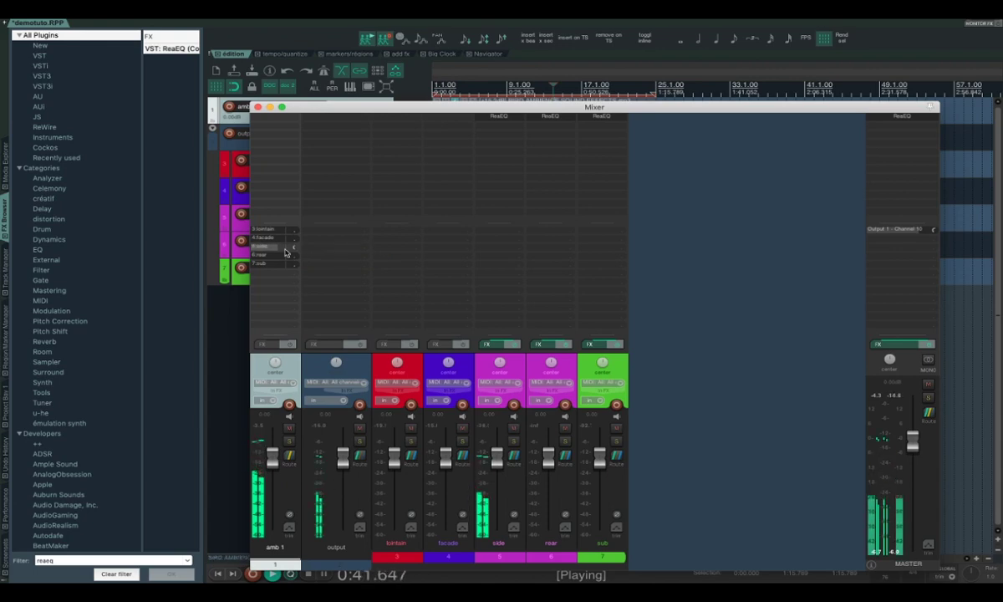
pyautogui.click(497, 116)
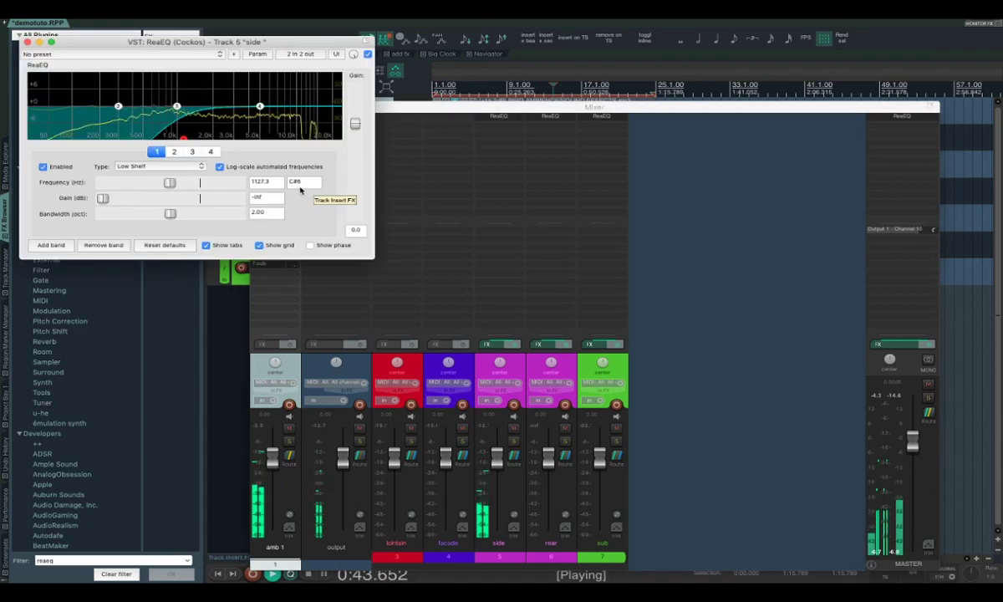
pyautogui.moveTo(178, 107); pyautogui.dragTo(235, 98)
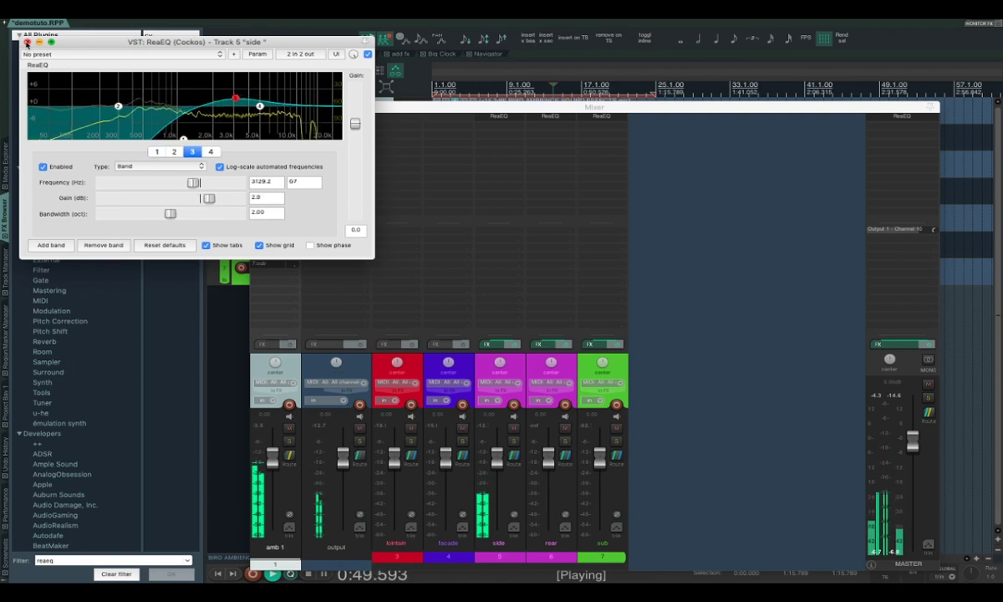
pyautogui.click(28, 42)
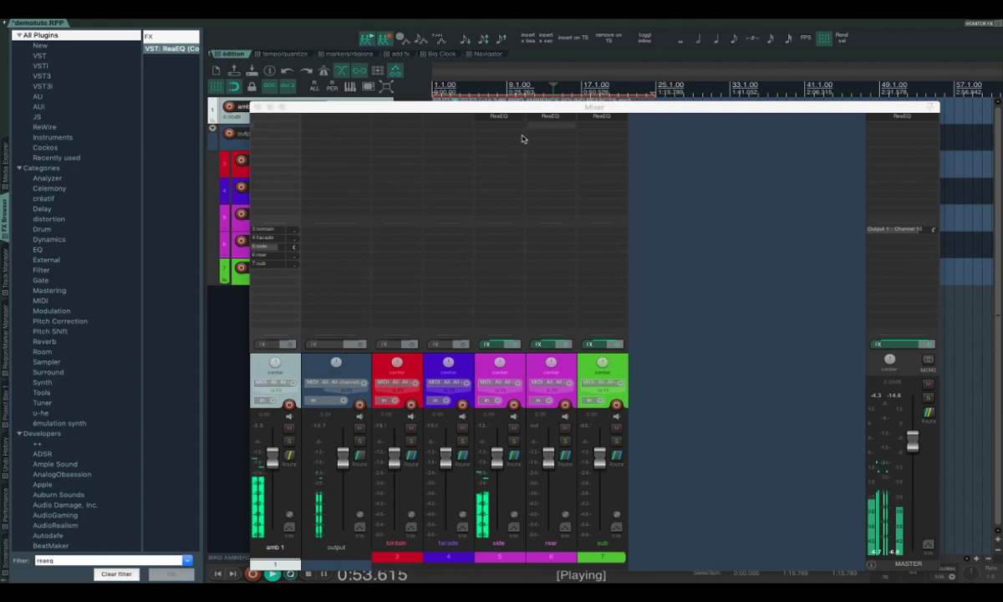
# Turn down amb 1's send to side, raise its sends to lointain, facade and sub, and close the mixer.
pyautogui.moveTo(293, 248); pyautogui.dragTo(295, 215)
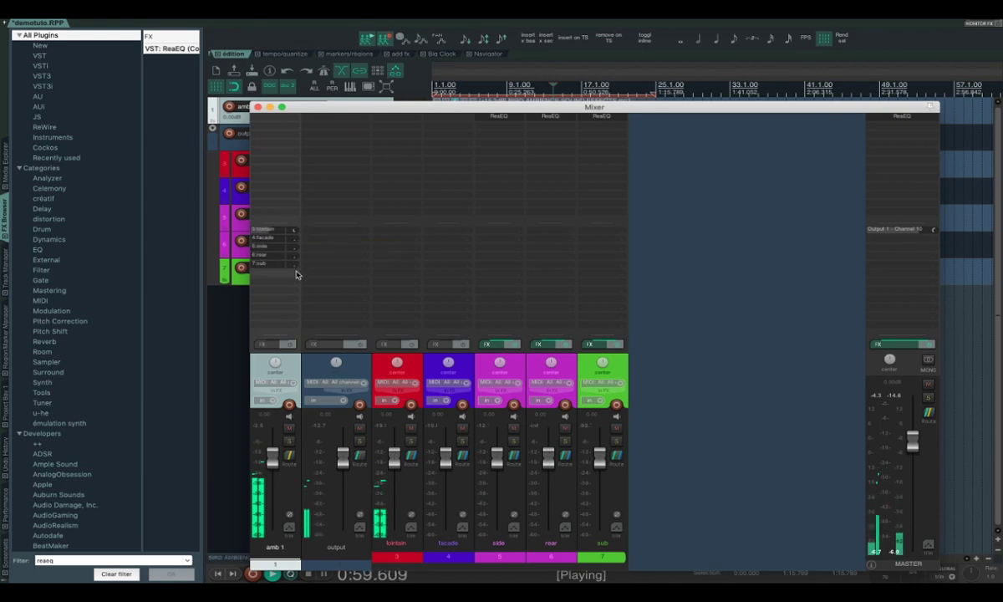
pyautogui.moveTo(294, 265); pyautogui.dragTo(282, 238)
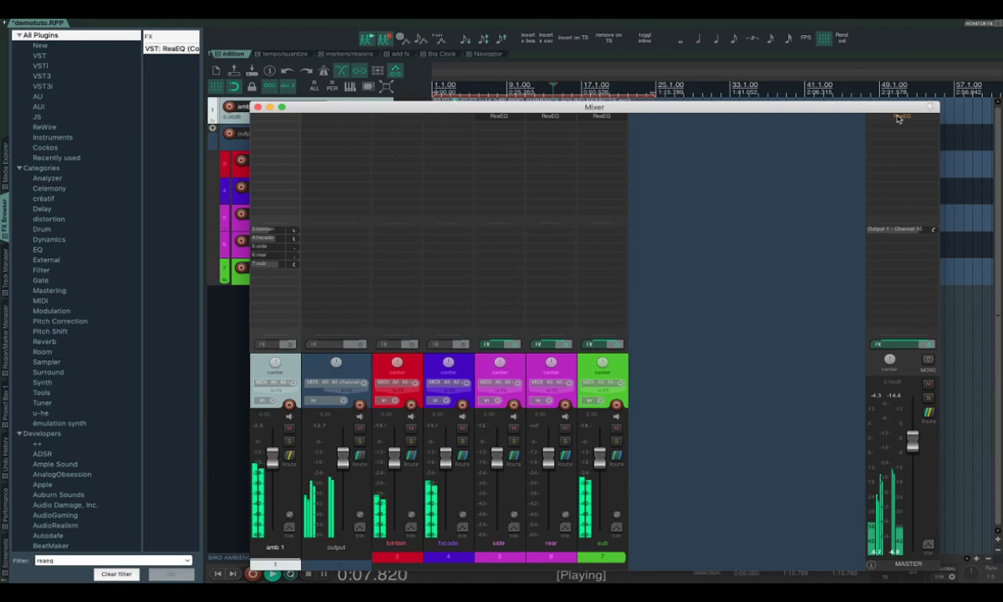
pyautogui.click(259, 108)
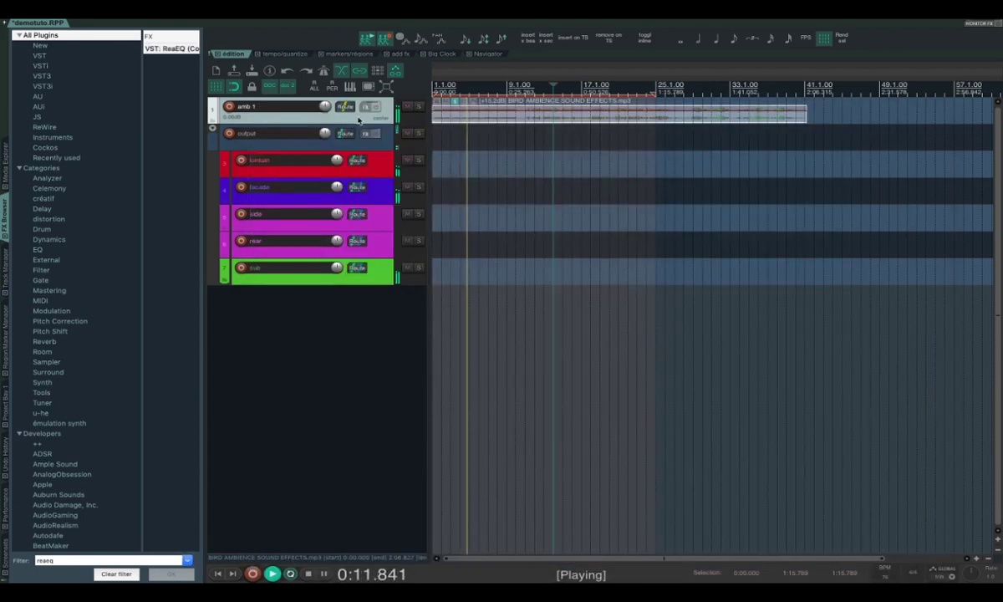
# Duplicate the amb 1 track and replace the copy's bird ambience item with the Jungle and Rainforest Sound Effects file.
pyautogui.rightClick(359, 119)
pyautogui.click(360, 181)
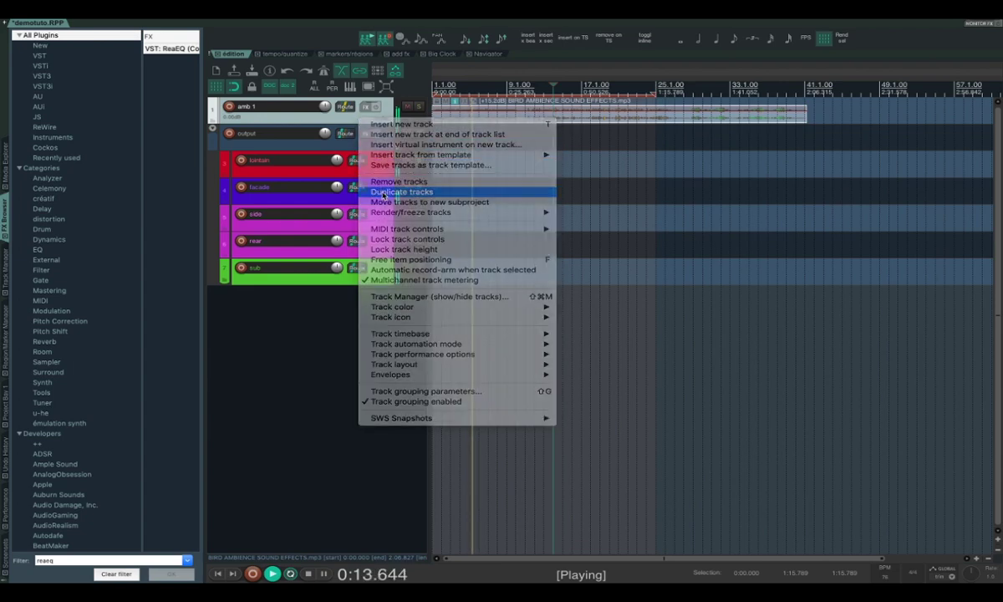
pyautogui.click(476, 144)
pyautogui.press('Delete')
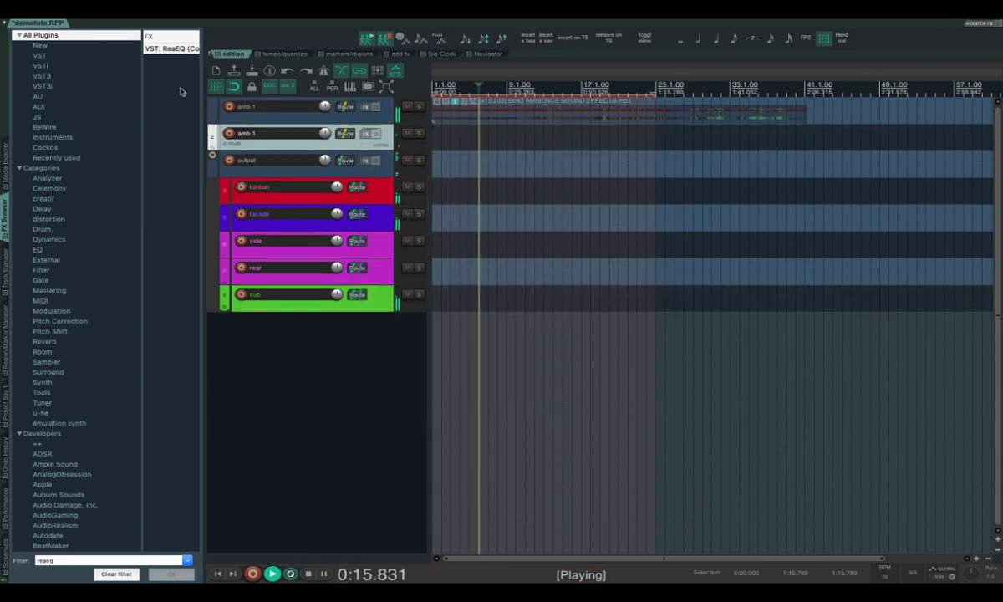
pyautogui.click(5, 152)
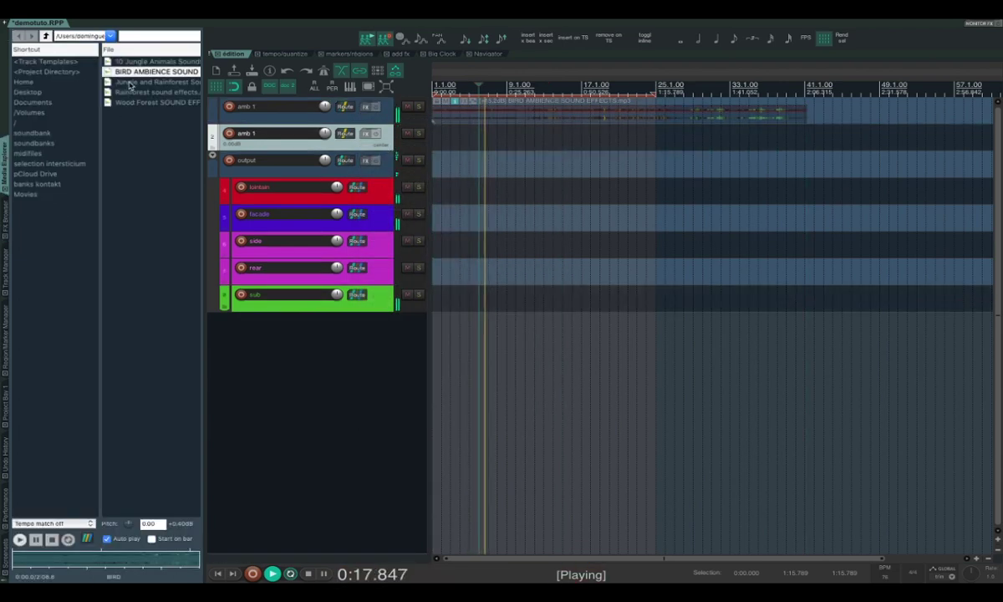
pyautogui.moveTo(143, 87); pyautogui.dragTo(505, 142)
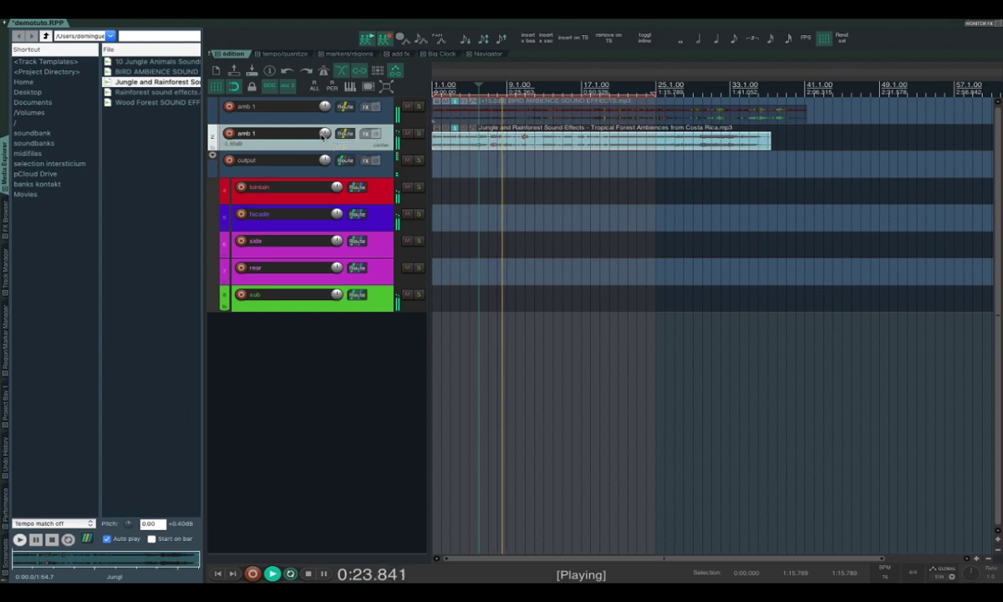
# Turn down the duplicated amb 1 track's send to lointain in the mixer and adjust its sends to facade and rear.
pyautogui.press('super+m')
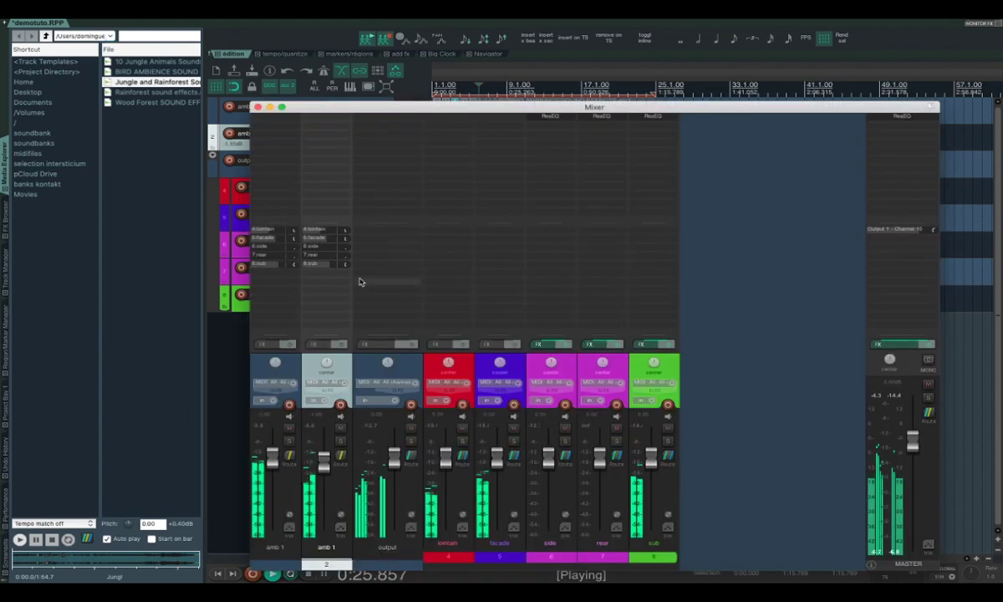
pyautogui.moveTo(342, 231); pyautogui.dragTo(342, 280)
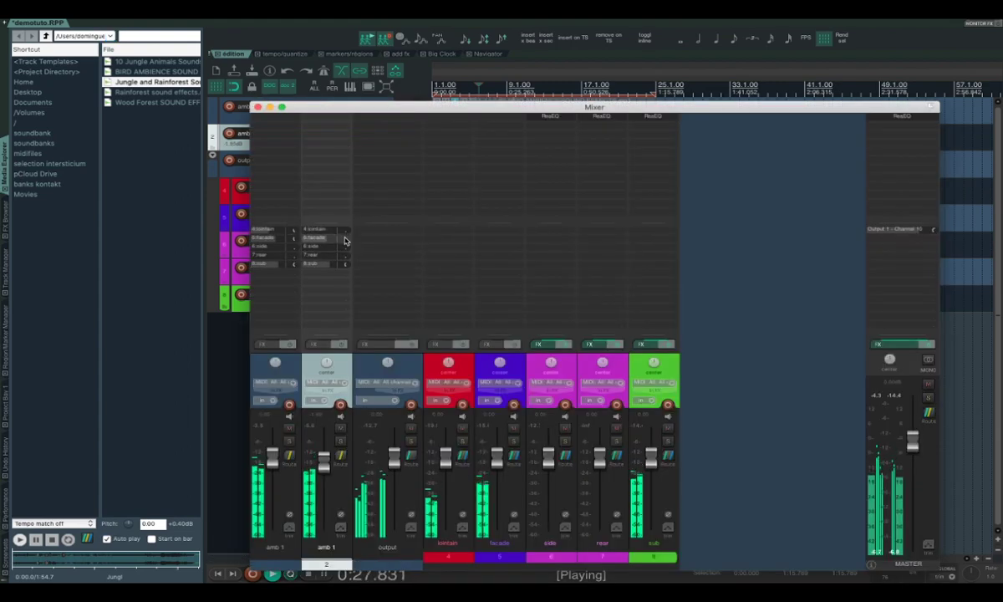
pyautogui.moveTo(343, 238); pyautogui.dragTo(345, 211)
pyautogui.moveTo(338, 255); pyautogui.dragTo(331, 255)
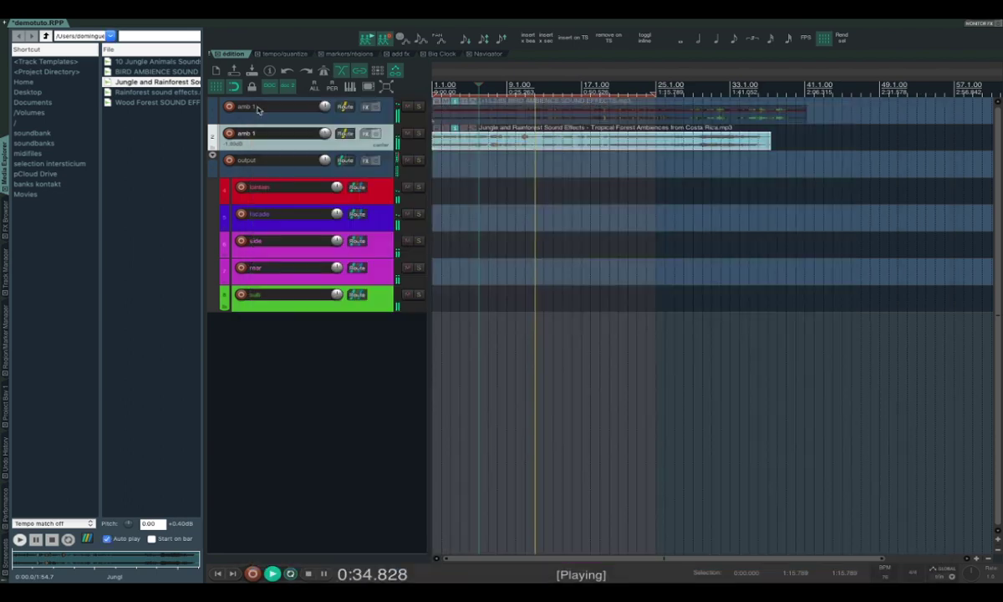
# Insert a new track below the two amb 1 tracks and name it surround.
pyautogui.click(258, 107)
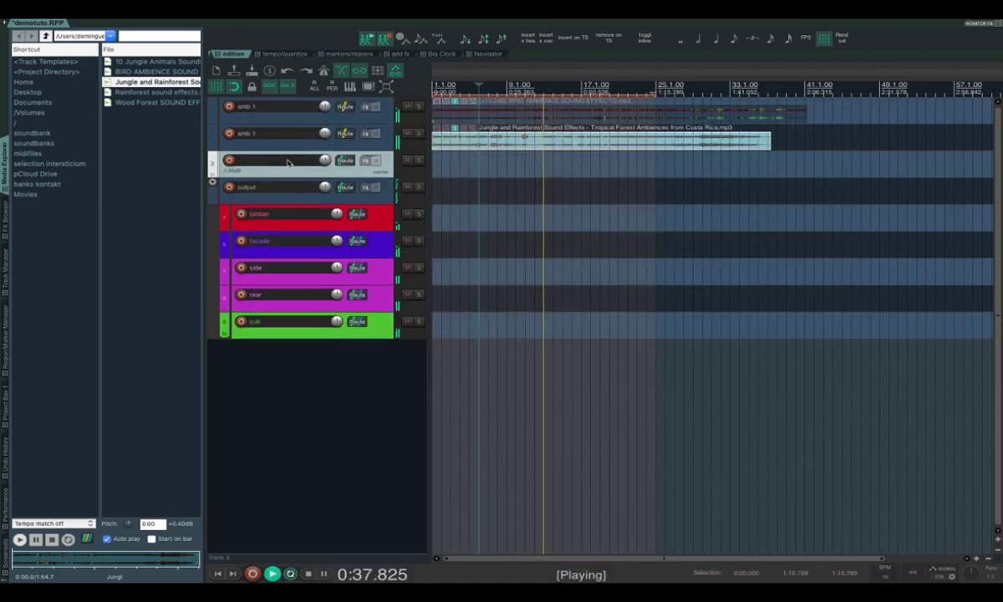
pyautogui.doubleClick(277, 160)
pyautogui.write('sur')
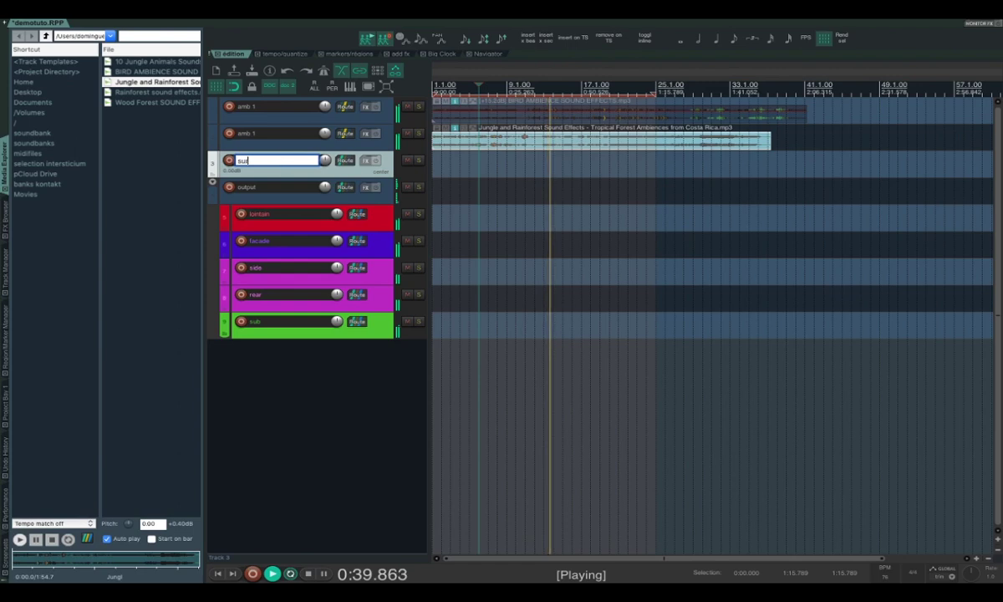
pyautogui.write('round')
pyautogui.press('Return')
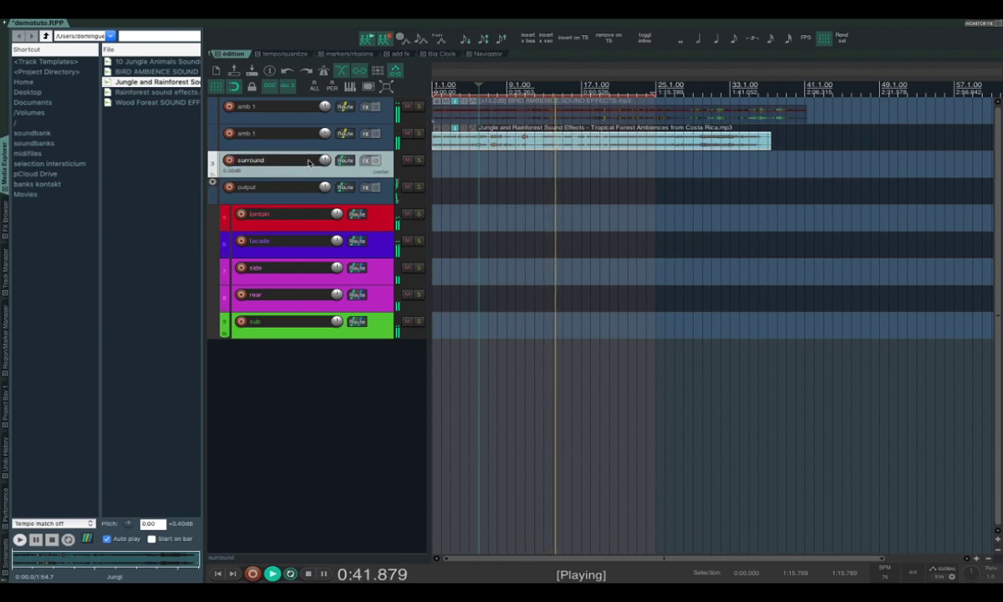
# Set the surround track to 10 track channels in its routing and close the routing window.
pyautogui.click(347, 162)
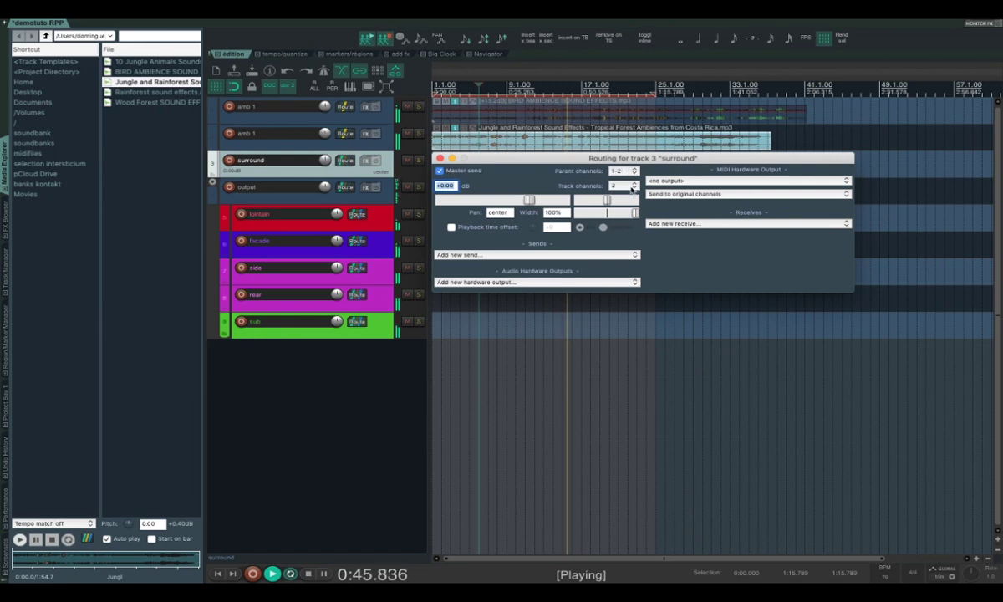
pyautogui.click(633, 189)
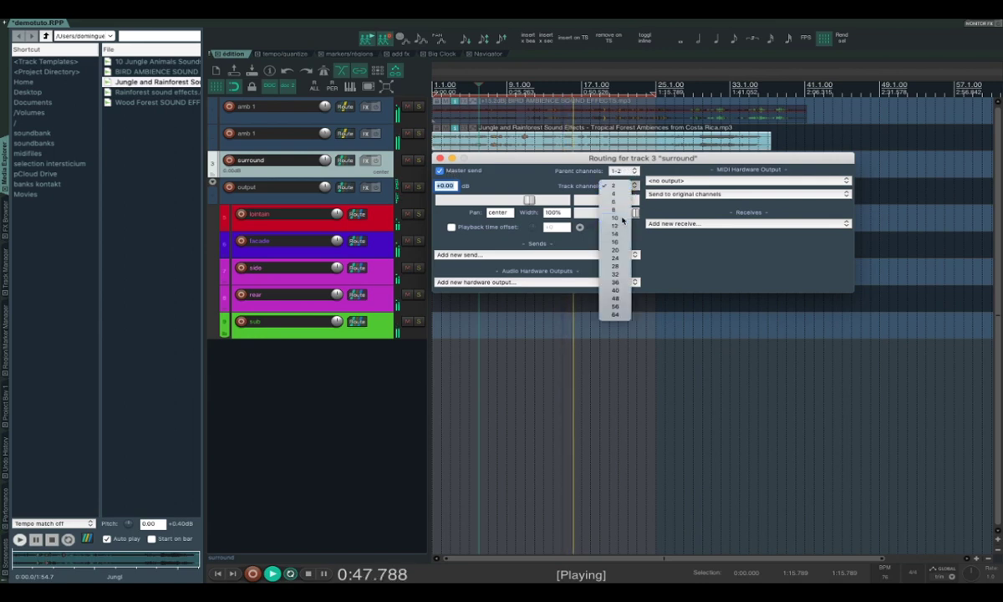
pyautogui.click(622, 197)
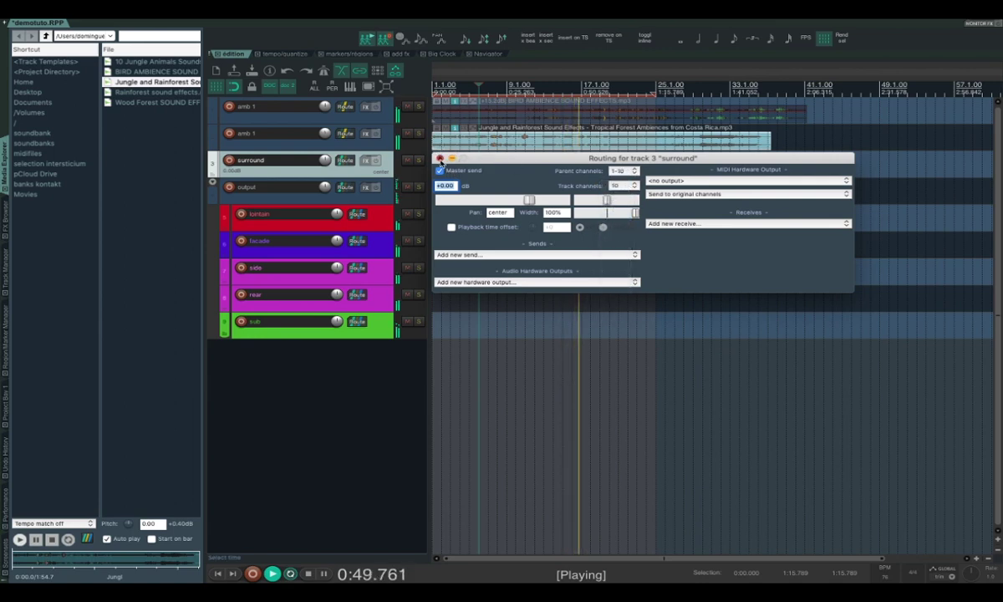
pyautogui.click(345, 160)
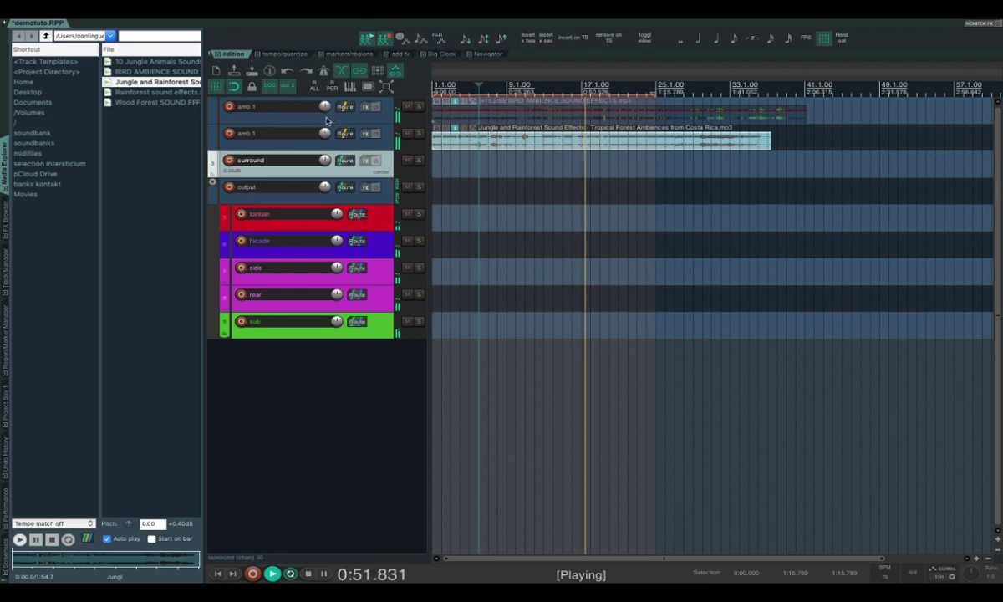
# Place Rainforest sound effects.mp3 at the start of the surround track and raise the item's volume to +7.49 dB.
pyautogui.moveTo(129, 92); pyautogui.dragTo(435, 161)
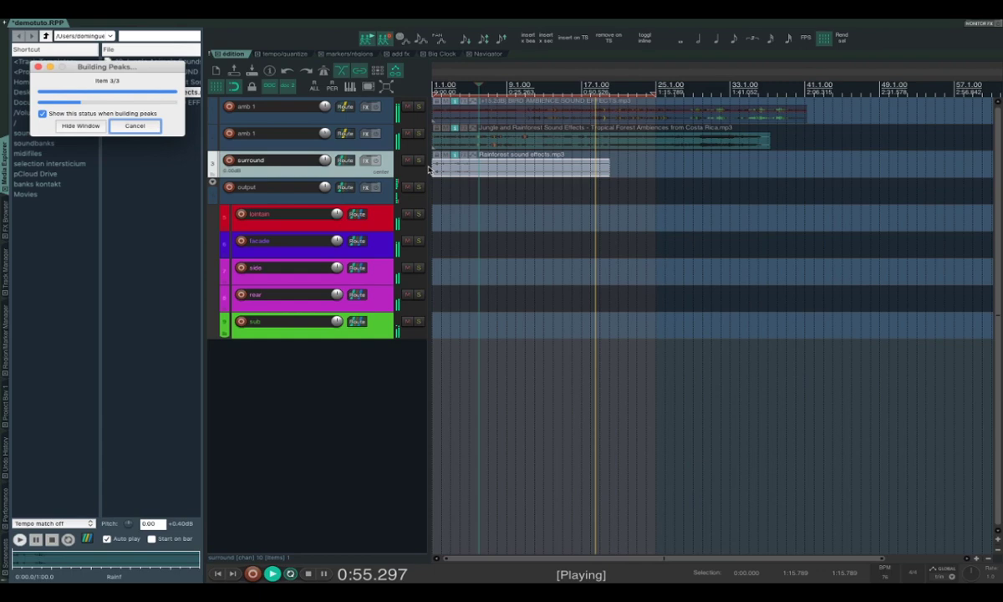
pyautogui.doubleClick(488, 168)
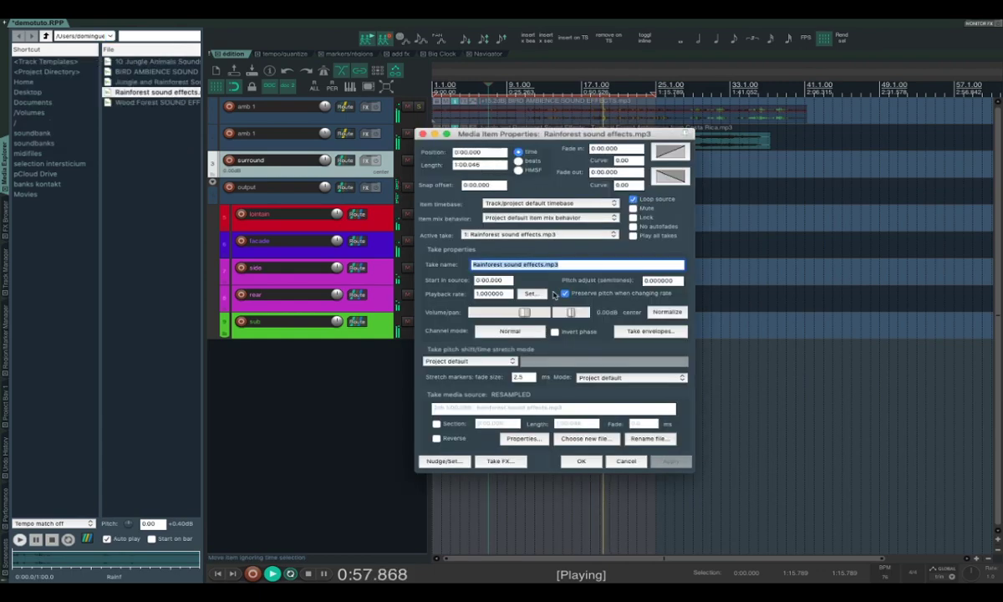
pyautogui.moveTo(524, 312); pyautogui.dragTo(527, 314)
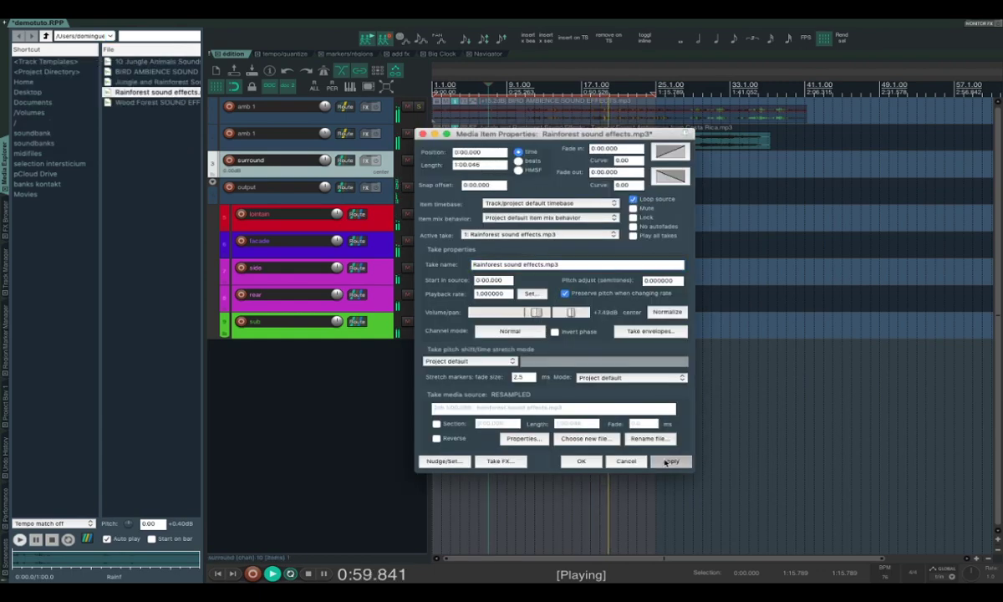
pyautogui.click(581, 460)
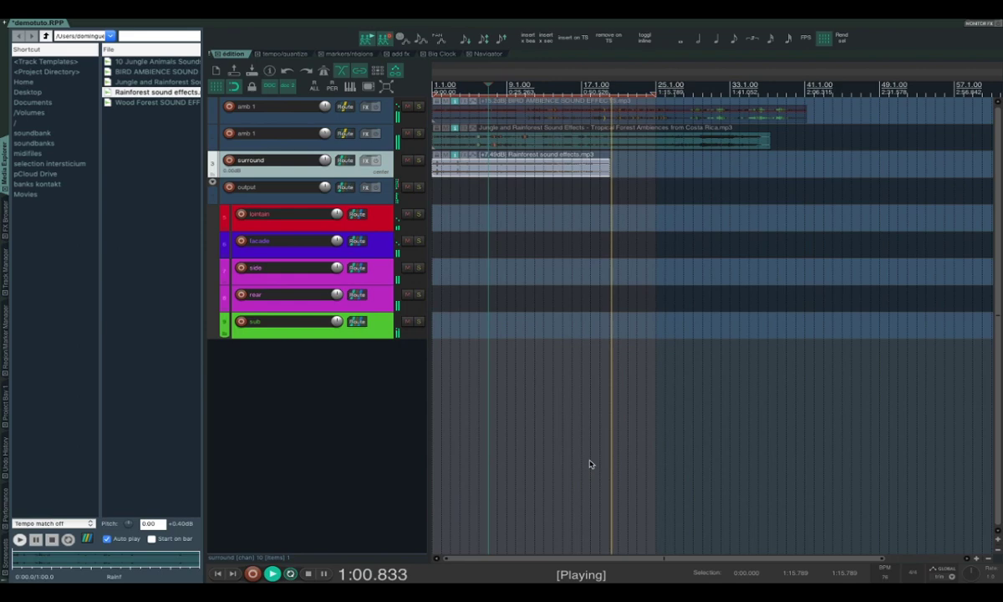
# Find ReaSurround in the plug-in list, add it to the surround track and load its 8 POINT preset.
pyautogui.click(9, 199)
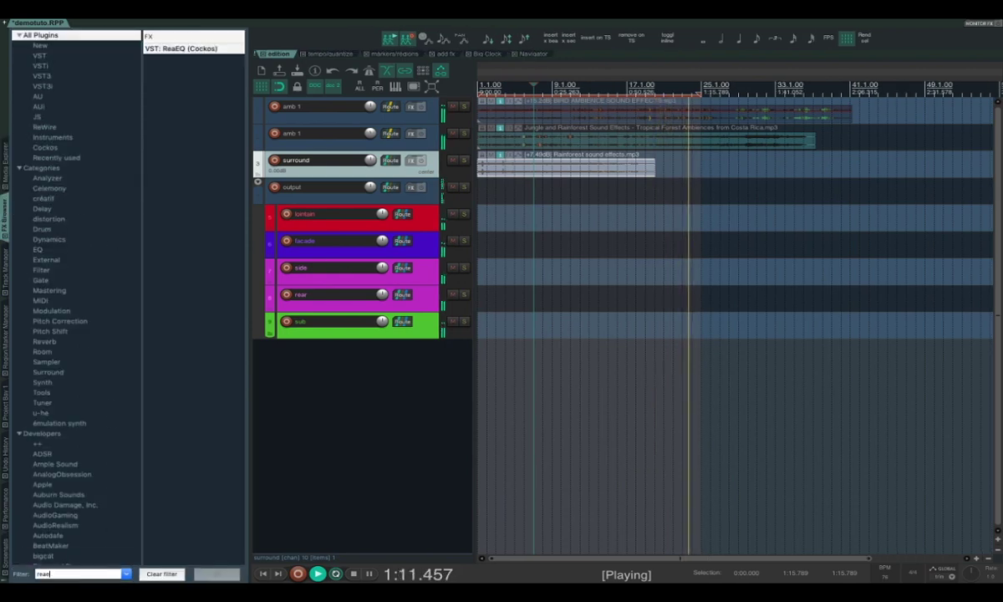
pyautogui.press('BackSpace')
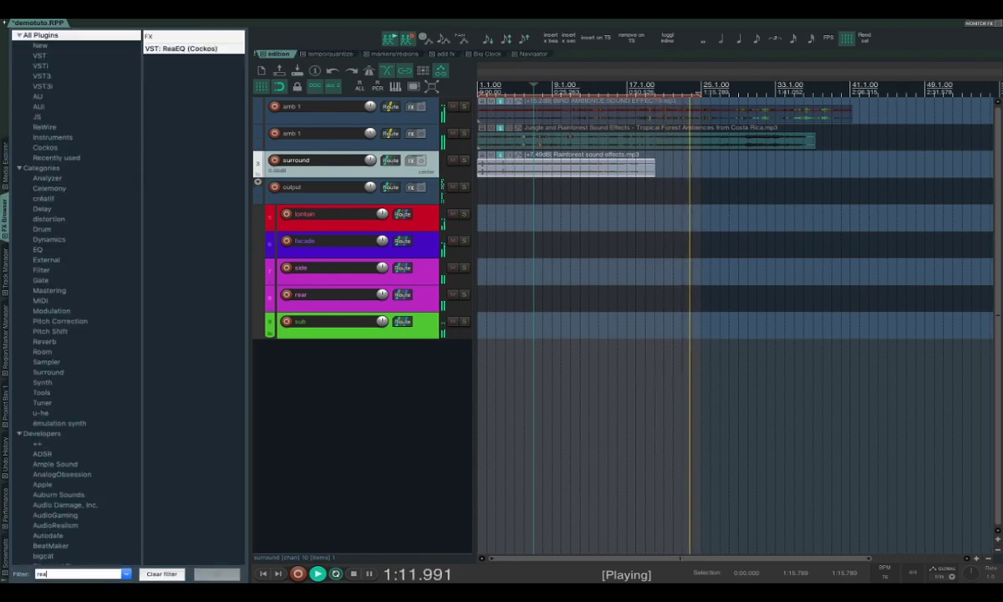
pyautogui.write('surrou')
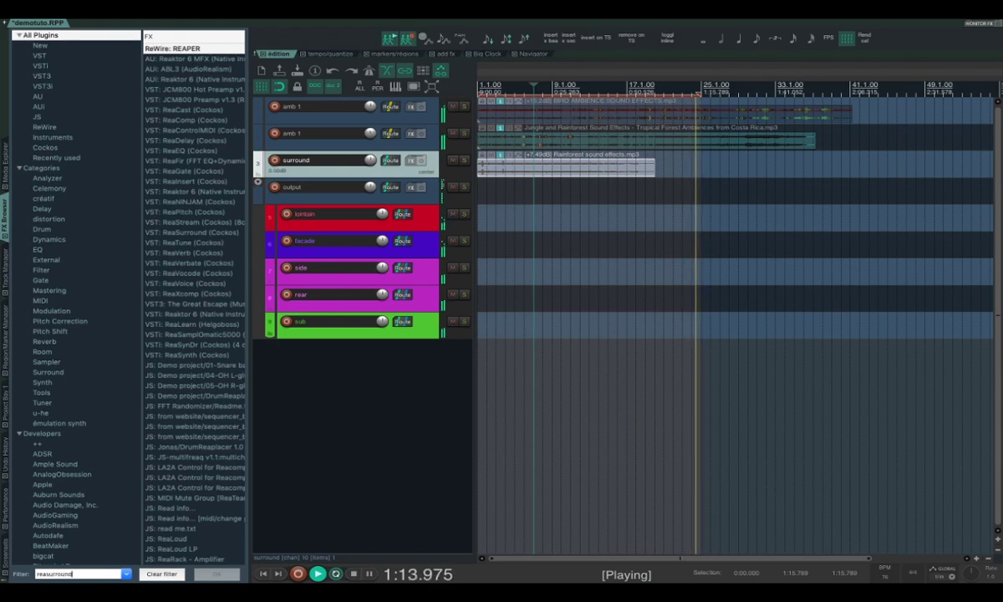
pyautogui.write('nd')
pyautogui.moveTo(179, 47); pyautogui.dragTo(353, 167)
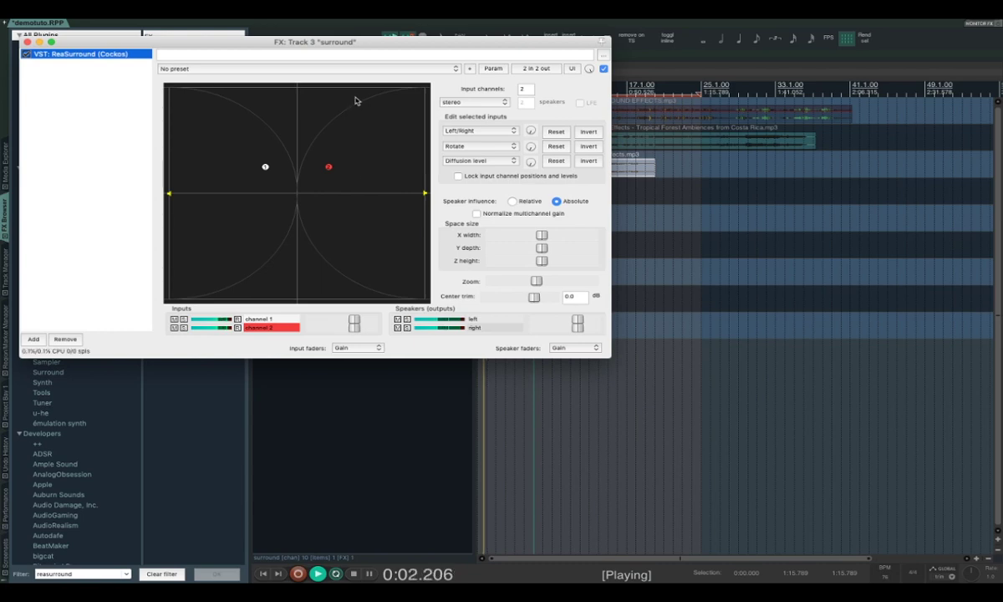
pyautogui.click(349, 69)
pyautogui.click(348, 85)
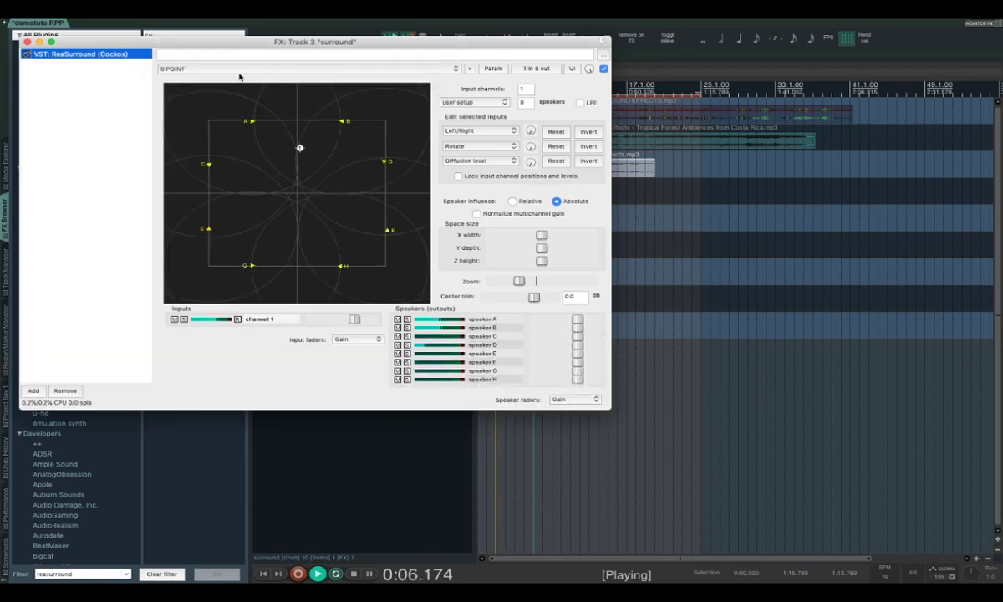
# Set the global automation override to Latch and move the ReaSurround window clear of the surround track.
pyautogui.click(937, 574)
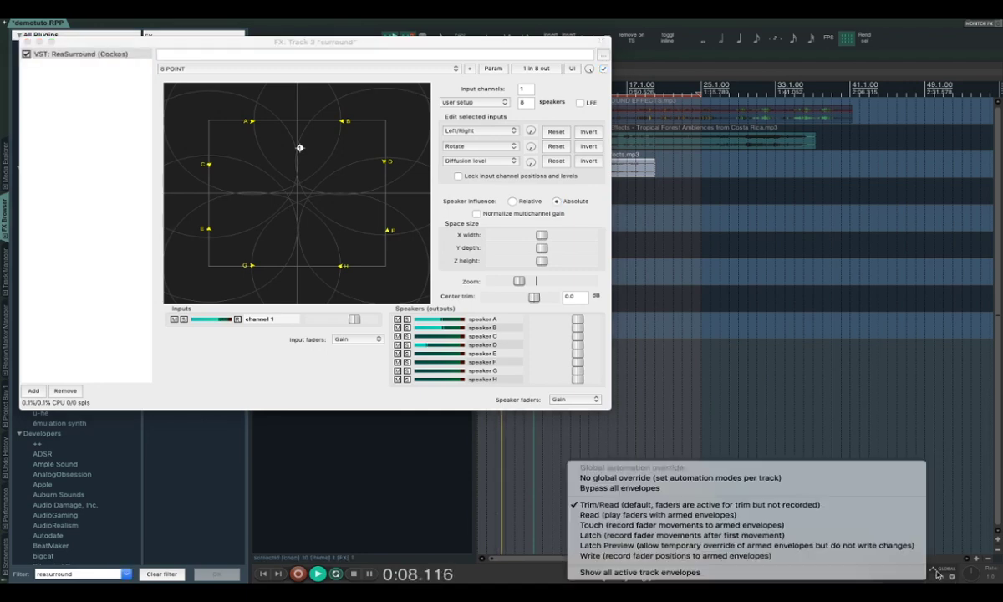
pyautogui.click(864, 536)
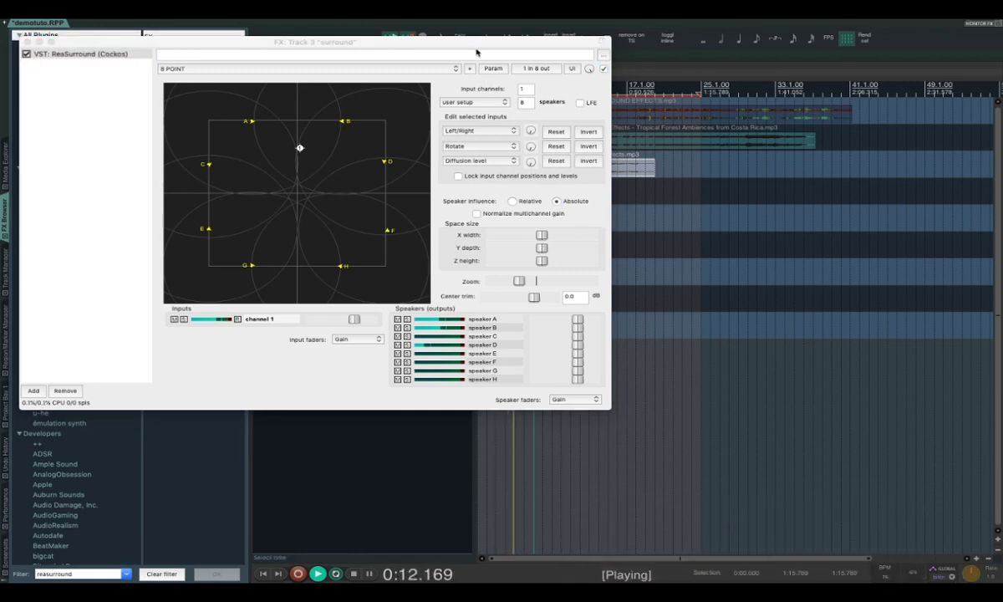
pyautogui.moveTo(477, 52); pyautogui.dragTo(583, 250)
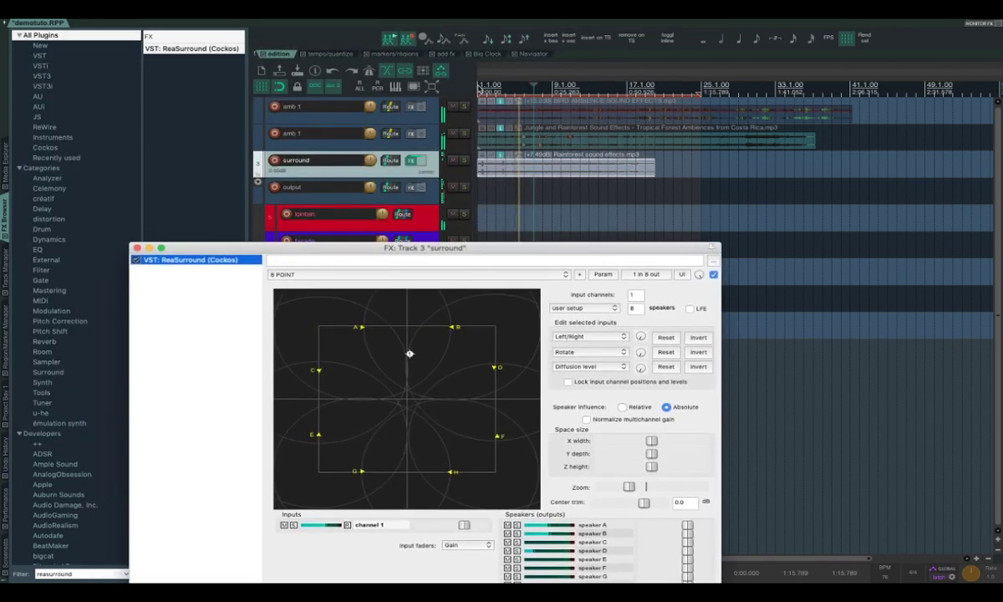
# Record automation of the ReaSurround input circling freely among the eight speakers from the project start for about 20 seconds.
pyautogui.click(478, 90)
pyautogui.moveTo(410, 360); pyautogui.dragTo(461, 441)
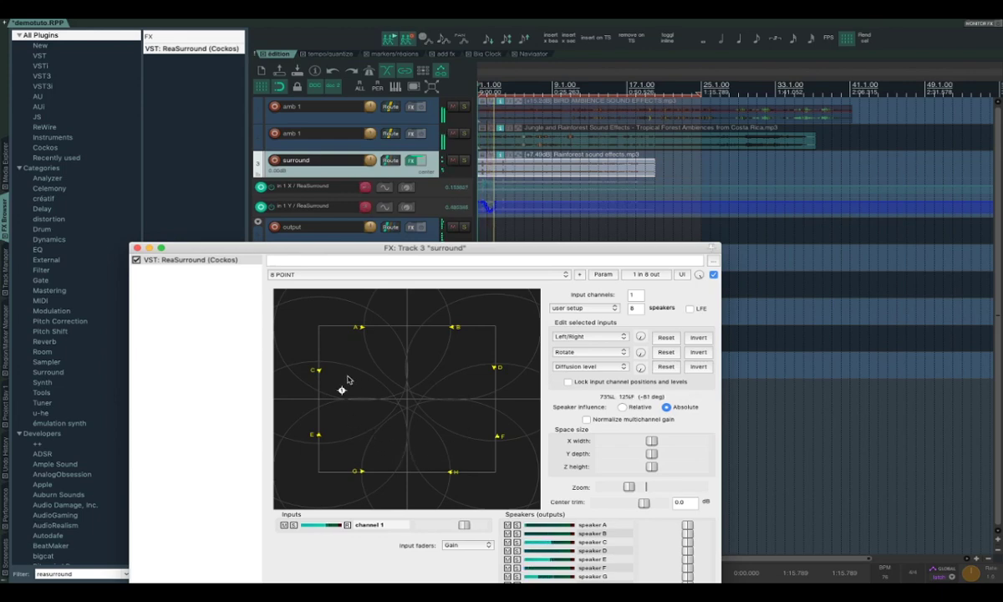
pyautogui.moveTo(349, 379); pyautogui.dragTo(434, 380)
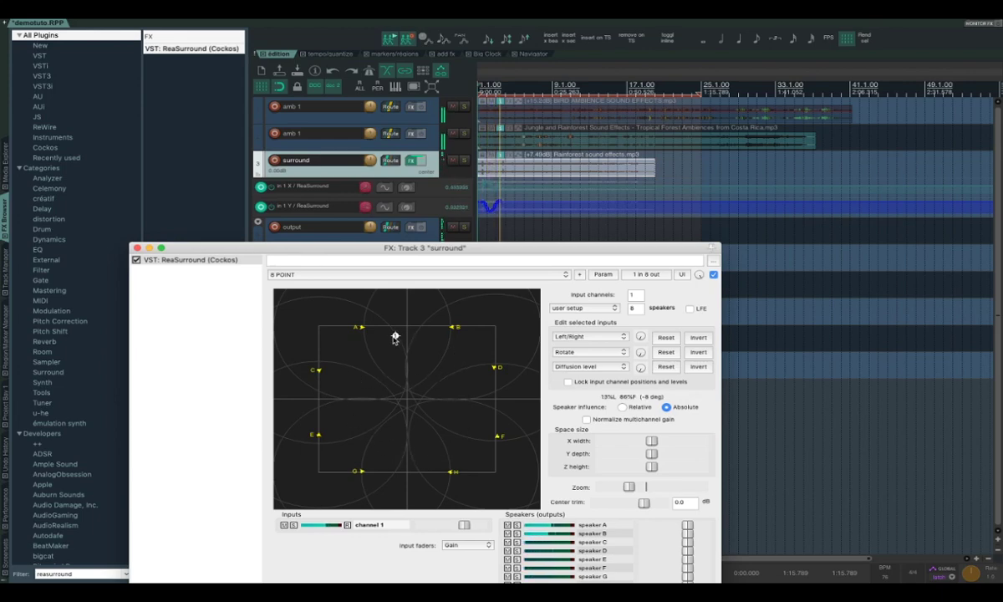
pyautogui.moveTo(376, 412); pyautogui.dragTo(468, 470)
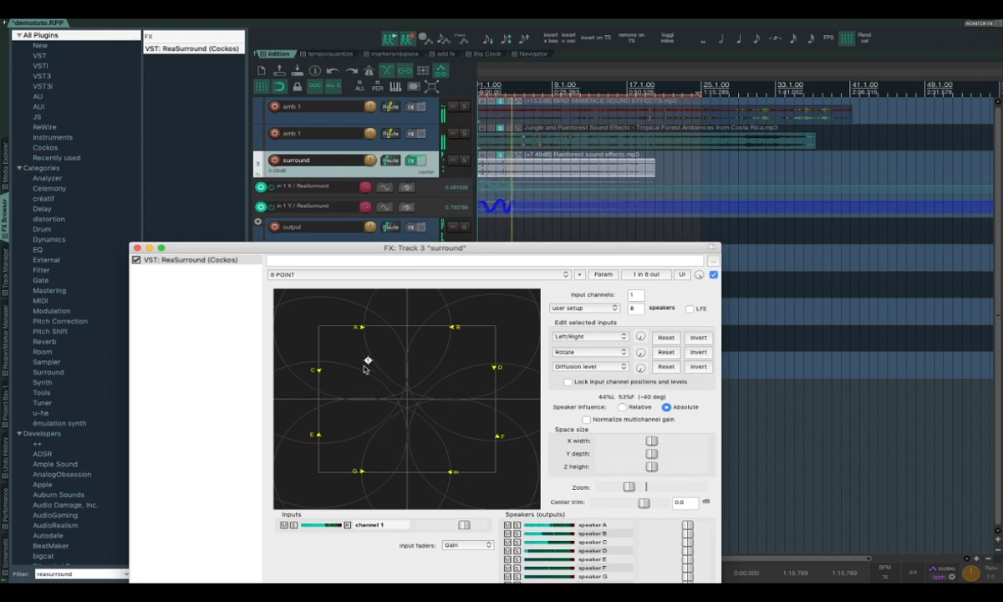
pyautogui.moveTo(361, 398); pyautogui.dragTo(424, 378)
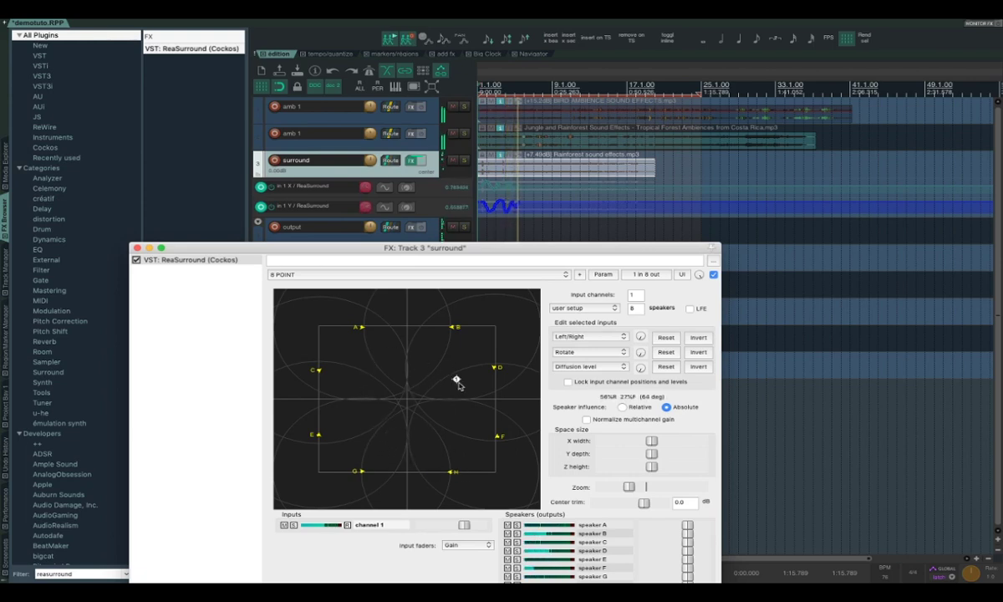
pyautogui.moveTo(435, 452); pyautogui.dragTo(375, 340)
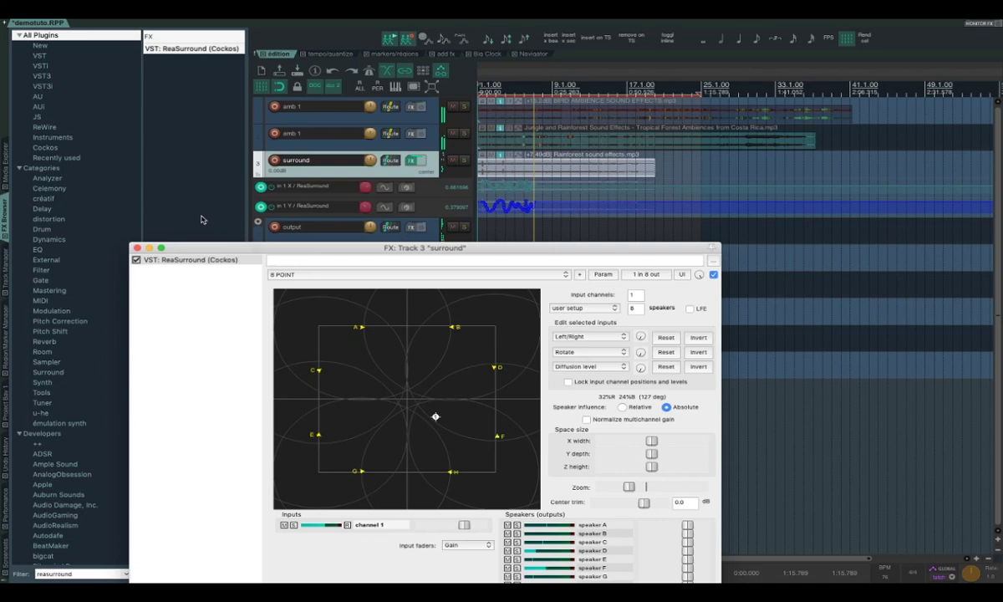
pyautogui.click(137, 247)
pyautogui.press('space')
# Play back the recorded panning while examining the source movement and speaker levels in the surround track's ReaSurround.
pyautogui.press('space')
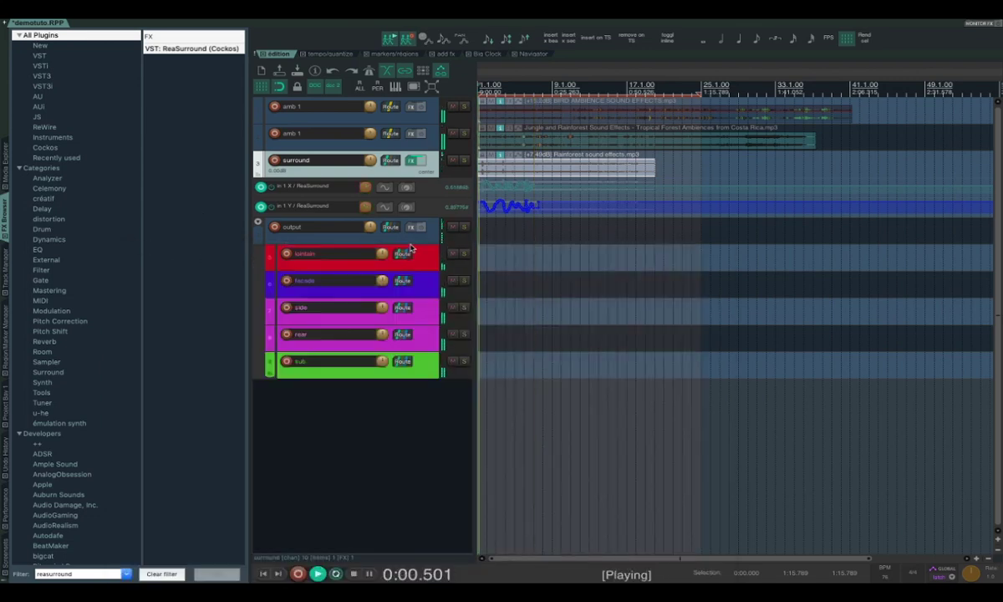
pyautogui.click(412, 160)
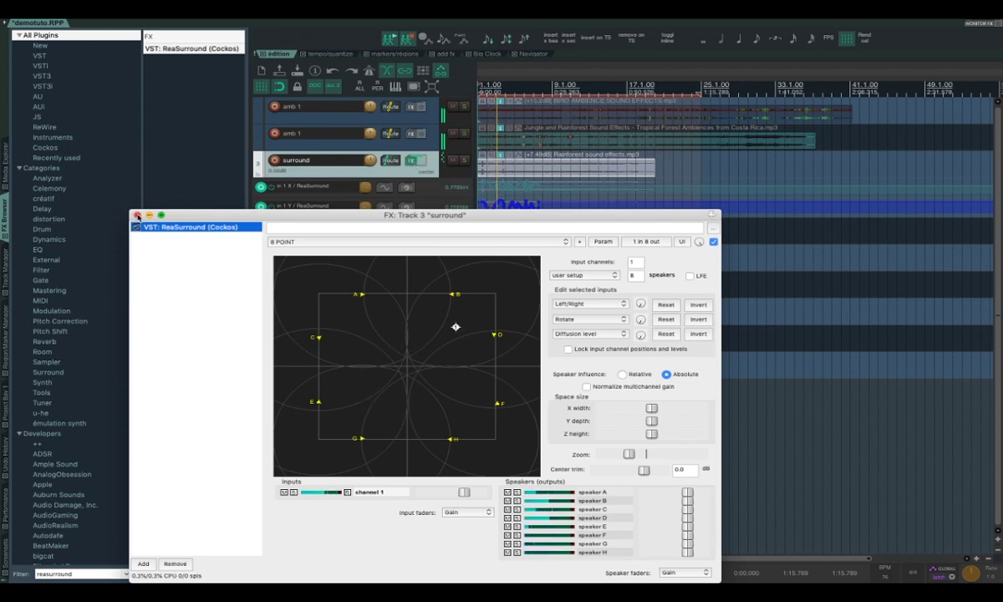
pyautogui.click(137, 215)
pyautogui.press('space')
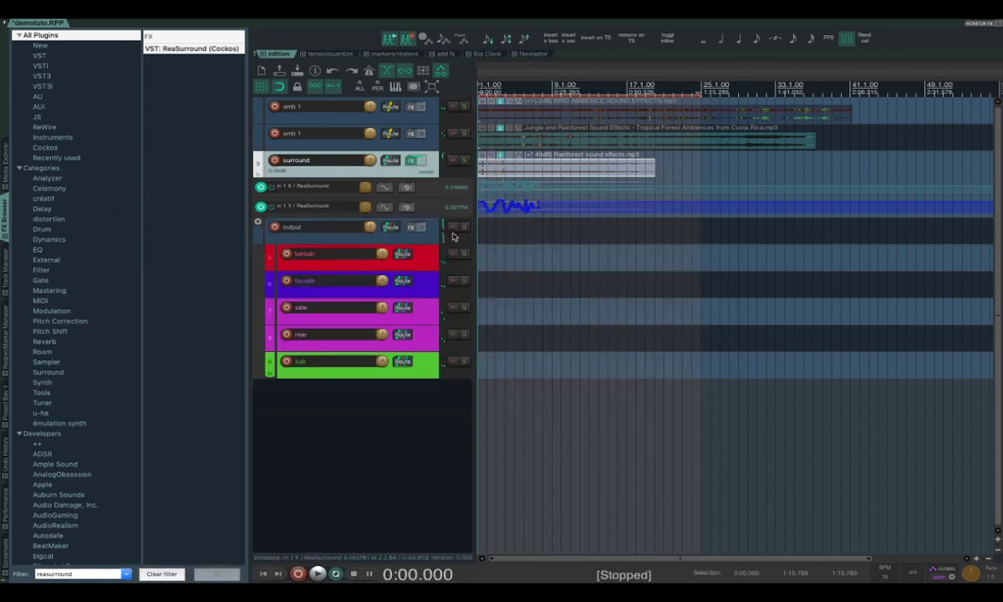
# Convert the first 22.105 seconds of the surround track's X envelope into an automation item and repeat it for four consecutive items.
pyautogui.moveTo(422, 196); pyautogui.dragTo(428, 304)
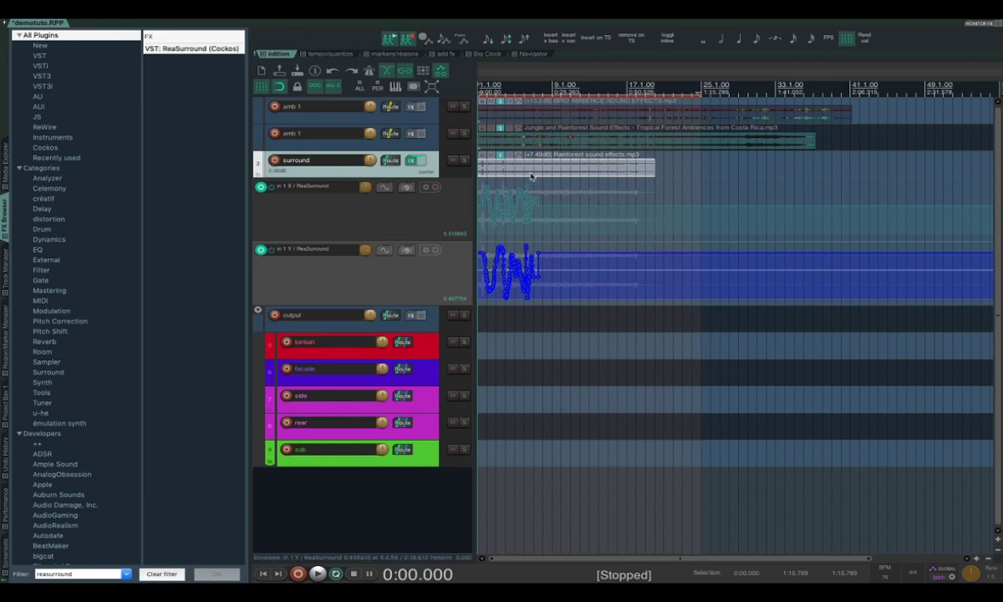
pyautogui.moveTo(533, 94)
pyautogui.mouseDown()
pyautogui.moveTo(436, 94)
pyautogui.moveTo(544, 95)
pyautogui.mouseUp()
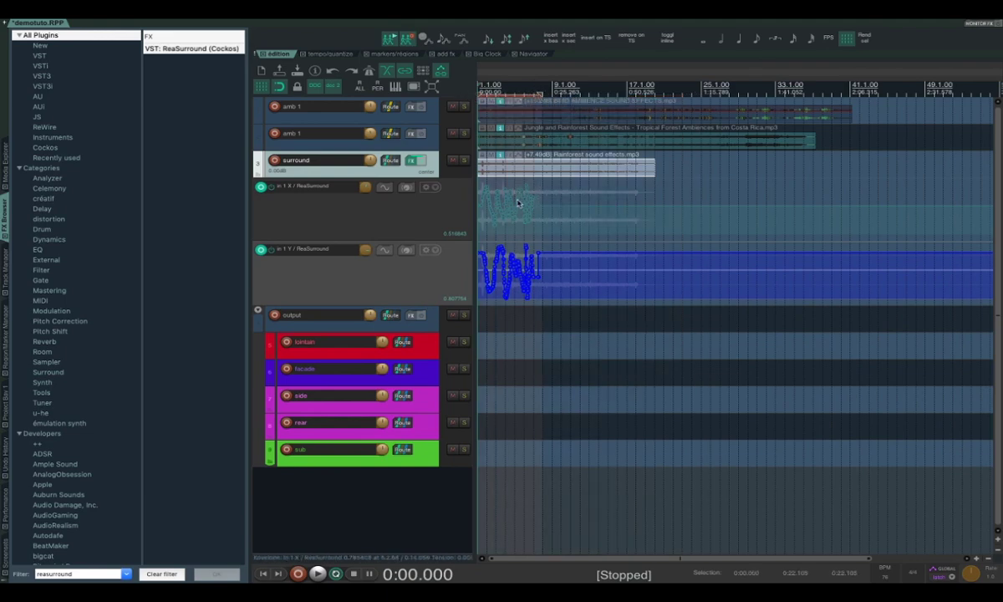
pyautogui.rightClick(502, 240)
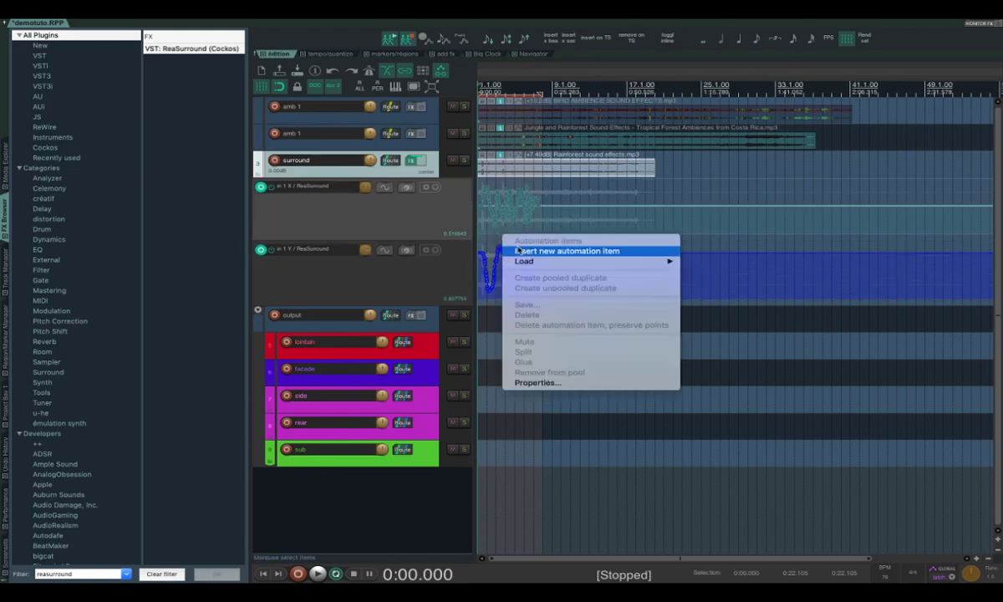
pyautogui.click(519, 251)
pyautogui.moveTo(514, 236); pyautogui.dragTo(704, 236)
# Insert a matching automation item on the surround track's Y envelope and copy it three times in a row.
pyautogui.rightClick(505, 301)
pyautogui.click(537, 320)
pyautogui.moveTo(527, 301); pyautogui.dragTo(593, 300)
pyautogui.moveTo(593, 301); pyautogui.dragTo(658, 302)
pyautogui.moveTo(646, 301); pyautogui.dragTo(710, 302)
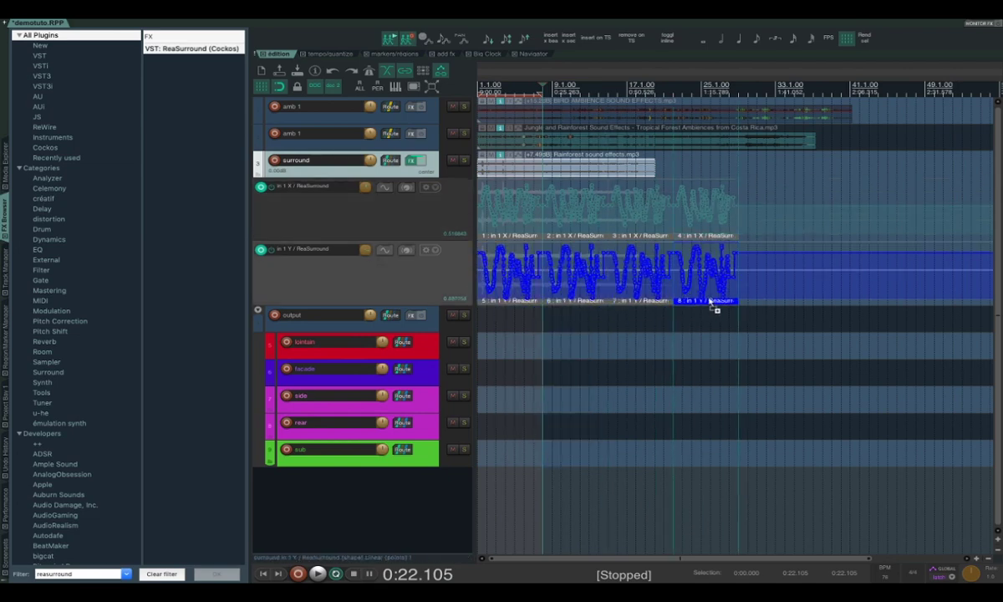
# Set the time selection to the first 1:00.000 of the project and set the master mix render to 10 channels.
pyautogui.moveTo(738, 93); pyautogui.dragTo(373, 110)
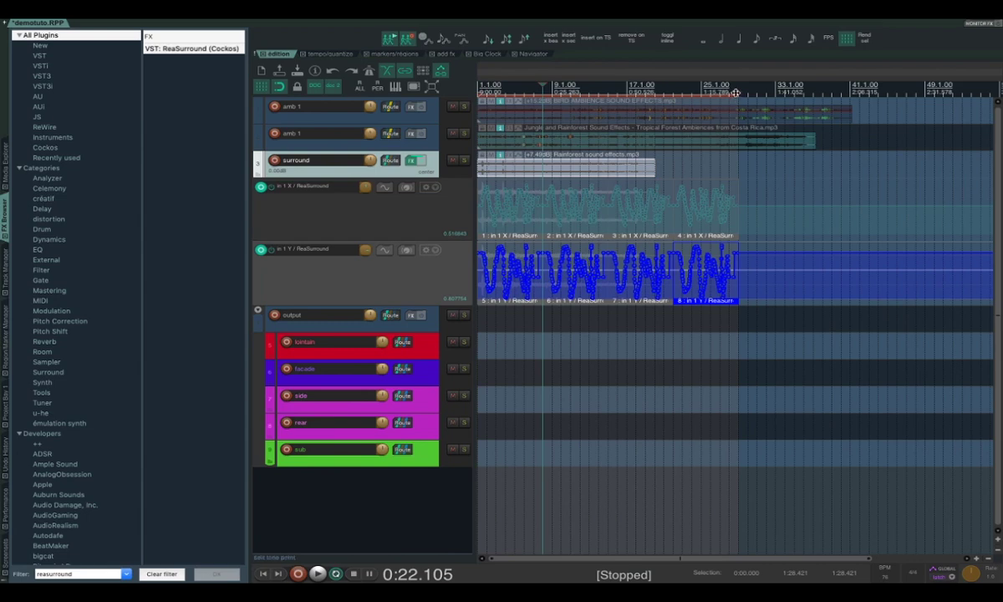
pyautogui.moveTo(735, 93); pyautogui.dragTo(654, 93)
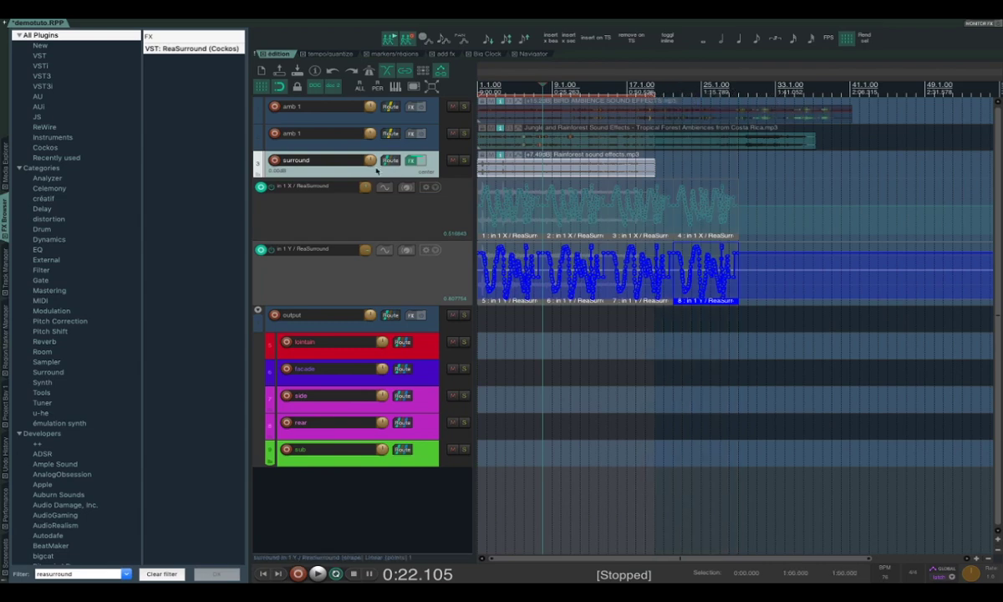
pyautogui.moveTo(136, 27)
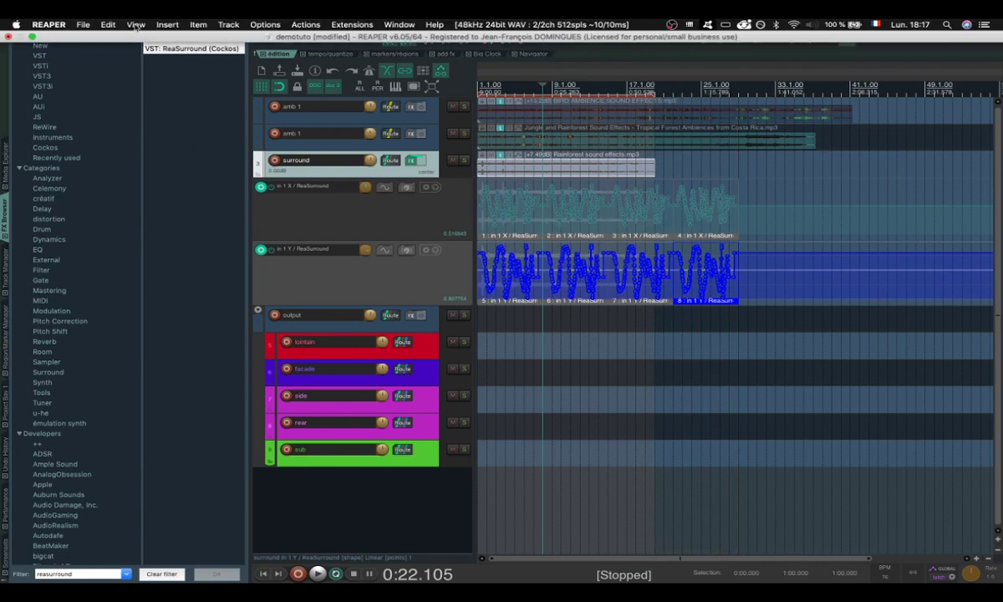
pyautogui.click(83, 24)
pyautogui.click(130, 187)
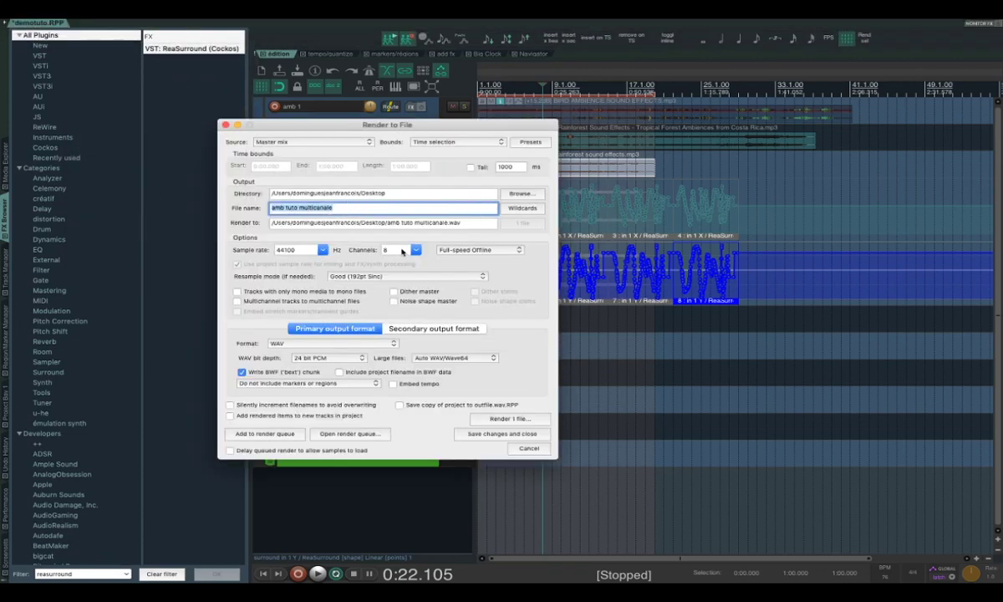
pyautogui.click(401, 251)
# Start the render, cancel it, and bypass the ReaEQ on the master track in the mixer.
pyautogui.click(510, 418)
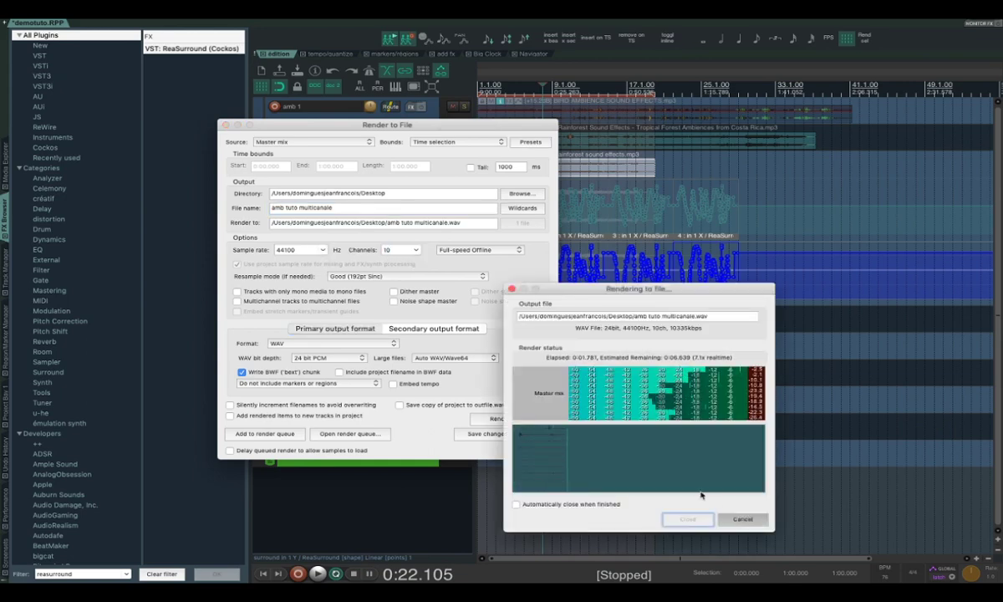
pyautogui.click(742, 520)
pyautogui.click(665, 321)
pyautogui.press('super+m')
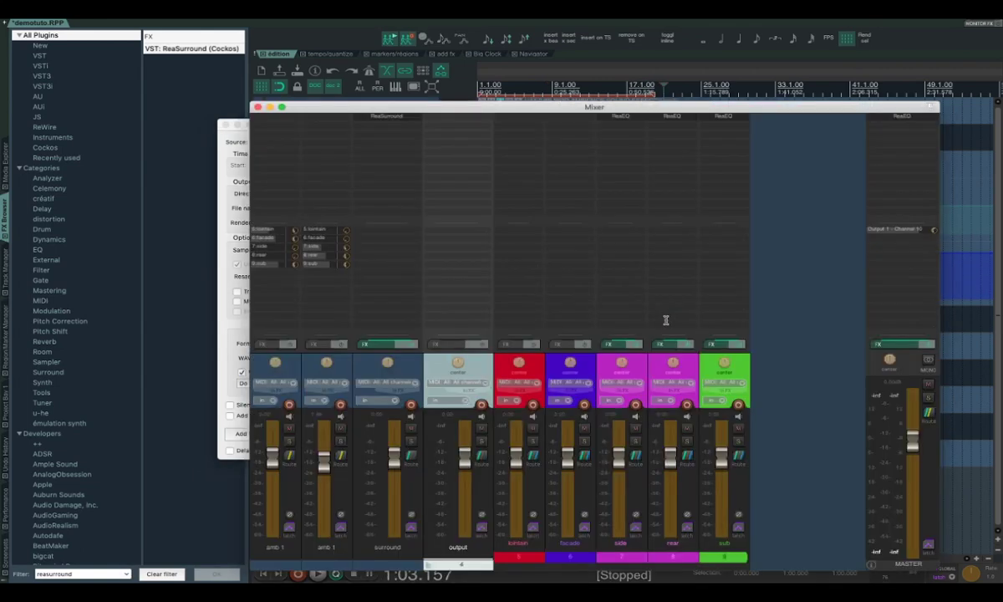
pyautogui.keyDown('shift'); pyautogui.click(898, 118); pyautogui.keyUp('shift')
pyautogui.click(257, 107)
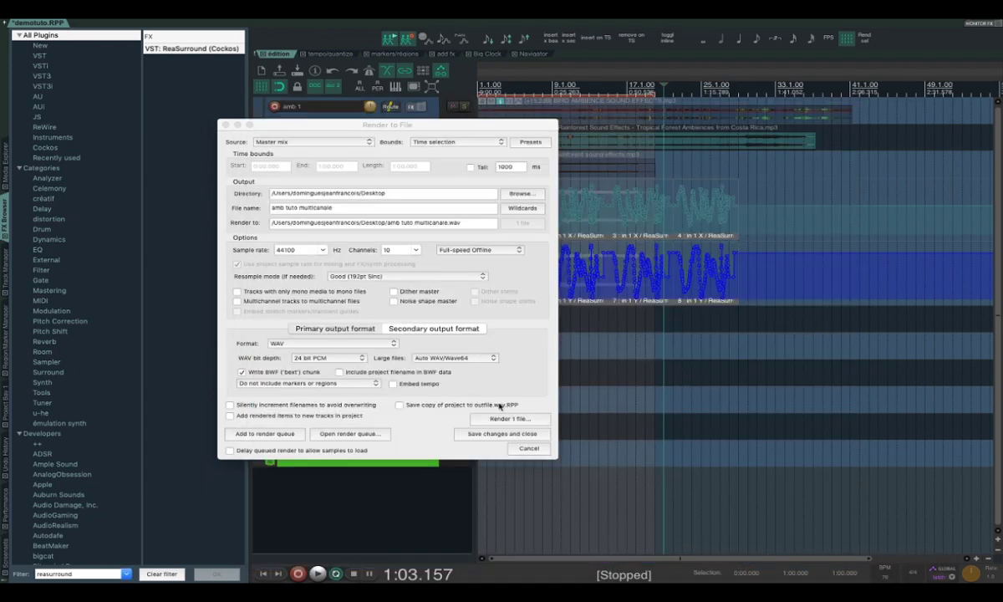
# Render the master mix to amb tuto multicanale.wav, overwriting the existing file, and close the finished render.
pyautogui.click(507, 419)
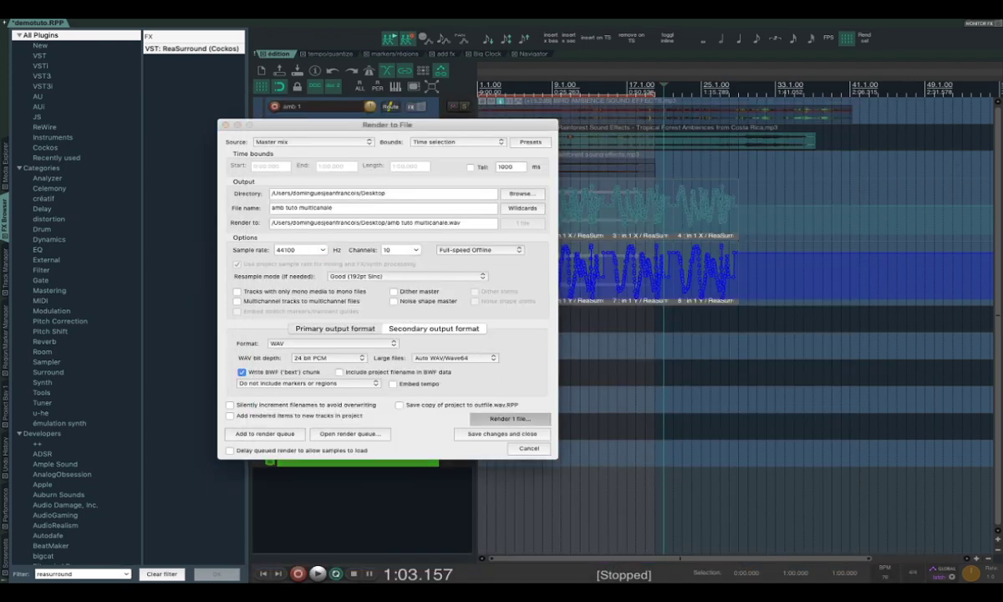
pyautogui.press('Return')
pyautogui.click(798, 337)
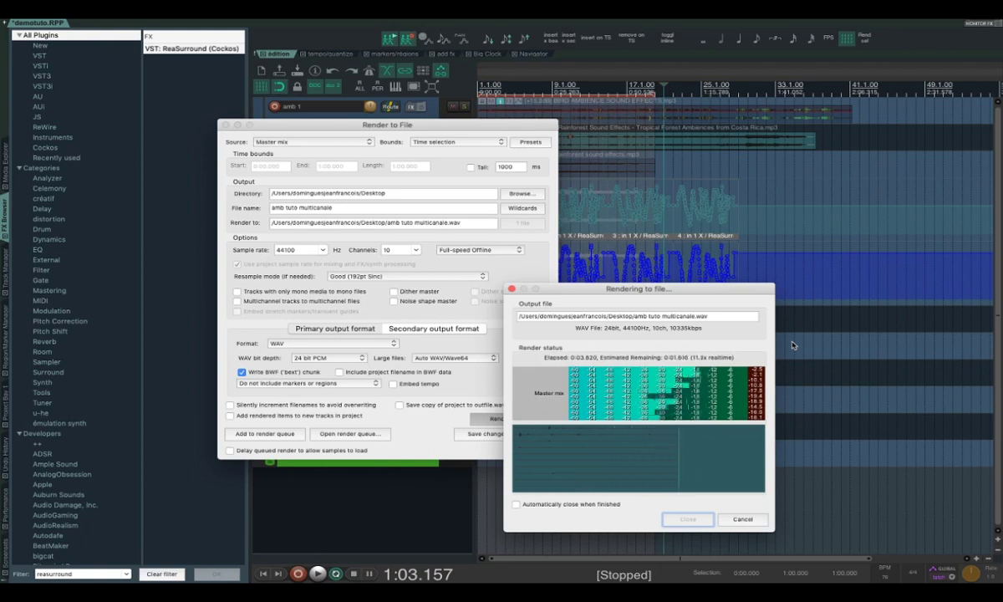
pyautogui.click(688, 519)
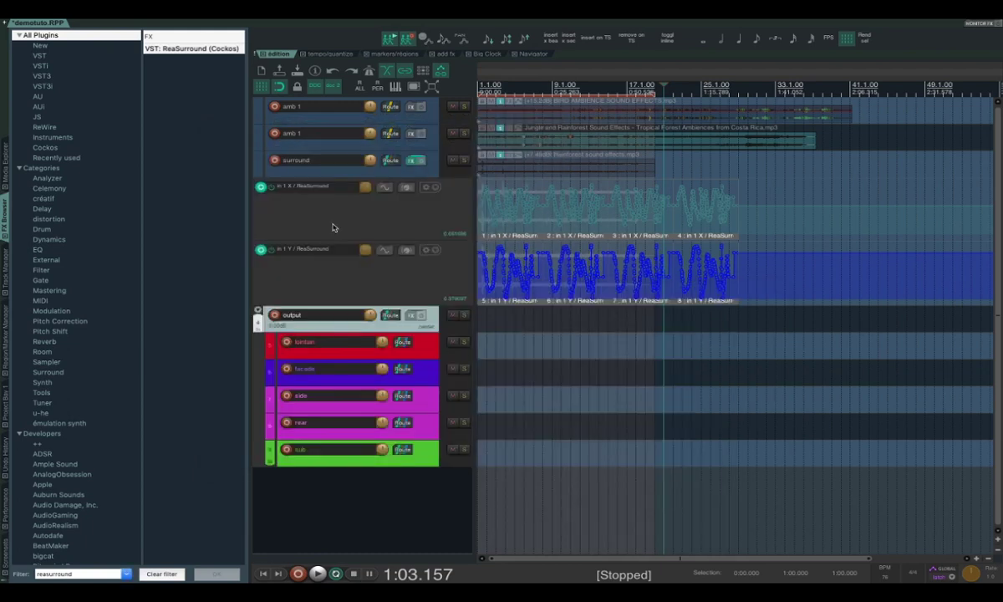
# Put the project window away and switch to Usine.
pyautogui.click(32, 36)
pyautogui.moveTo(168, 581)
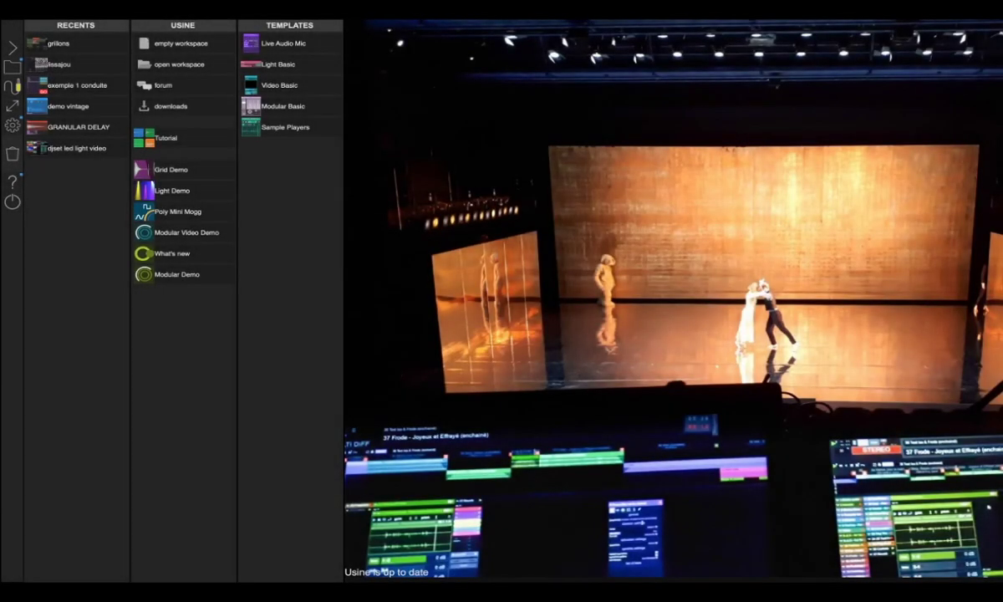
# Create an empty workspace and review the audio device settings in the setup.
pyautogui.click(173, 45)
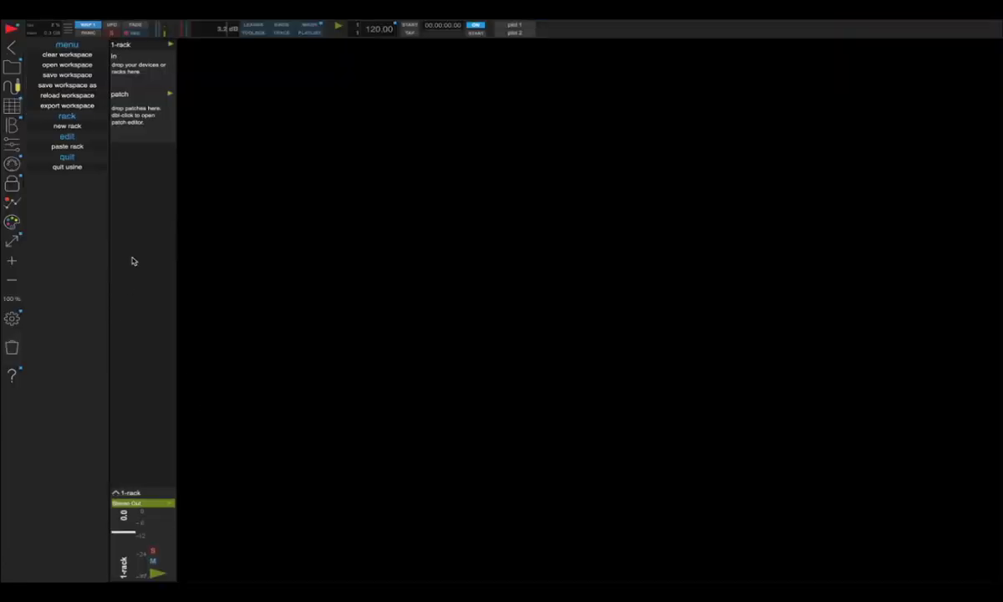
pyautogui.click(12, 318)
pyautogui.click(906, 55)
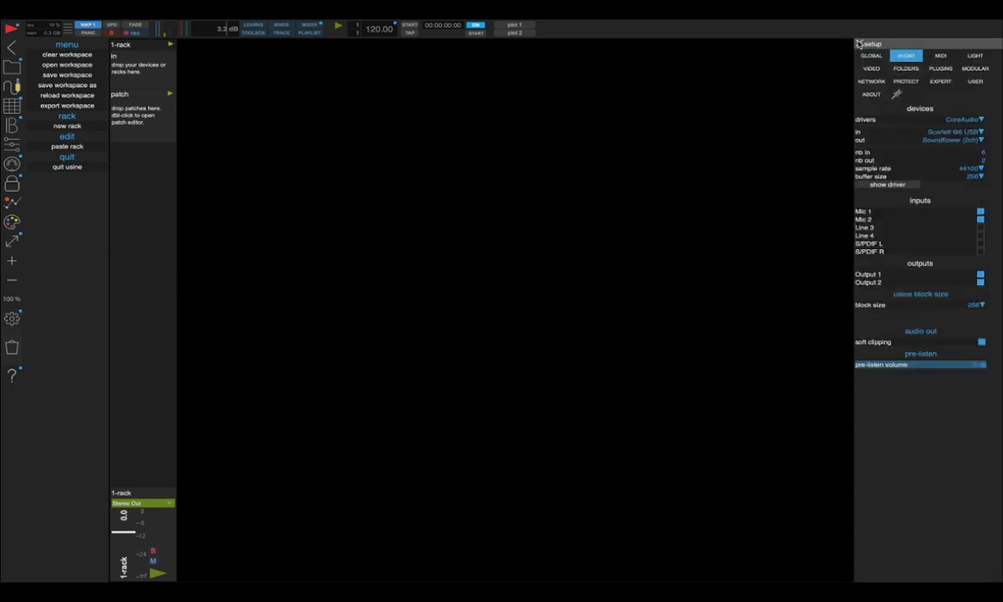
pyautogui.click(858, 44)
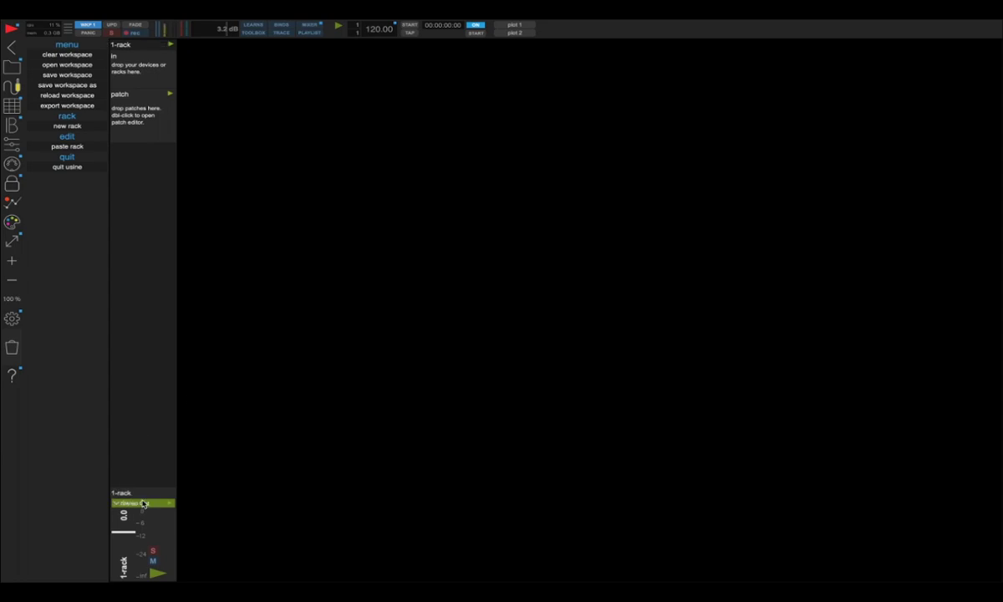
# Remove the Stereo Out device from 1-rack and open the patch of the 10 CANAUX output device.
pyautogui.moveTo(142, 503); pyautogui.dragTo(12, 347)
pyautogui.click(13, 87)
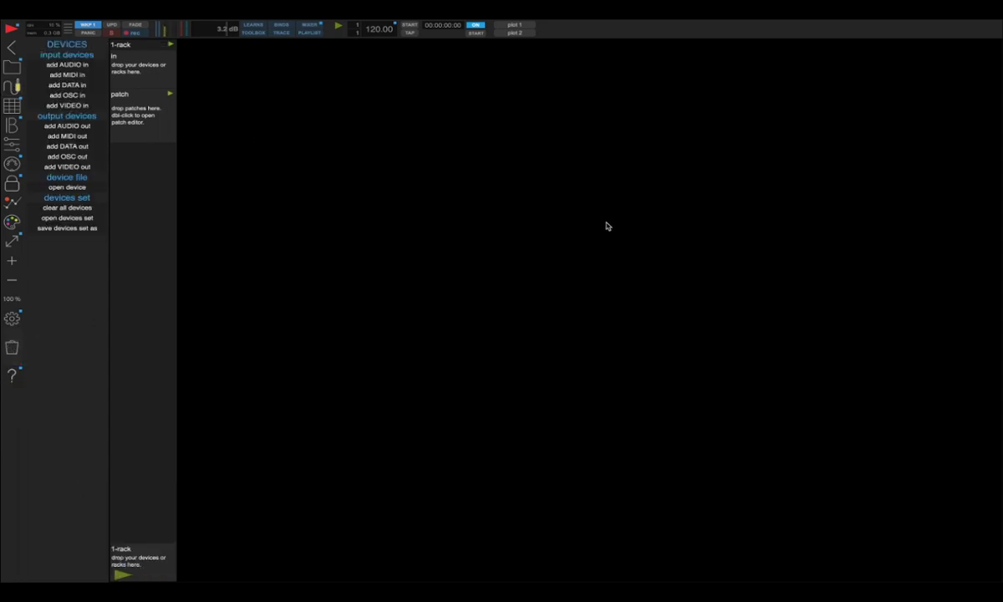
pyautogui.moveTo(1002, 414); pyautogui.dragTo(610, 258)
pyautogui.click(627, 344)
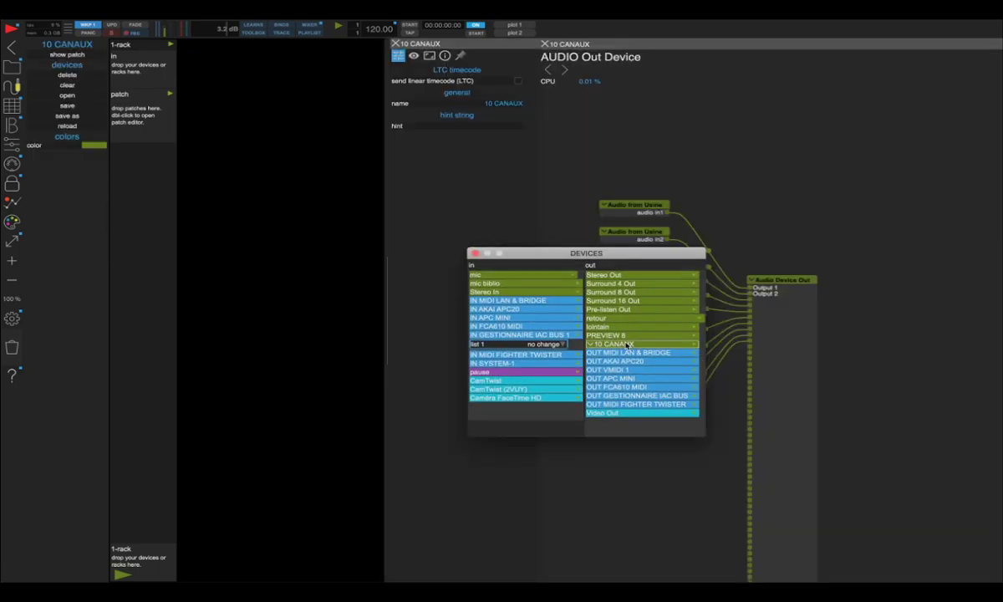
pyautogui.moveTo(633, 253); pyautogui.dragTo(411, 266)
pyautogui.click(764, 134)
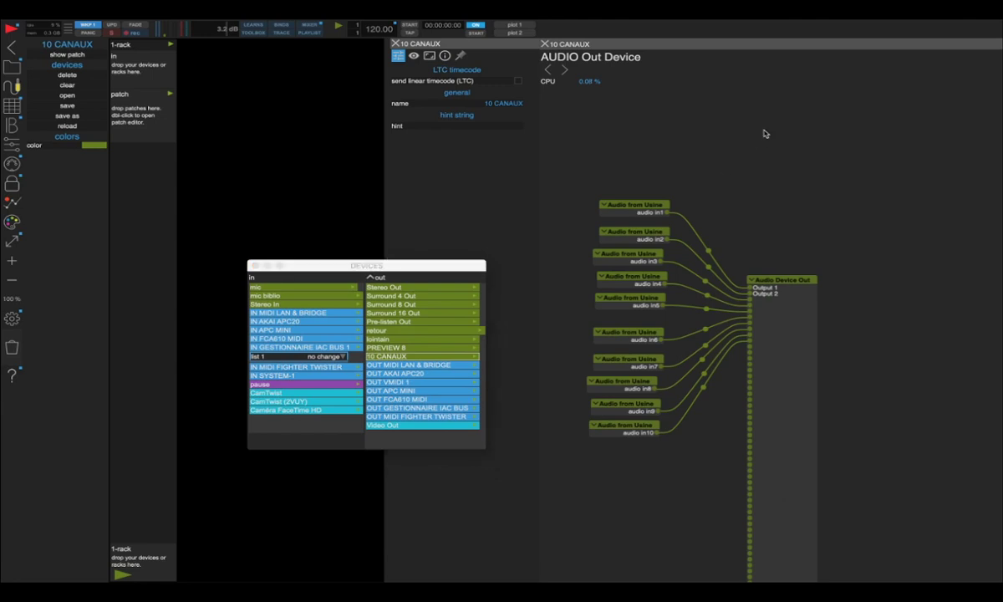
# Assign the 10 CANAUX device as the output of 1-rack and close the devices window.
pyautogui.click(442, 323)
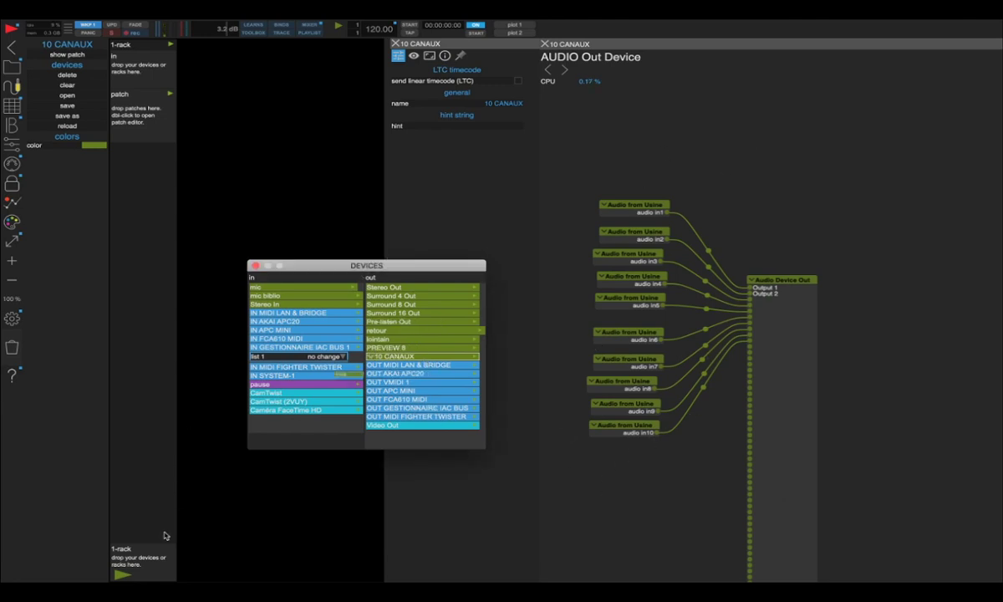
pyautogui.moveTo(166, 536); pyautogui.dragTo(168, 529)
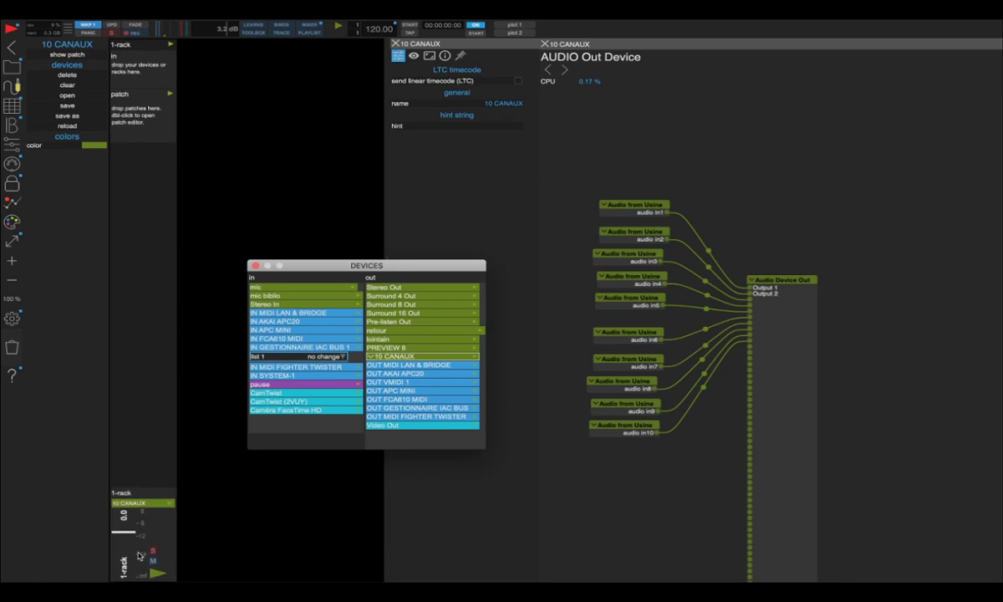
pyautogui.click(255, 266)
# Open the empty patch of 1-rack for editing and search the module browser for "sampler".
pyautogui.doubleClick(143, 124)
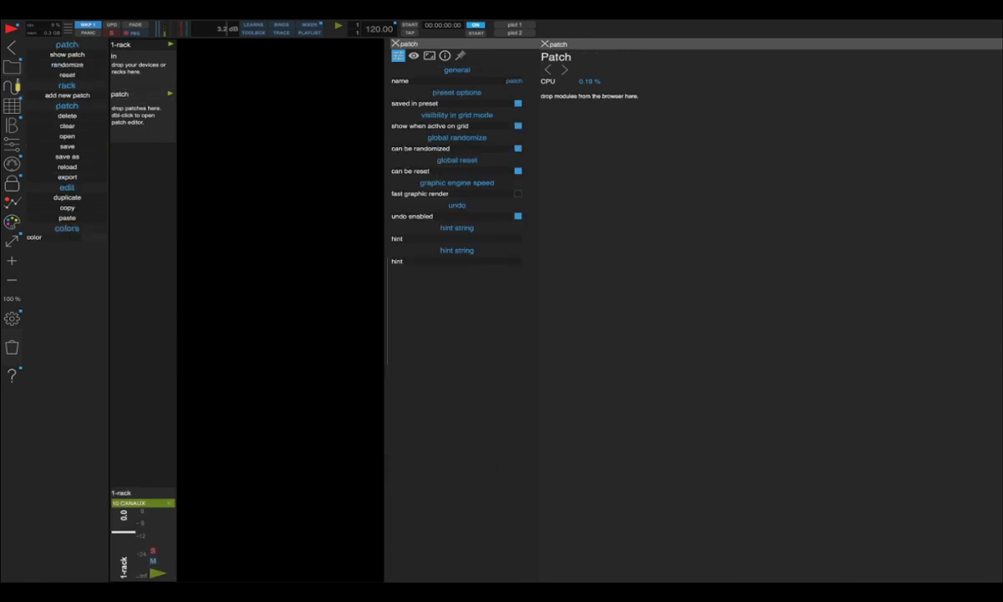
pyautogui.click(12, 67)
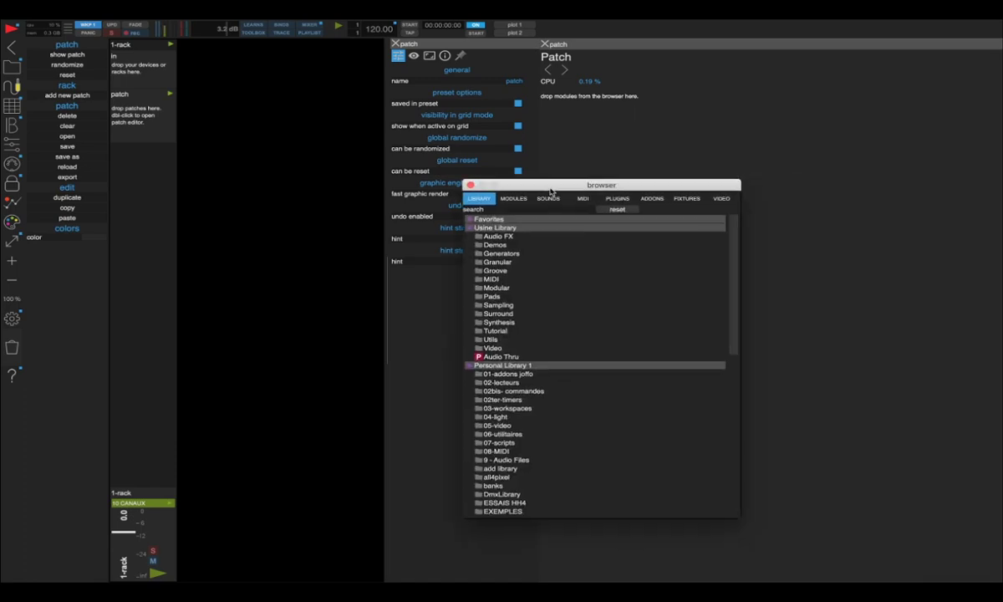
pyautogui.click(418, 159)
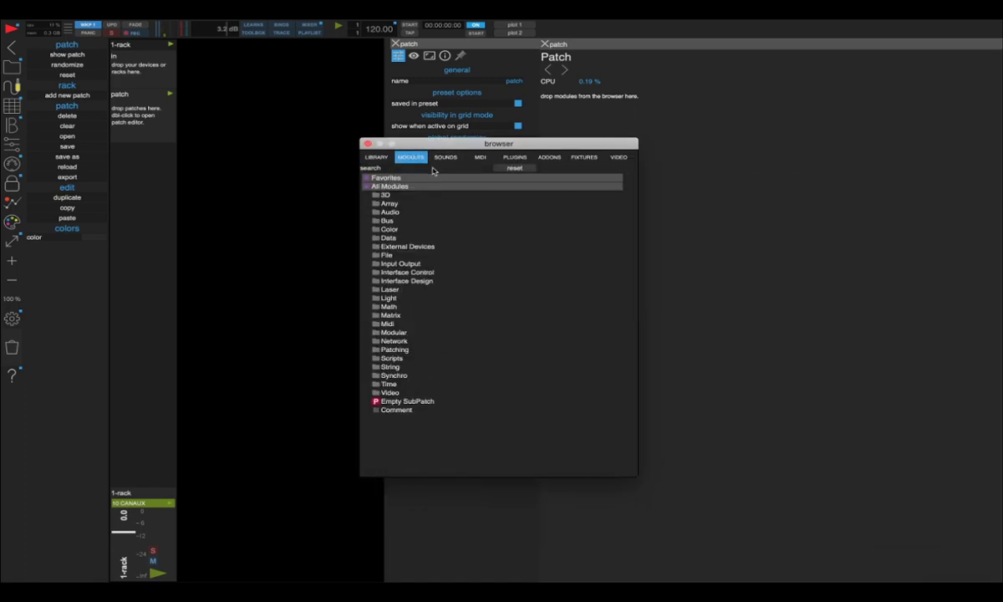
pyautogui.click(432, 171)
pyautogui.write('sampler')
pyautogui.press('Return')
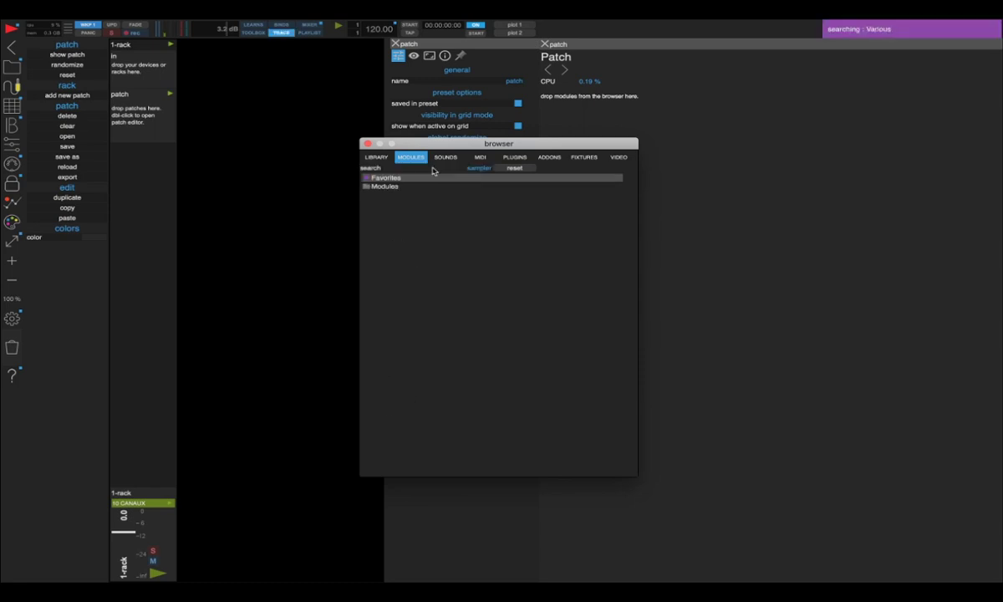
# Add an Audio Sampler - Player only module with 10 channels to the patch.
pyautogui.click(452, 223)
pyautogui.moveTo(451, 224); pyautogui.dragTo(652, 200)
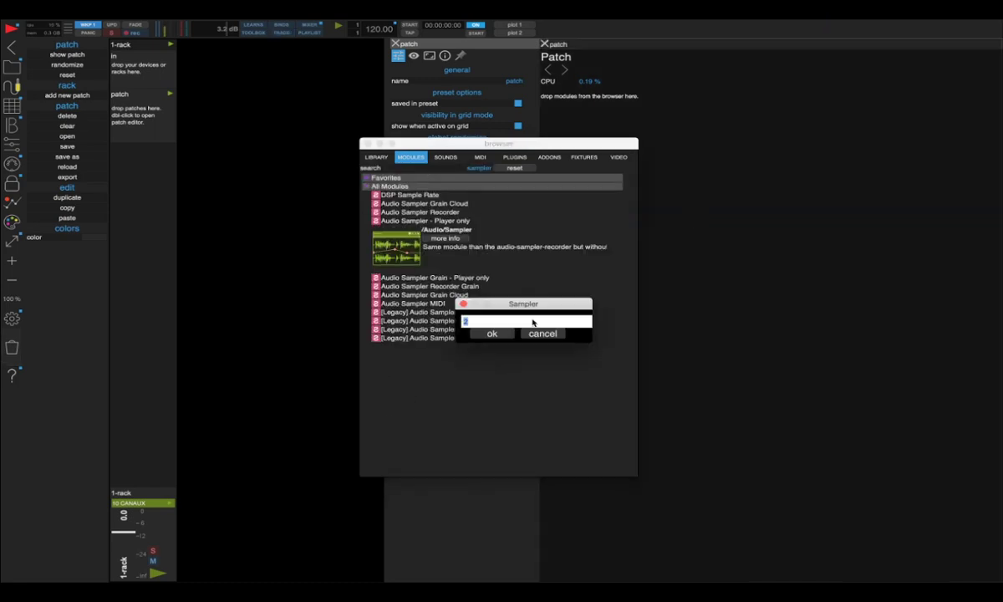
pyautogui.click(504, 335)
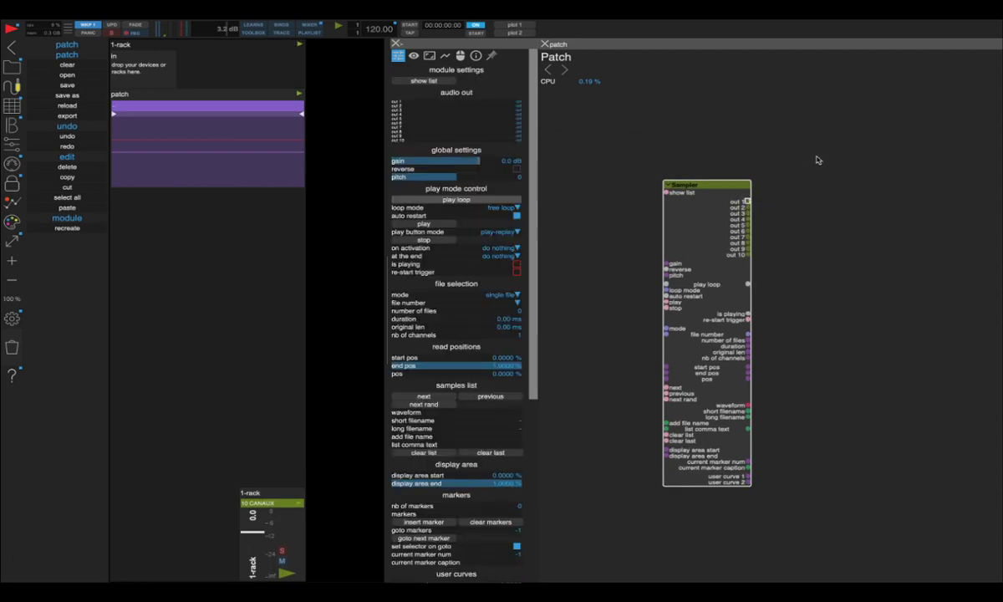
# Connect Audio Out modules to the Sampler's ten outputs and a Switch to its play loop inlet.
pyautogui.rightClick(829, 150)
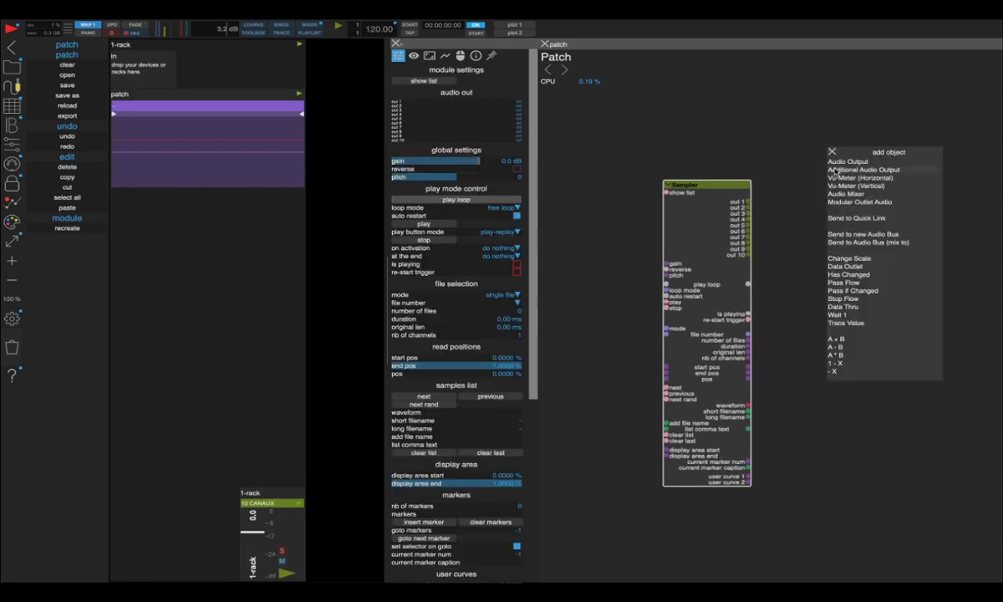
pyautogui.click(841, 163)
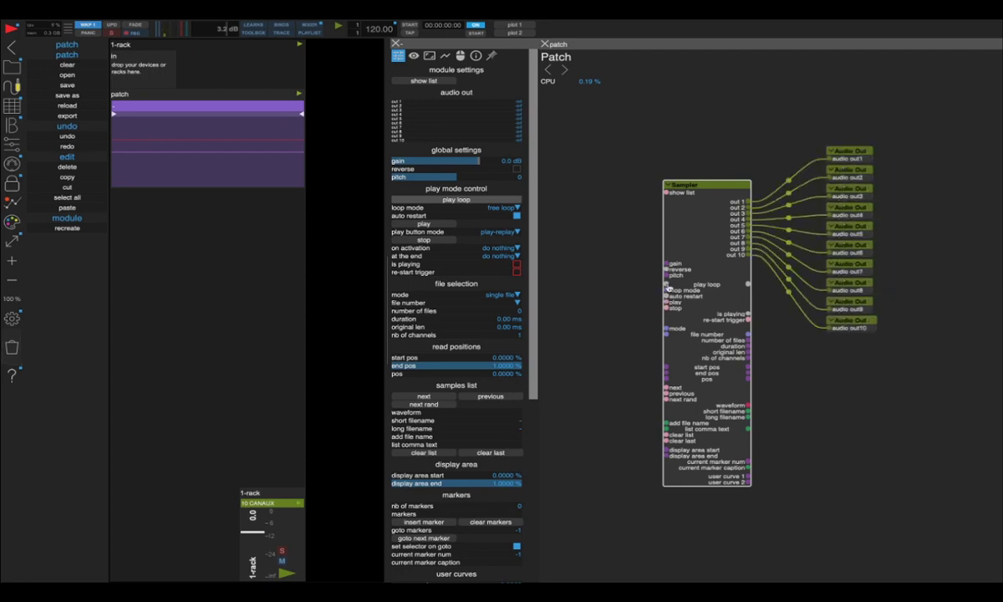
pyautogui.moveTo(668, 286); pyautogui.dragTo(569, 226)
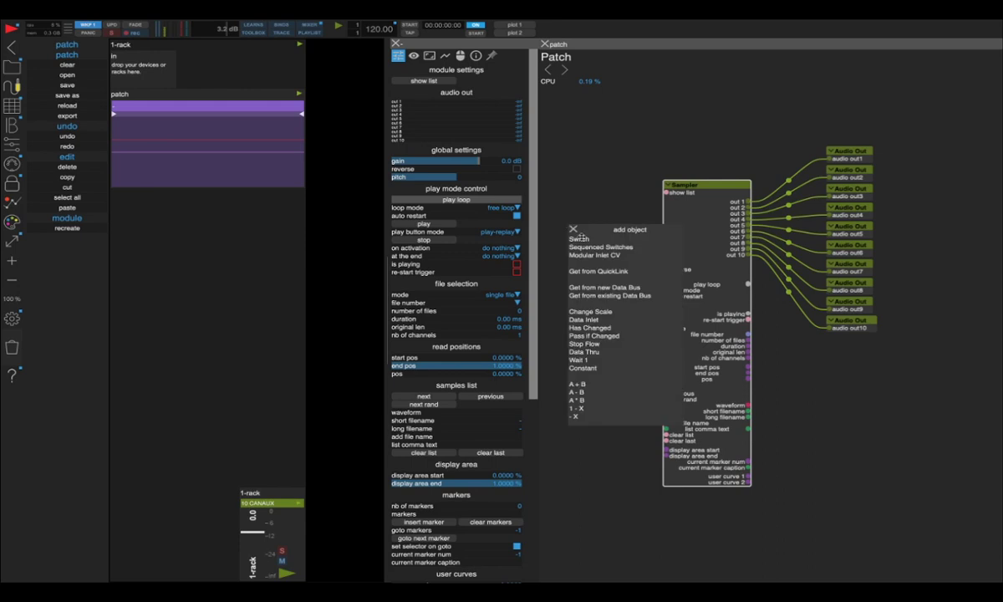
pyautogui.click(582, 239)
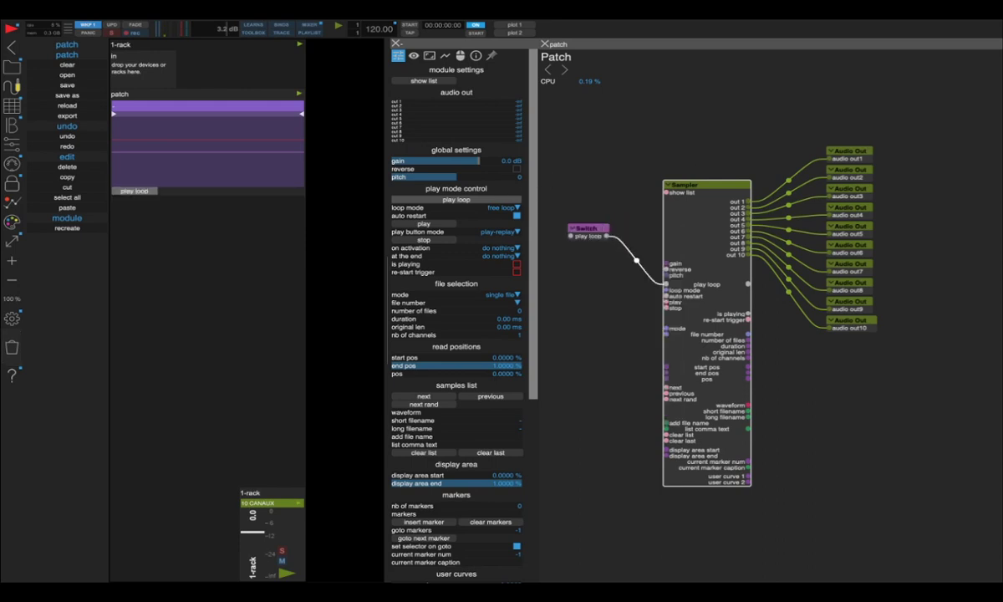
# Load the amb tuto multicanale file into the sampler, start the audio engine and turn on play loop.
pyautogui.moveTo(960, 216); pyautogui.dragTo(210, 156)
pyautogui.click(396, 44)
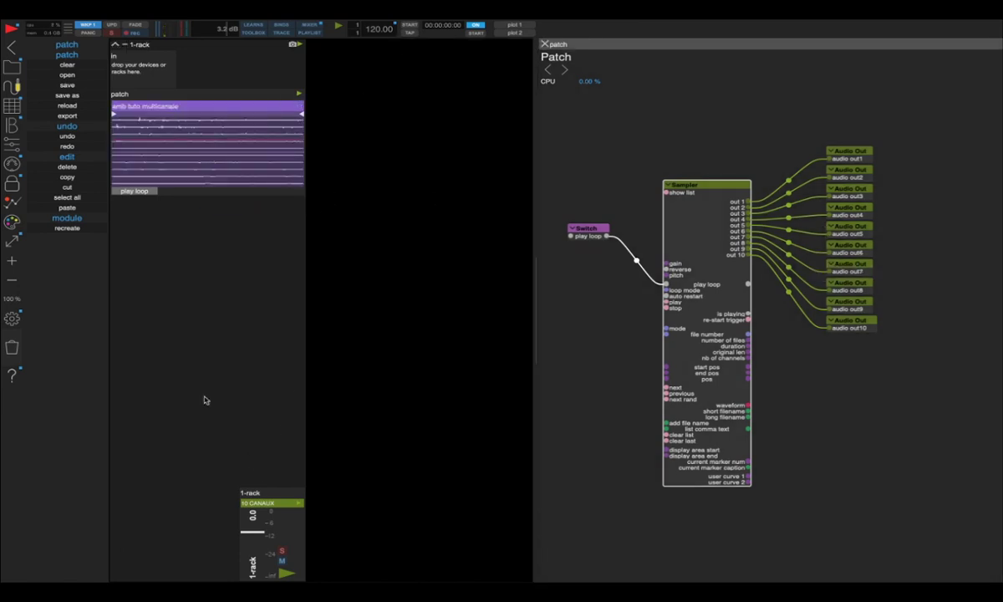
pyautogui.press('space')
pyautogui.click(146, 194)
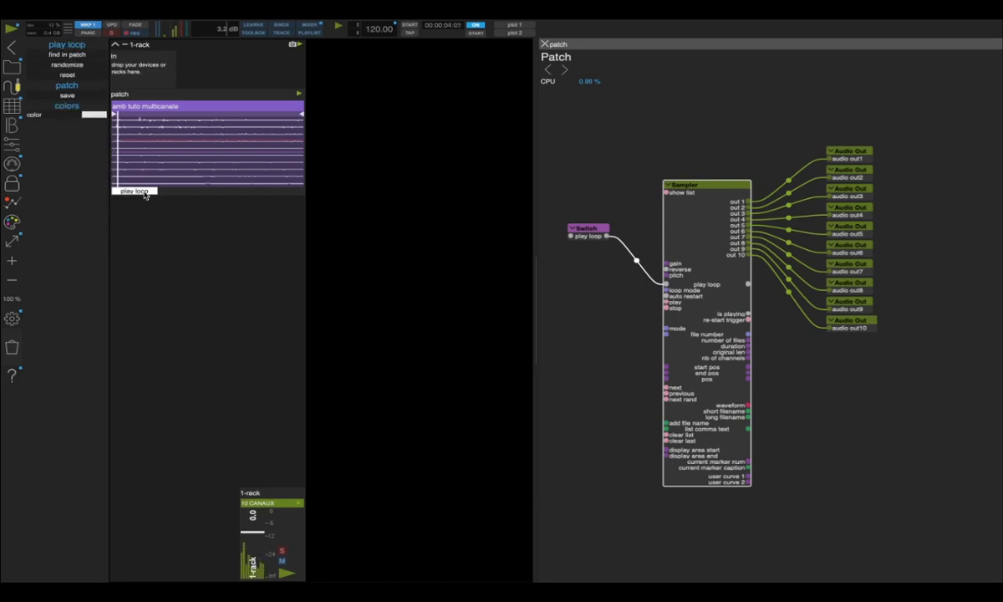
# Close the patch editor and review the audio device settings during playback.
pyautogui.click(543, 43)
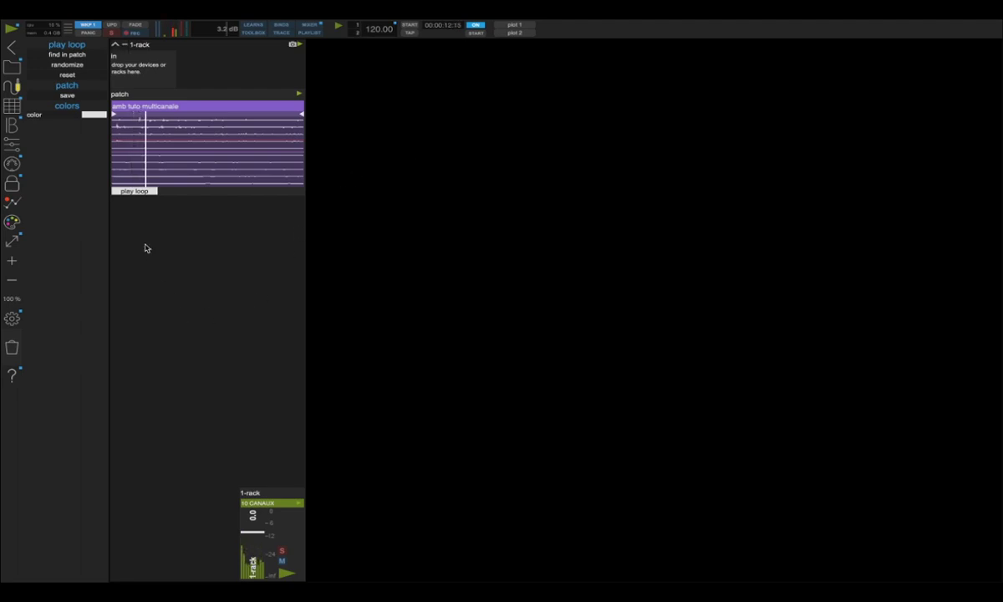
pyautogui.click(12, 318)
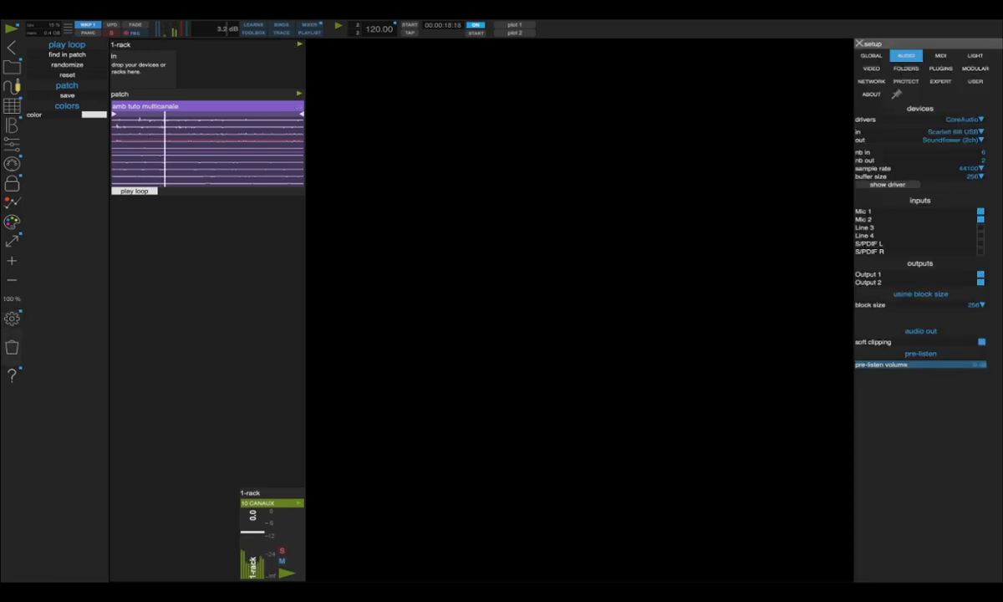
pyautogui.click(366, 231)
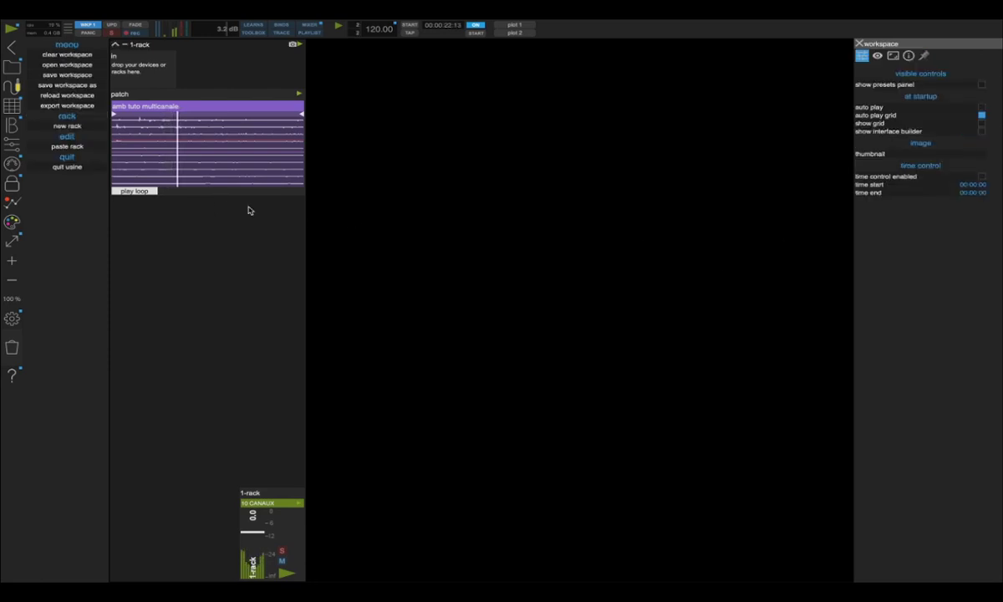
# Show the grid and place 1-rack on line 1 of section 1.
pyautogui.press('g')
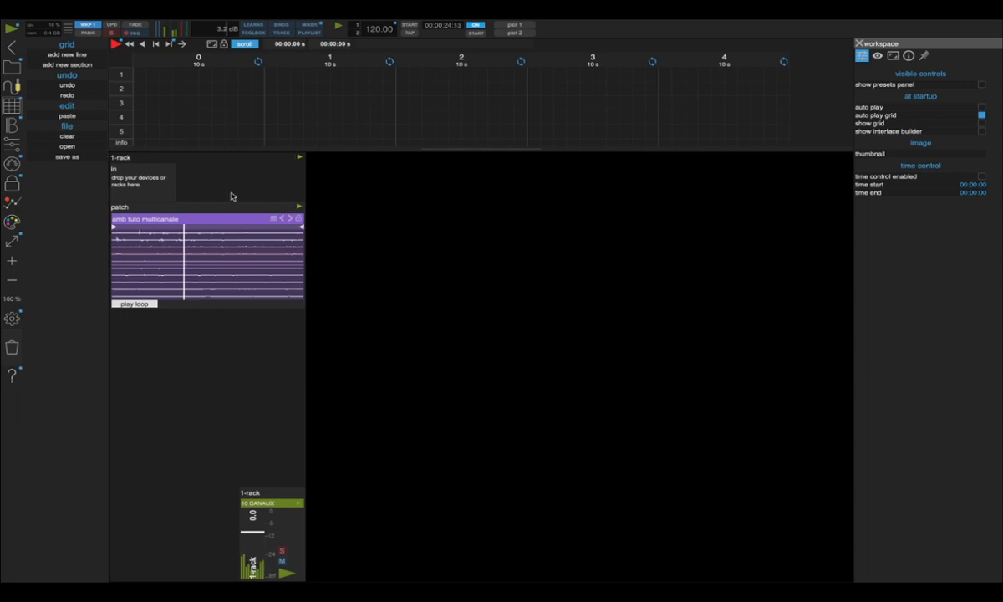
pyautogui.moveTo(229, 158); pyautogui.dragTo(269, 74)
pyautogui.click(302, 72)
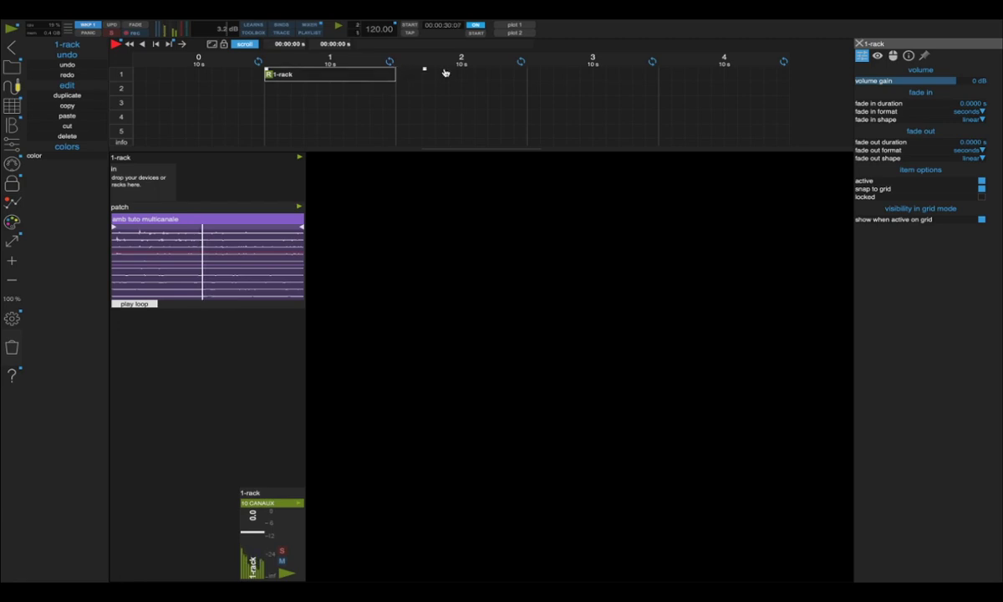
# Launch section 1 of the grid to play 1-rack and switch playback to section 2.
pyautogui.click(332, 63)
pyautogui.click(332, 63)
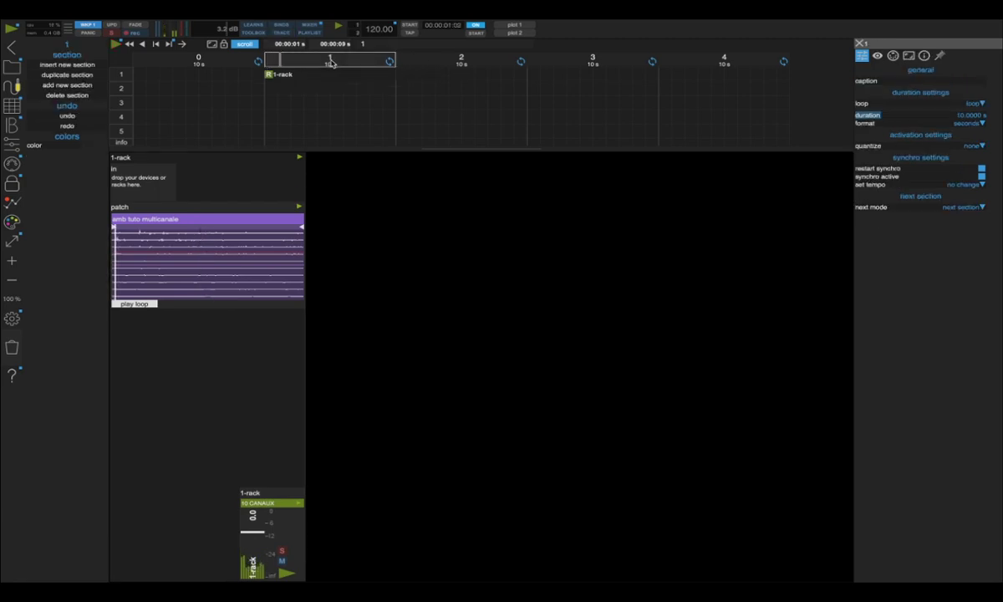
pyautogui.click(412, 65)
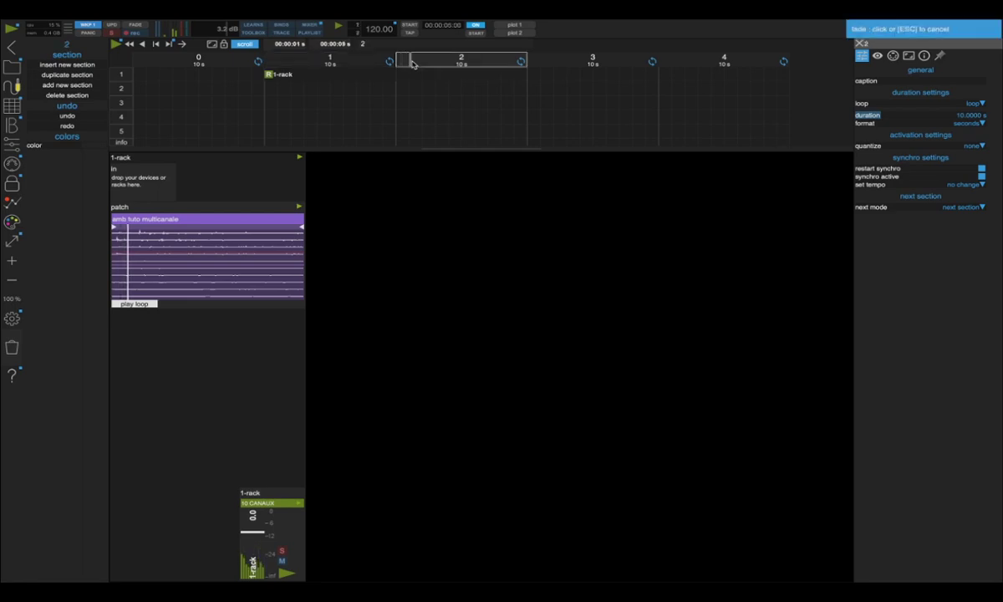